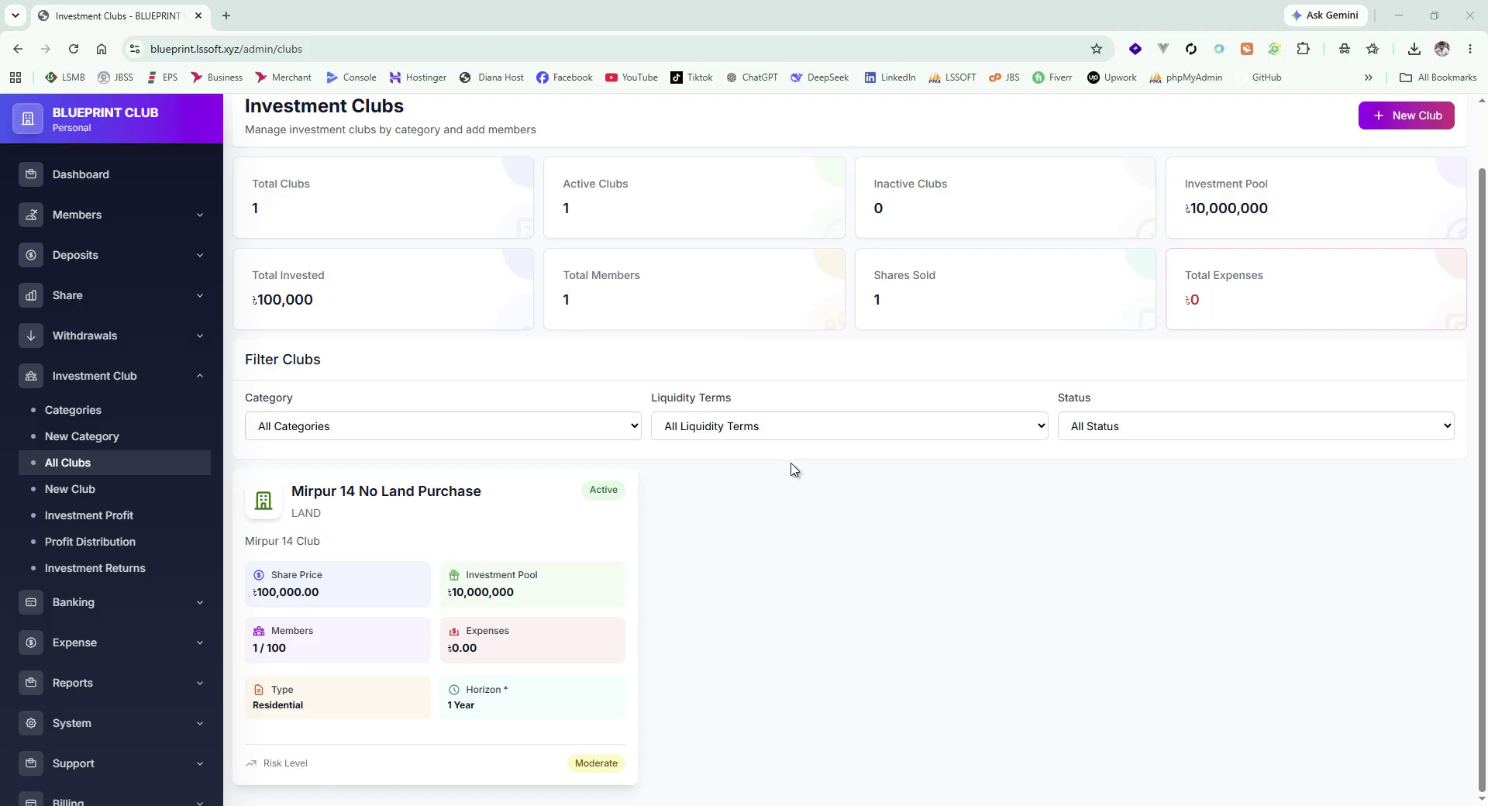
Open the details of the Mirpur 14 No Land Purchase club.
{"action": "scroll", "coordinate": [389, 381], "scroll_direction": "up", "scroll_amount": 1}
{"action": "scroll", "coordinate": [675, 388], "scroll_direction": "down", "scroll_amount": 1}
{"action": "left_click", "coordinate": [542, 640]}
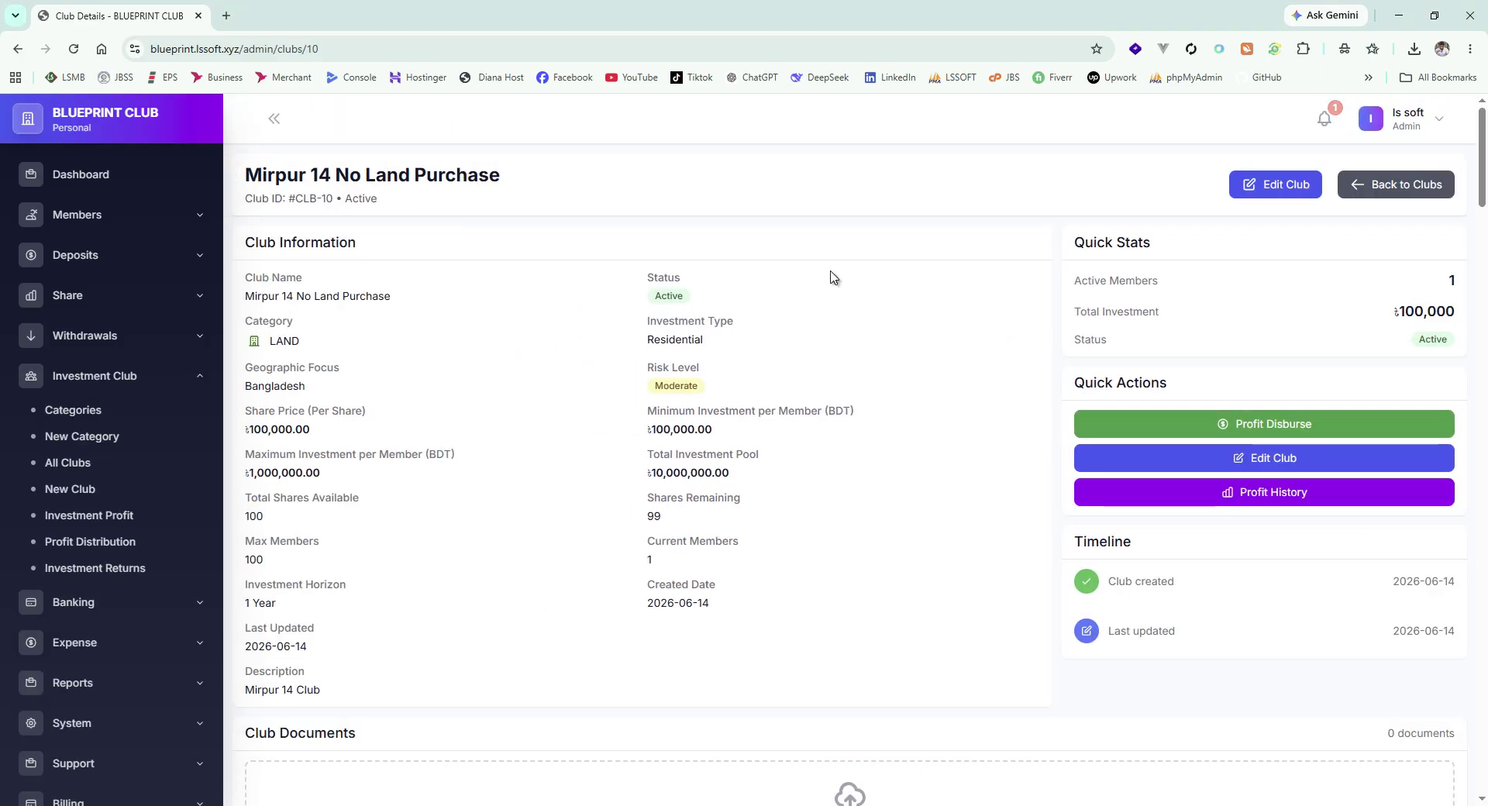
Review the club's information, including its remaining shares and per-member investment limits, along with the documents and members sections.
{"action": "scroll", "coordinate": [850, 277], "scroll_direction": "down", "scroll_amount": 5}
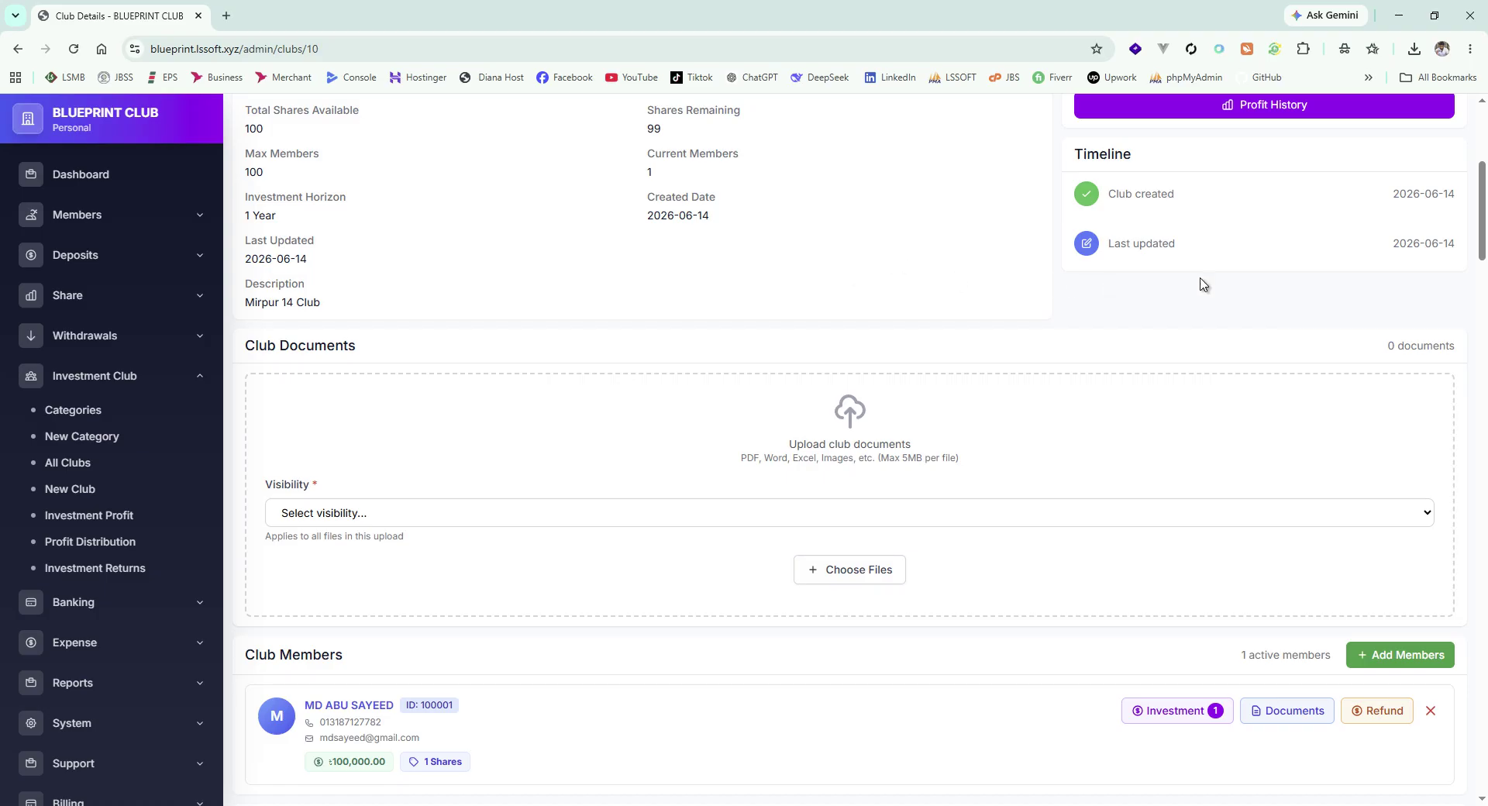
{"action": "scroll", "coordinate": [1234, 318], "scroll_direction": "up", "scroll_amount": 5}
{"action": "scroll", "coordinate": [1014, 364], "scroll_direction": "down", "scroll_amount": 5}
{"action": "scroll", "coordinate": [543, 324], "scroll_direction": "up", "scroll_amount": 5}
{"action": "left_click_drag", "start_coordinate": [246, 276], "coordinate": [445, 312]}
{"action": "left_click", "coordinate": [445, 312]}
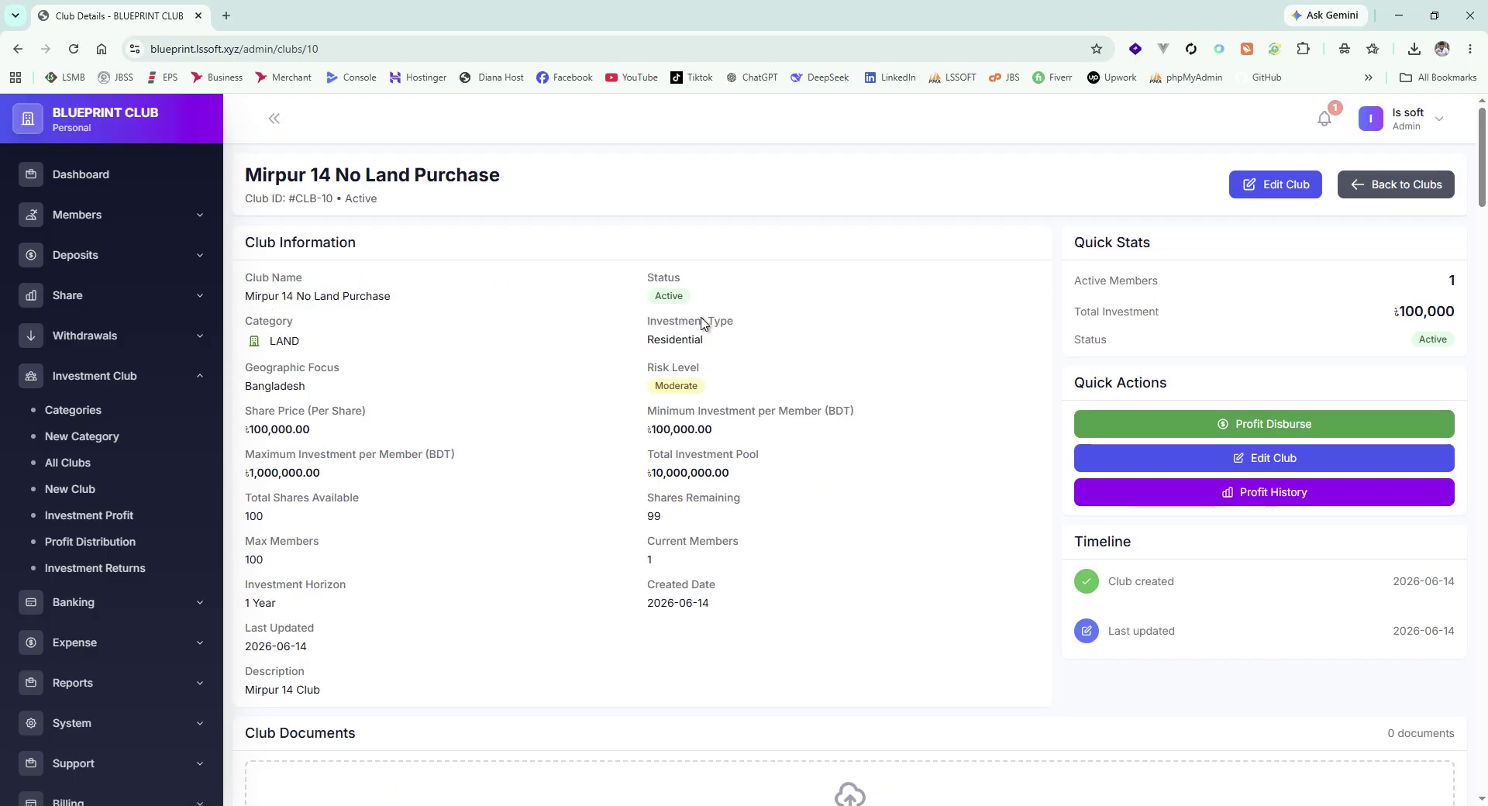
{"action": "scroll", "coordinate": [396, 335], "scroll_direction": "down", "scroll_amount": 1}
{"action": "scroll", "coordinate": [365, 315], "scroll_direction": "down", "scroll_amount": 2}
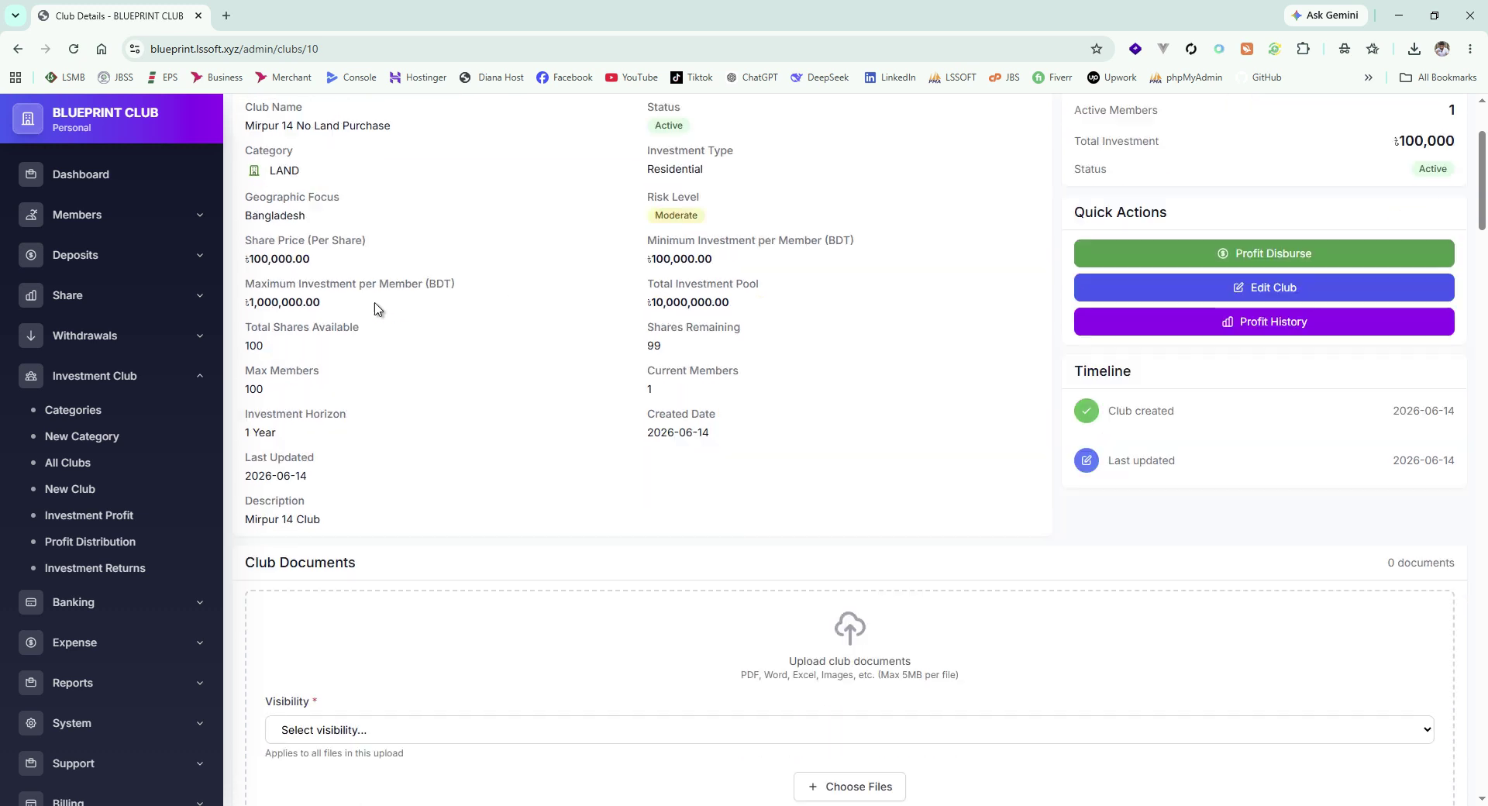
{"action": "left_click_drag", "start_coordinate": [674, 278], "coordinate": [724, 298]}
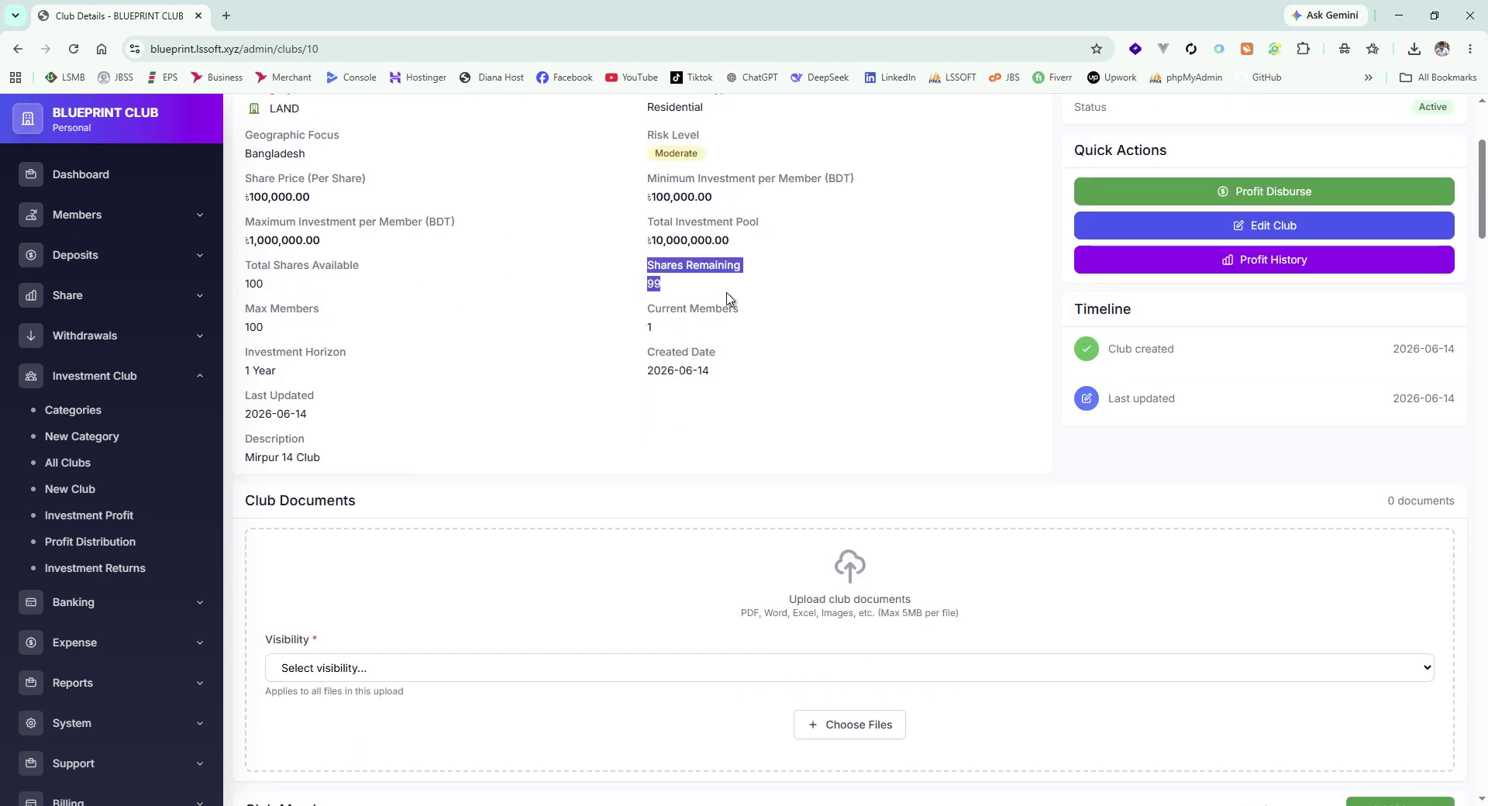
{"action": "left_click", "coordinate": [722, 303]}
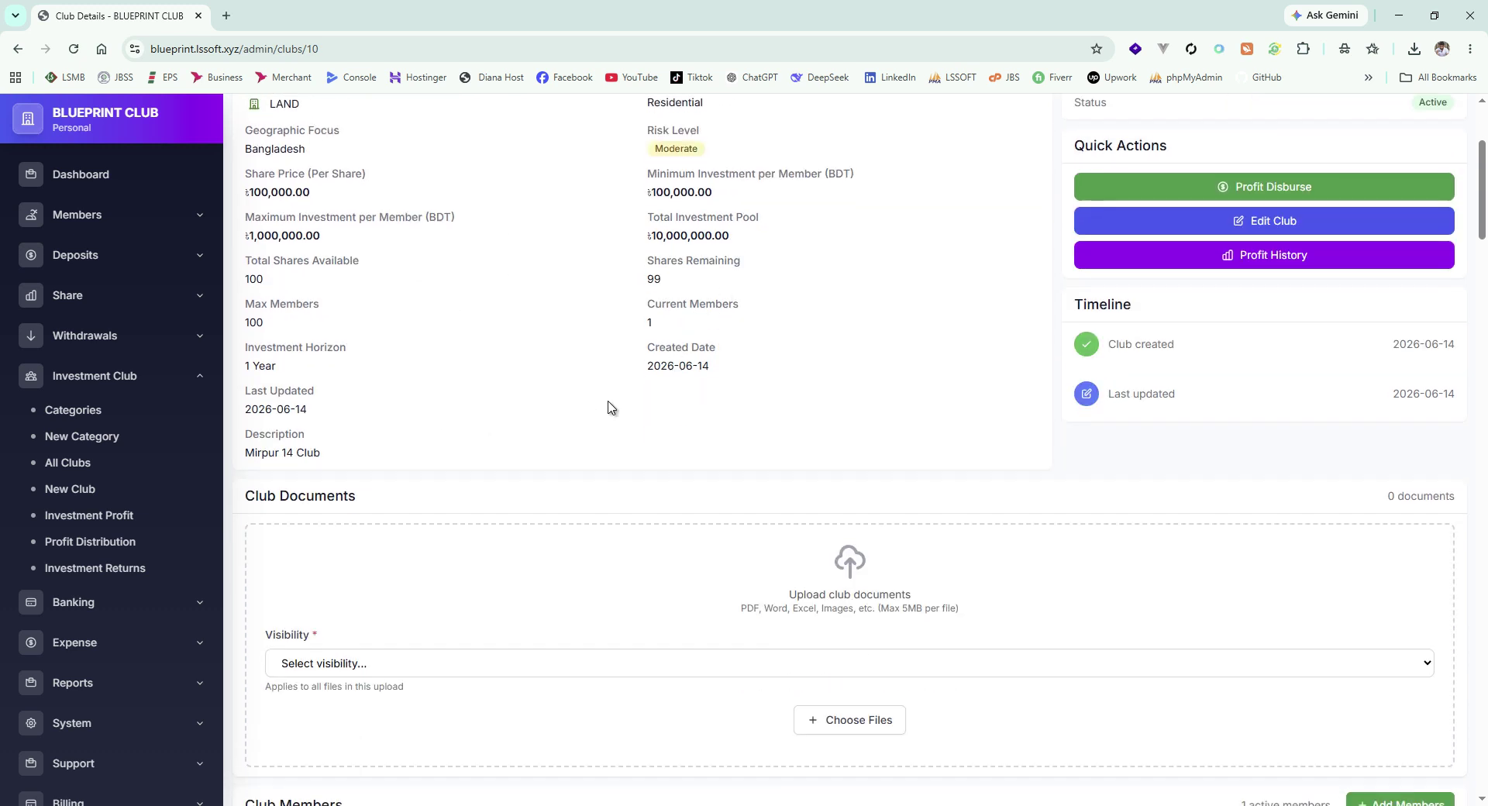
{"action": "scroll", "coordinate": [734, 385], "scroll_direction": "down", "scroll_amount": 6}
{"action": "scroll", "coordinate": [457, 271], "scroll_direction": "up", "scroll_amount": 5}
{"action": "scroll", "coordinate": [458, 271], "scroll_direction": "up", "scroll_amount": 3}
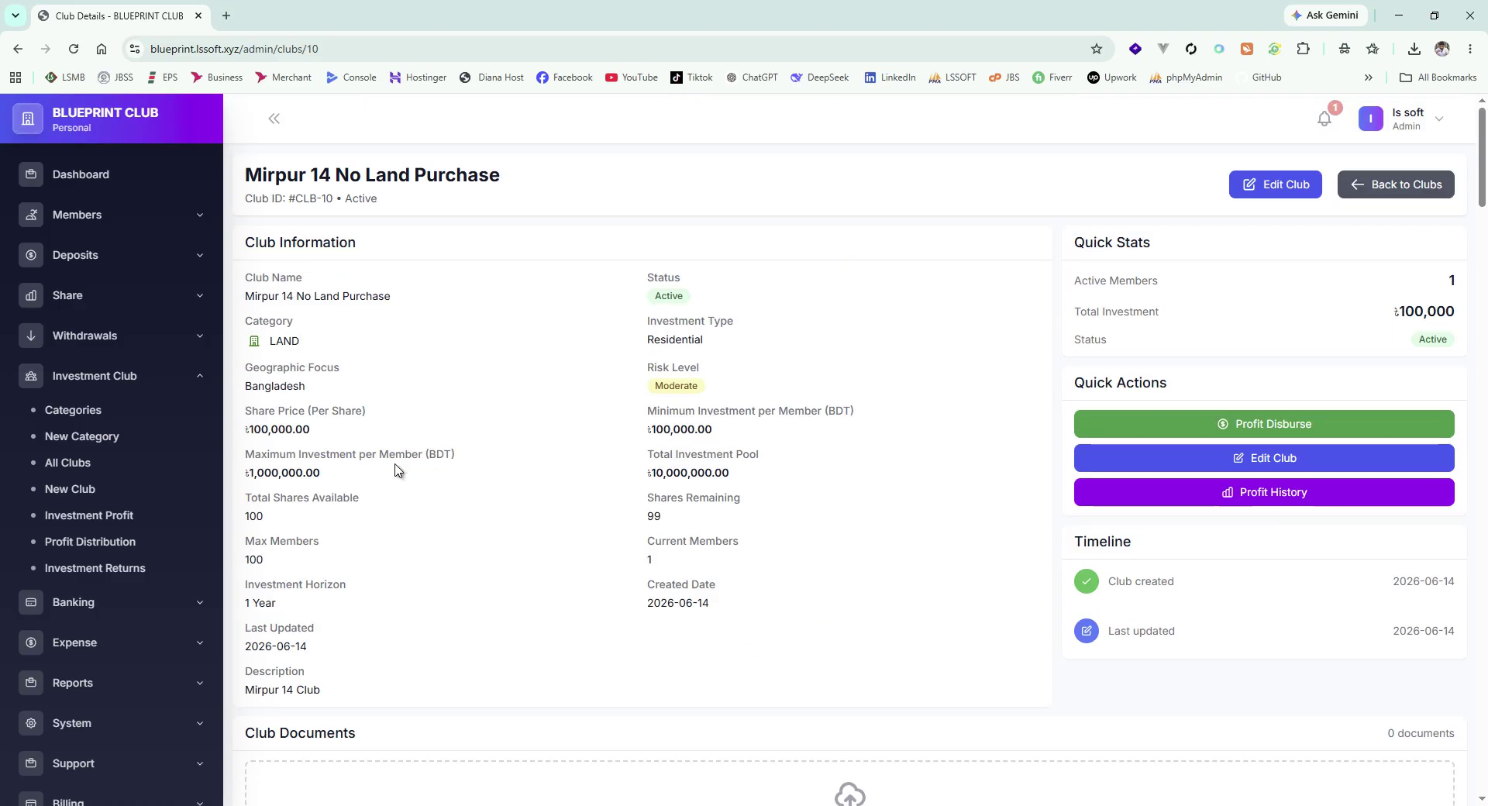
{"action": "scroll", "coordinate": [387, 569], "scroll_direction": "down", "scroll_amount": 1}
{"action": "left_click_drag", "start_coordinate": [357, 465], "coordinate": [395, 318]}
{"action": "left_click", "coordinate": [642, 353]}
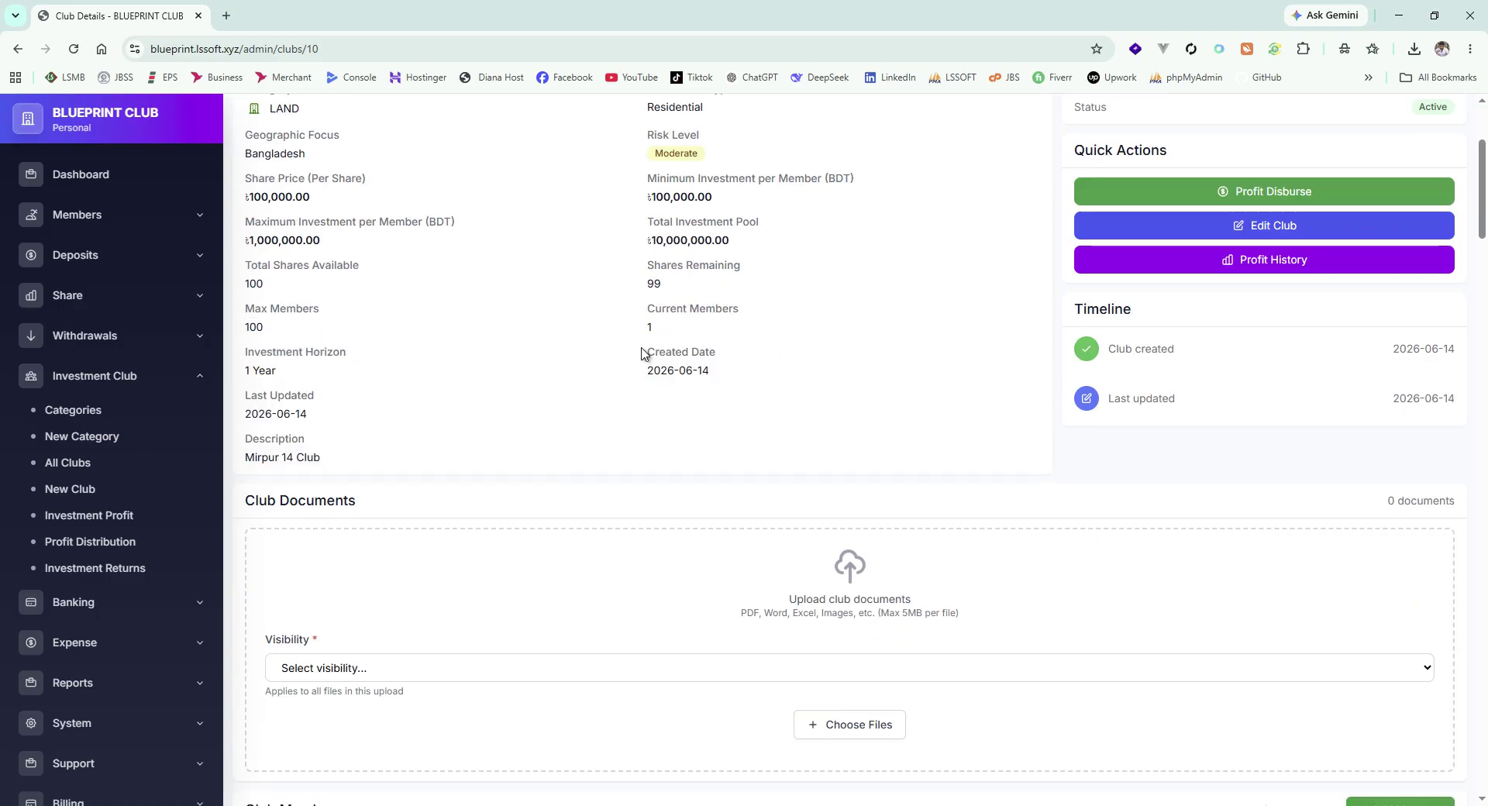
Try to add another member to the club.
{"action": "scroll", "coordinate": [923, 375], "scroll_direction": "down", "scroll_amount": 6}
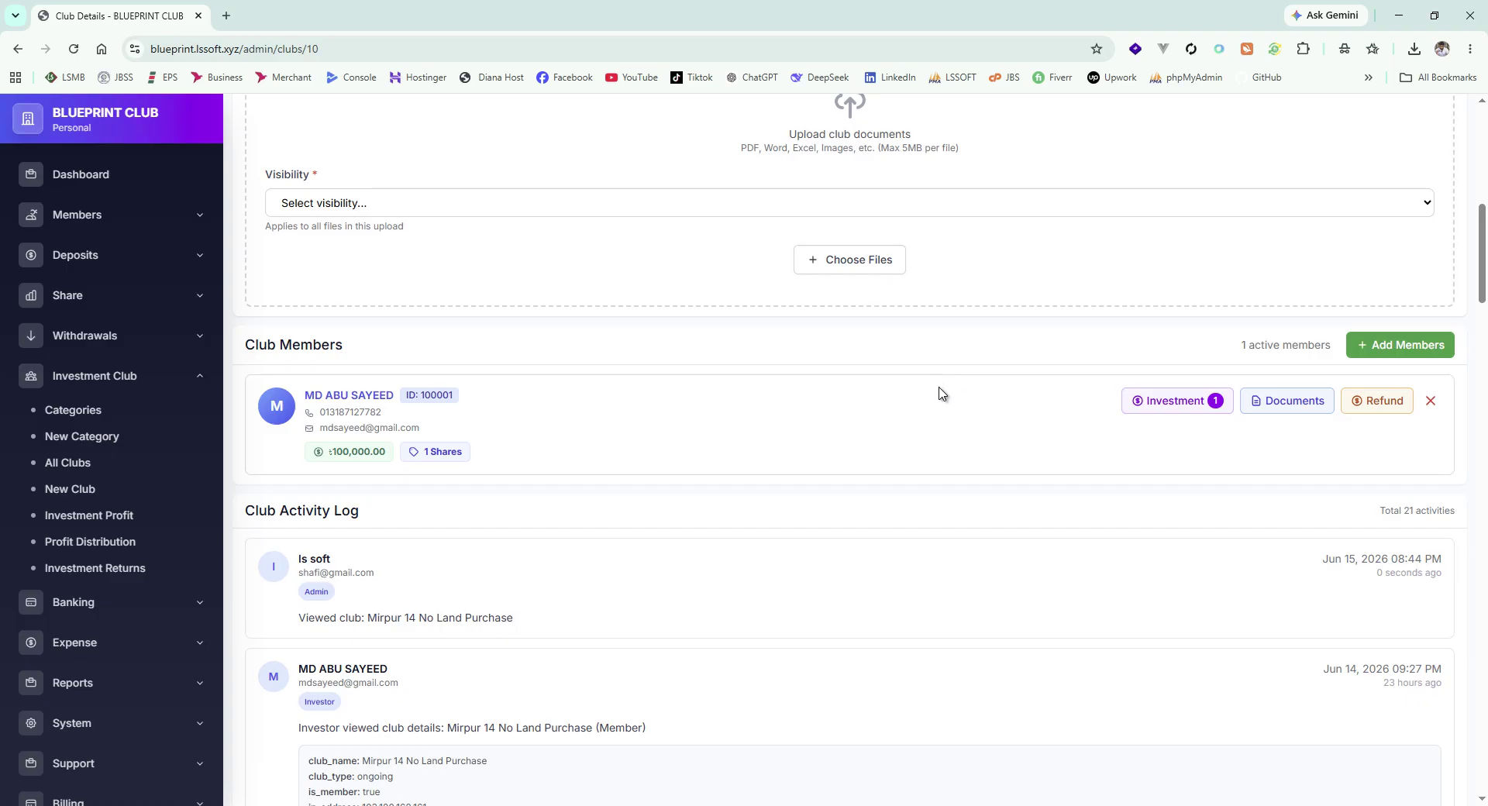
{"action": "scroll", "coordinate": [966, 395], "scroll_direction": "up", "scroll_amount": 1}
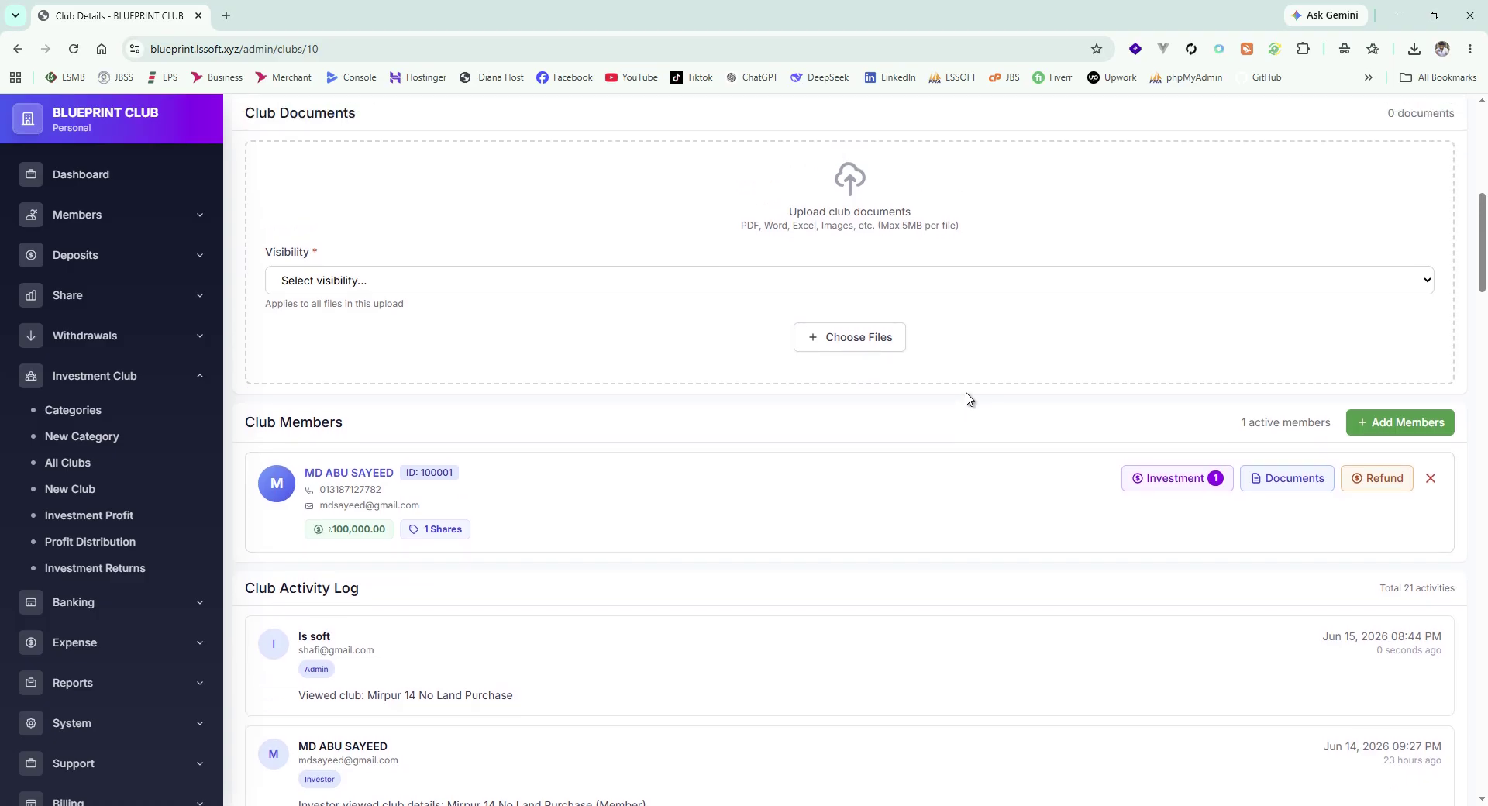
{"action": "left_click", "coordinate": [1387, 431]}
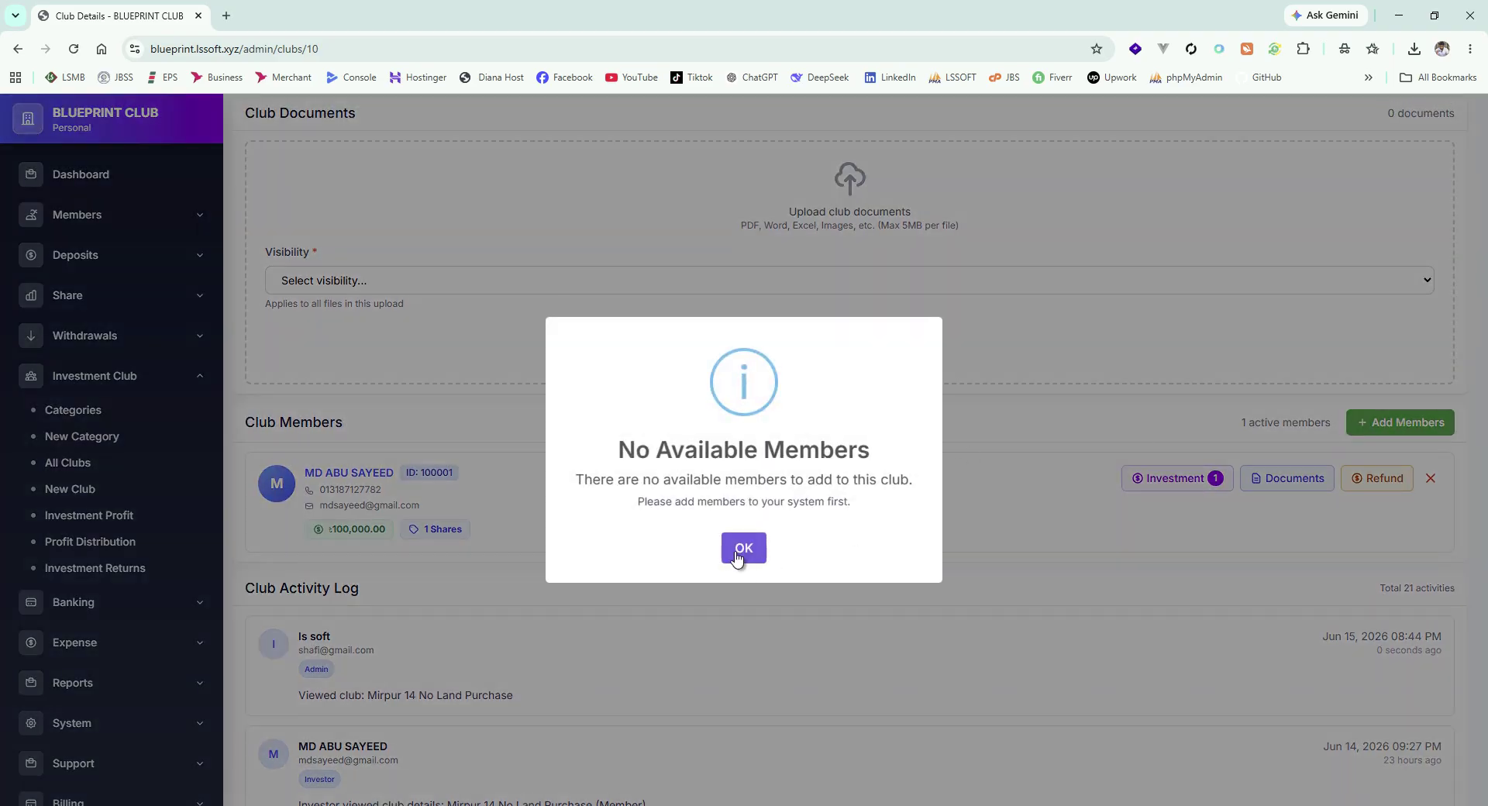
{"action": "left_click", "coordinate": [740, 552]}
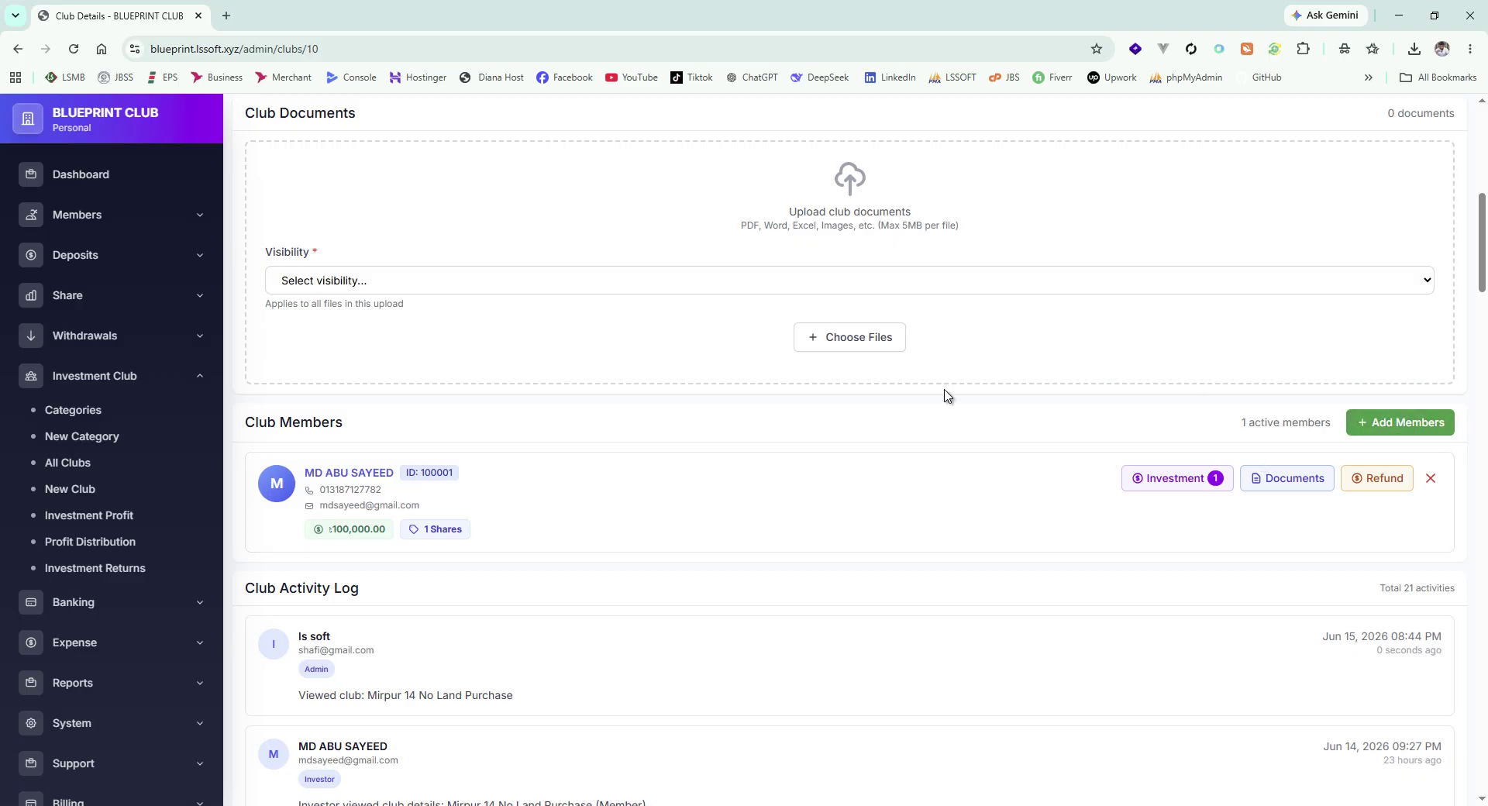
Check the listed club member's available balance and purchase 1 additional share for that member.
{"action": "scroll", "coordinate": [918, 383], "scroll_direction": "up", "scroll_amount": 7}
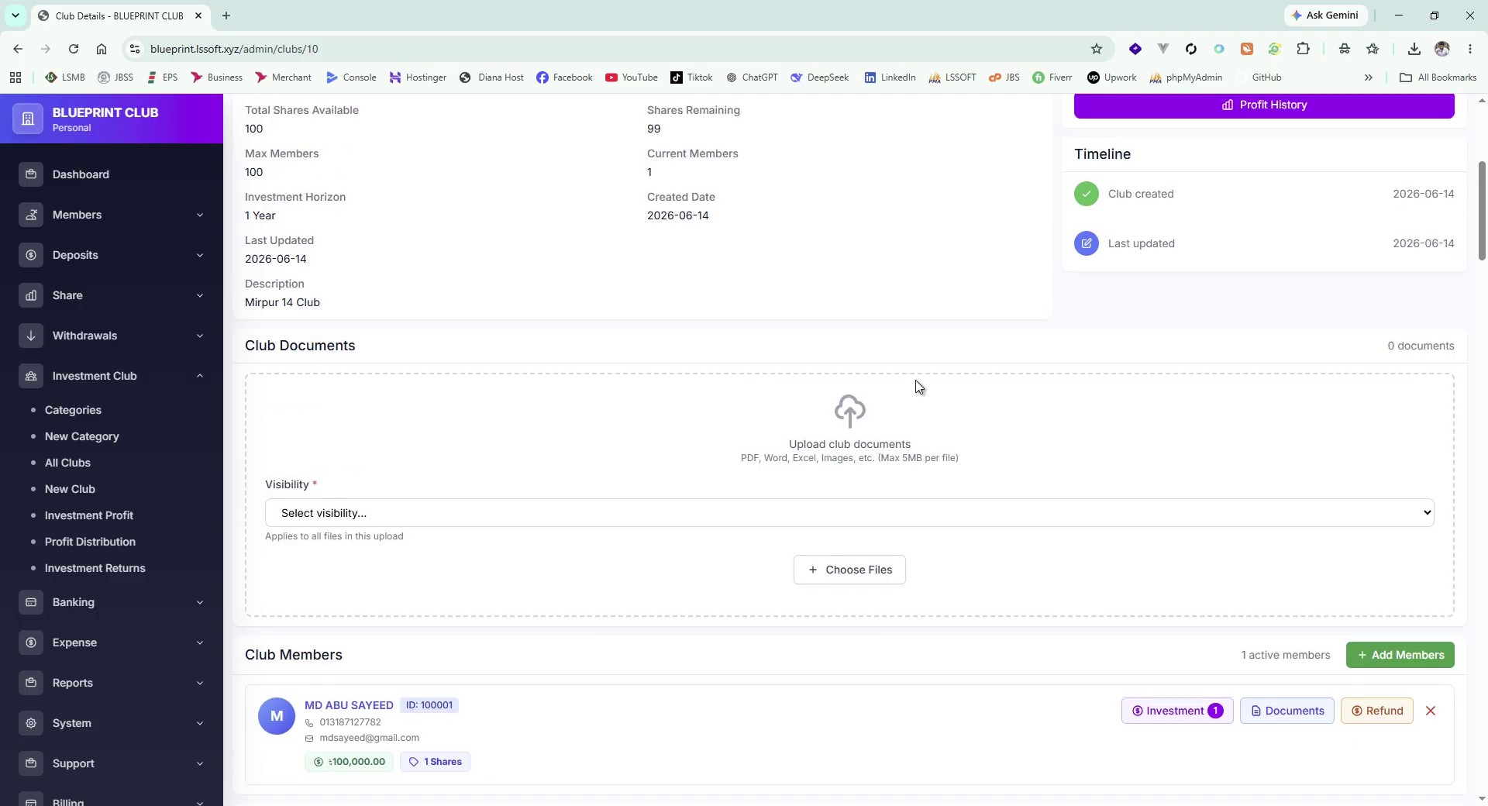
{"action": "scroll", "coordinate": [1000, 447], "scroll_direction": "down", "scroll_amount": 8}
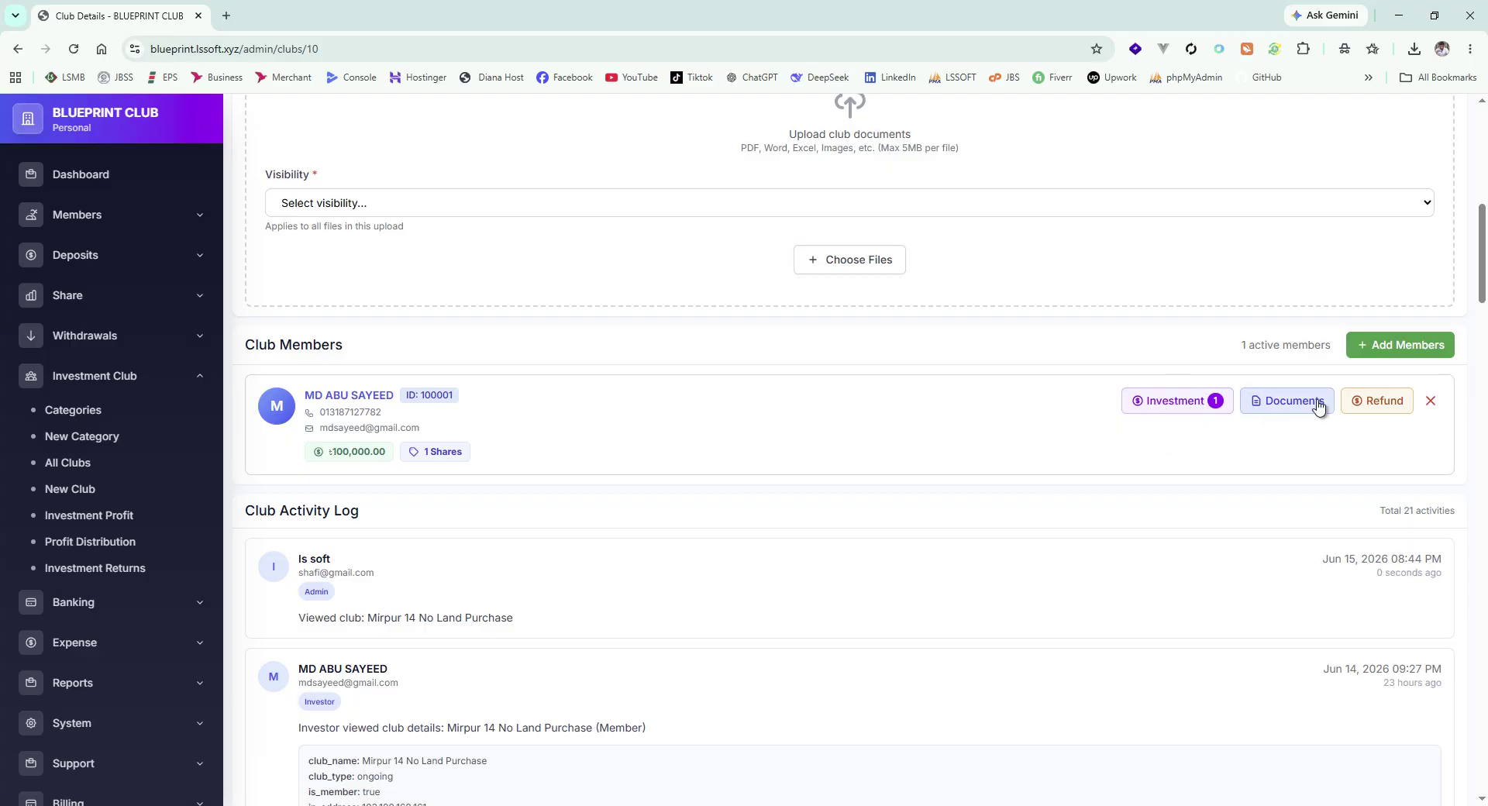
{"action": "left_click", "coordinate": [1162, 401]}
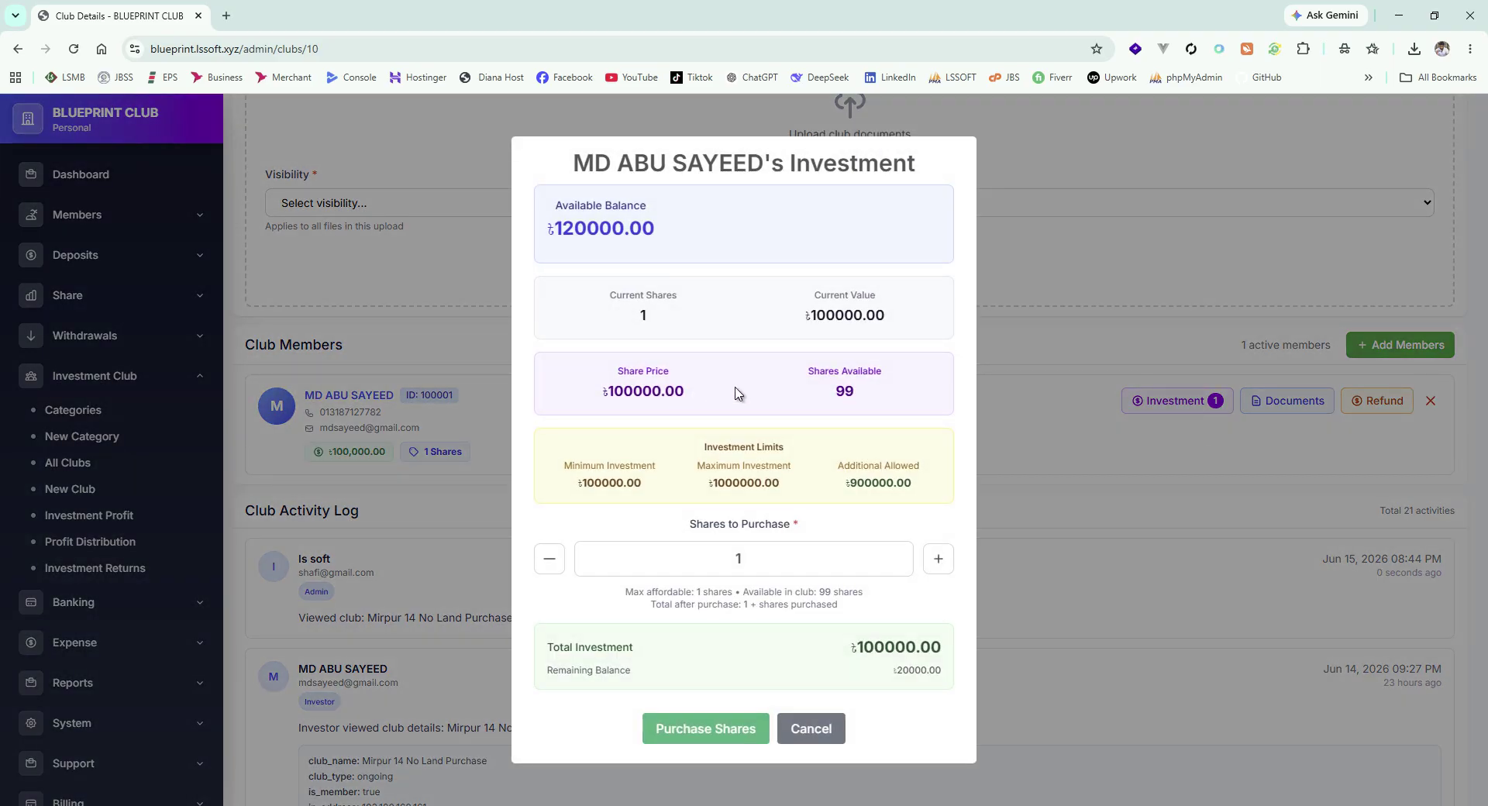
{"action": "left_click_drag", "start_coordinate": [686, 234], "coordinate": [533, 233]}
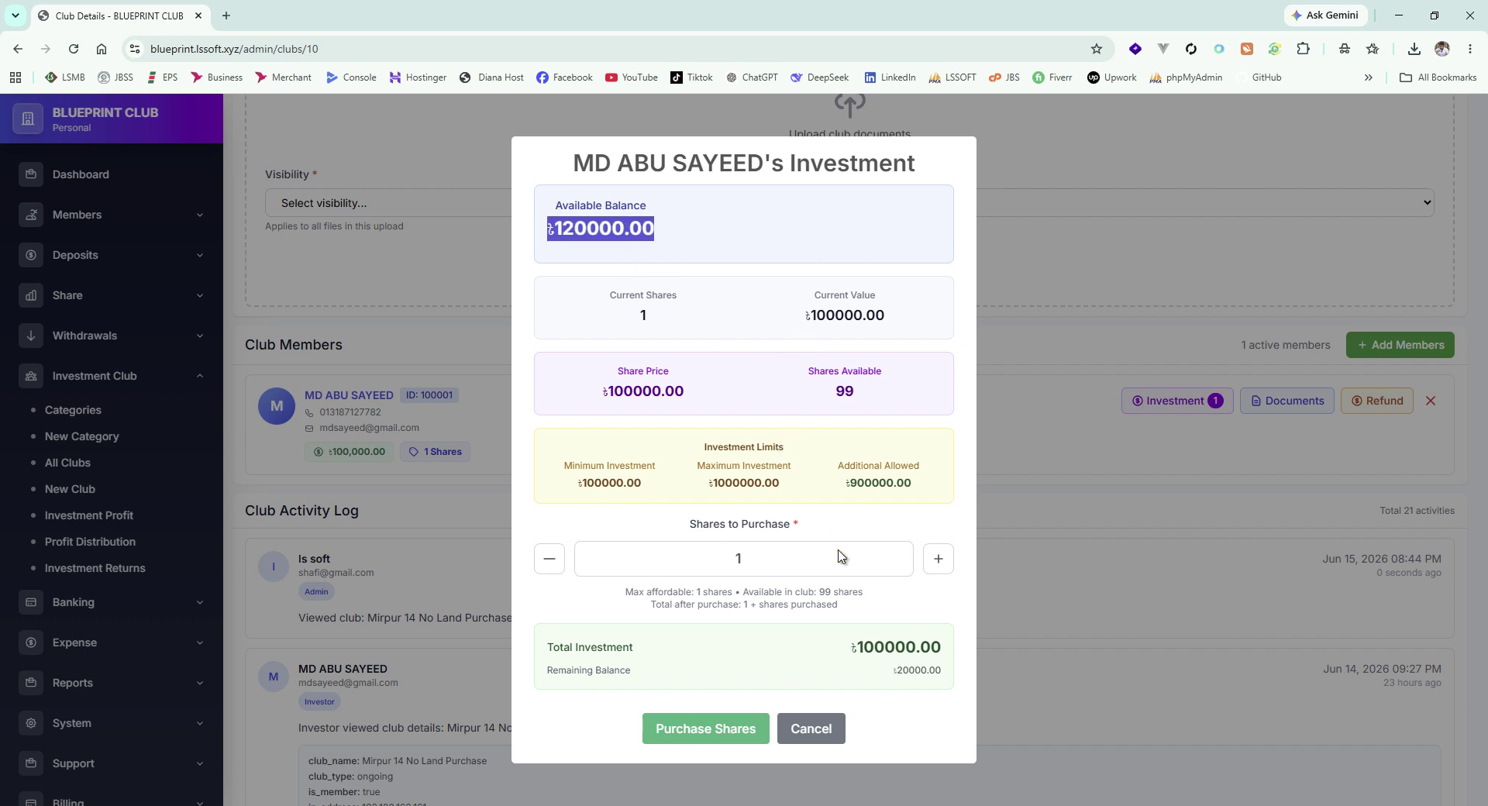
{"action": "left_click", "coordinate": [818, 563]}
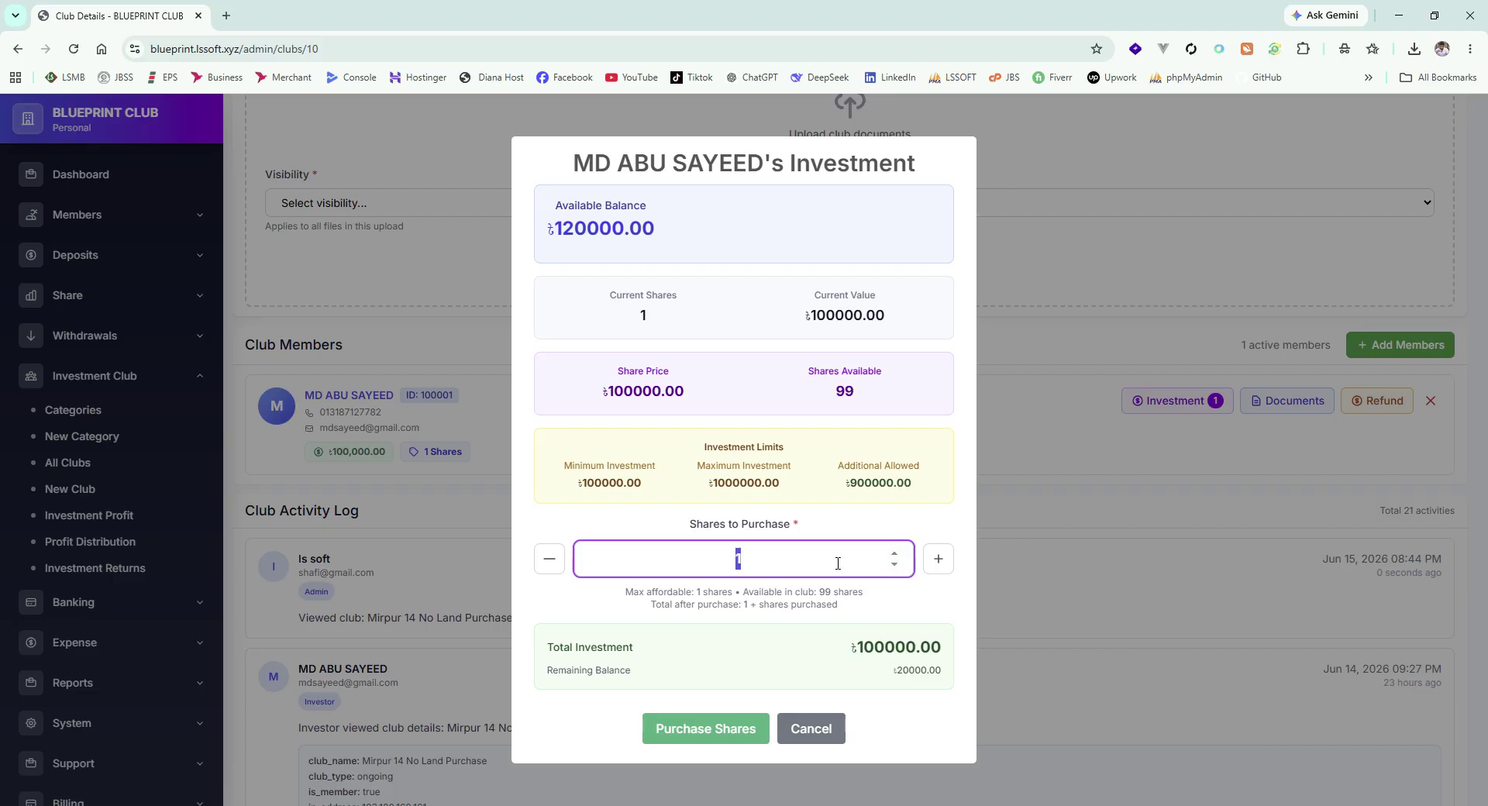
{"action": "left_click", "coordinate": [598, 312]}
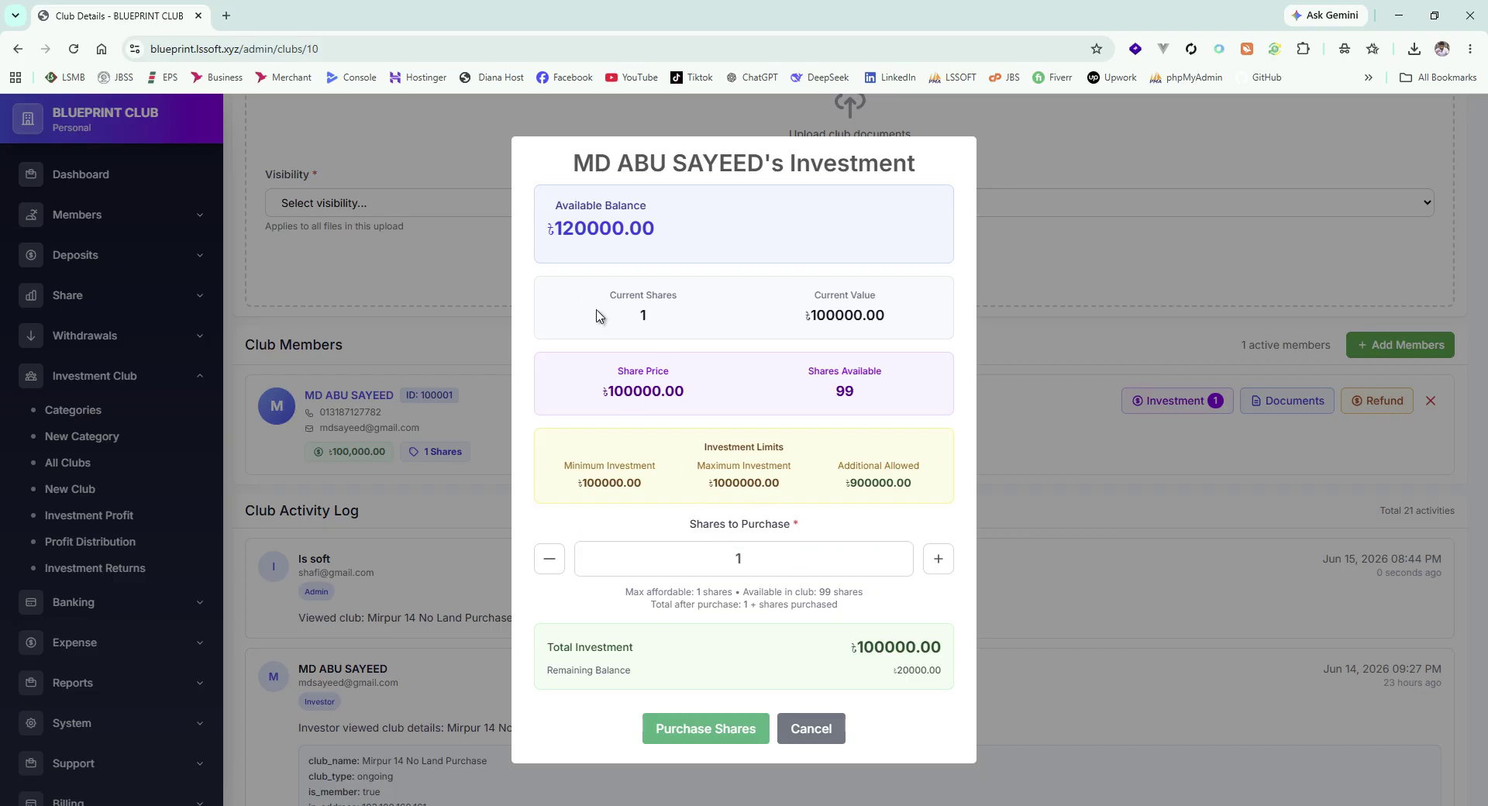
{"action": "double_click", "coordinate": [609, 228]}
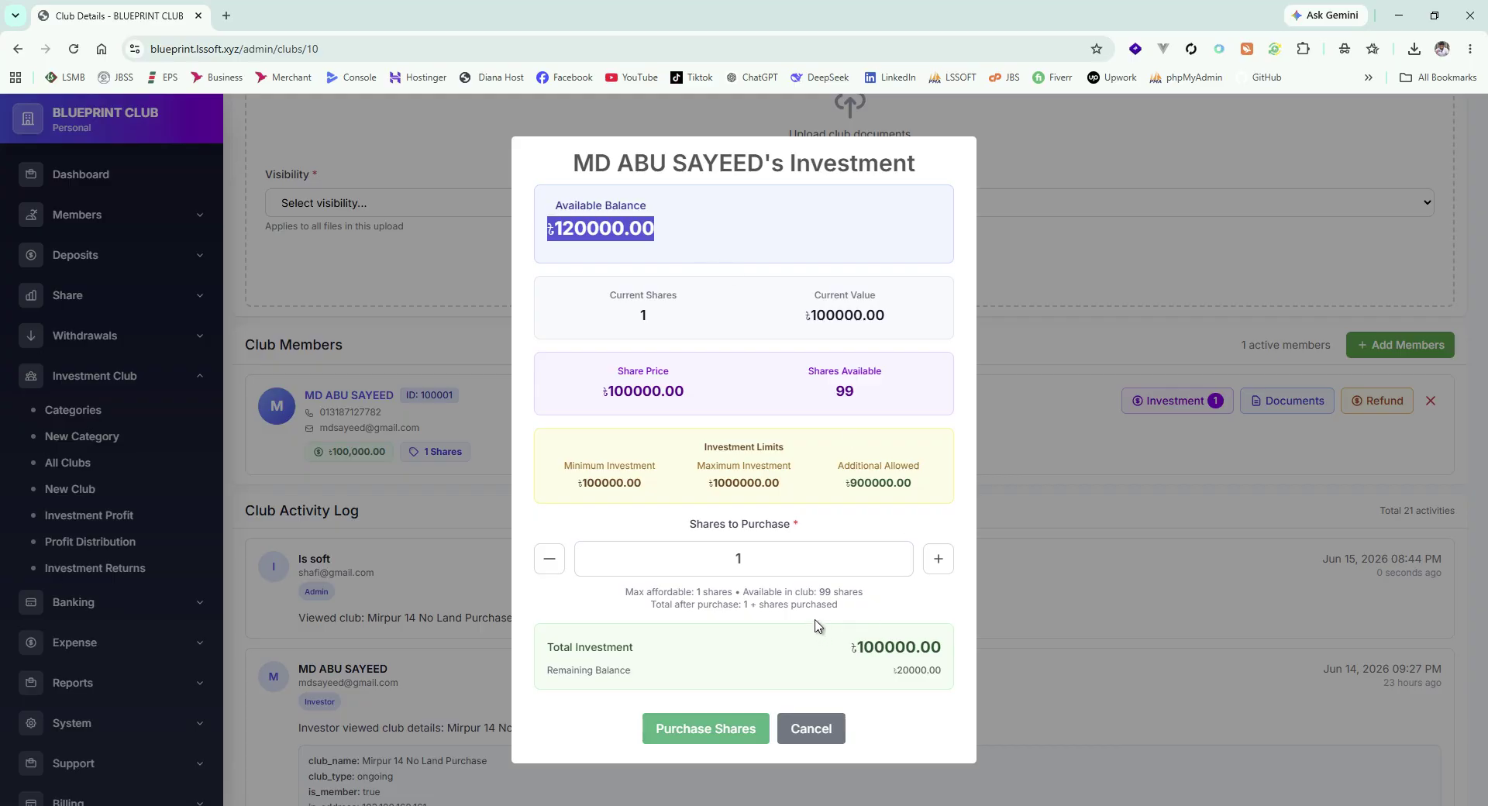
{"action": "left_click", "coordinate": [868, 558]}
{"action": "left_click", "coordinate": [939, 559]}
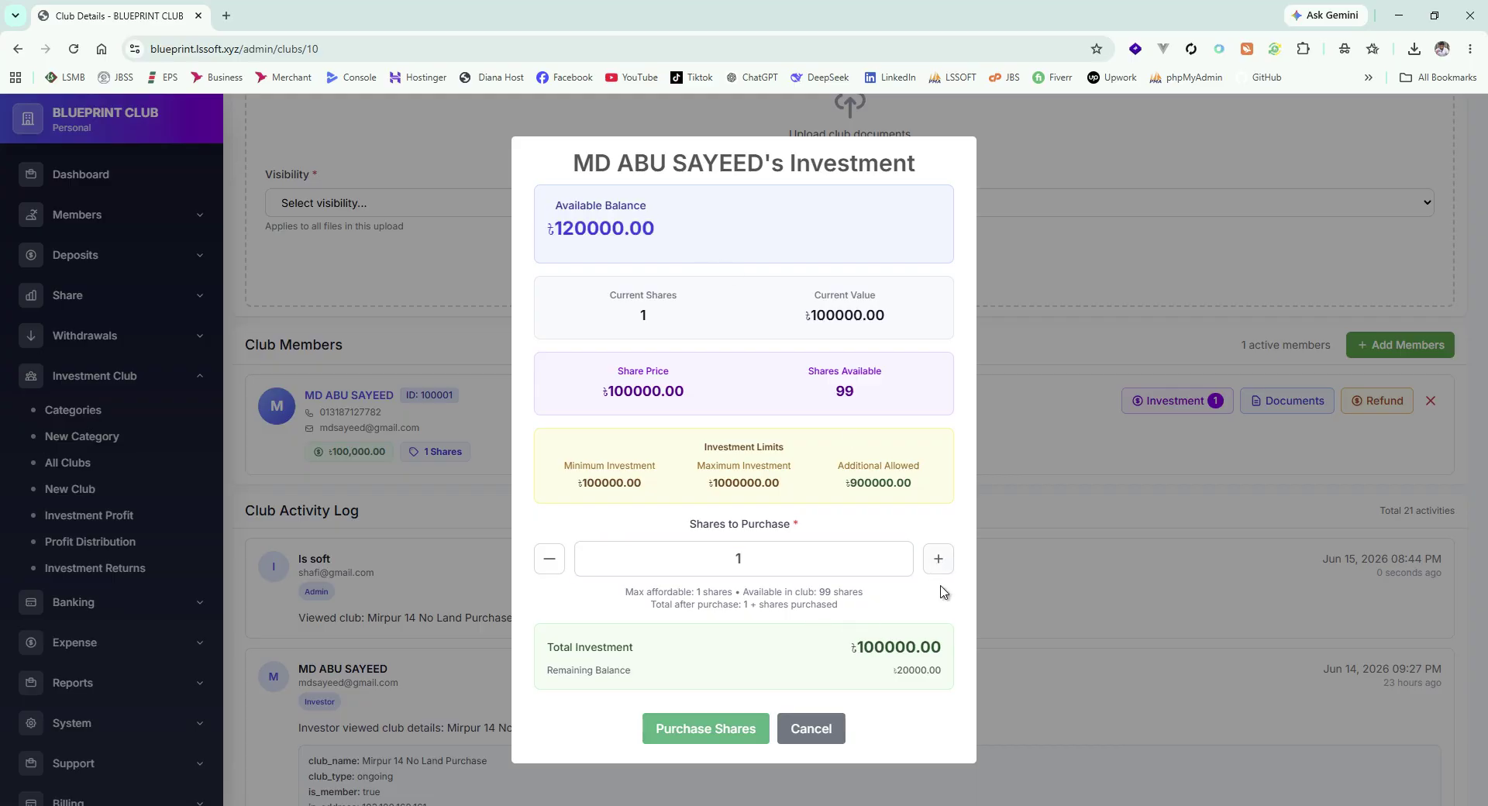
{"action": "left_click", "coordinate": [724, 737]}
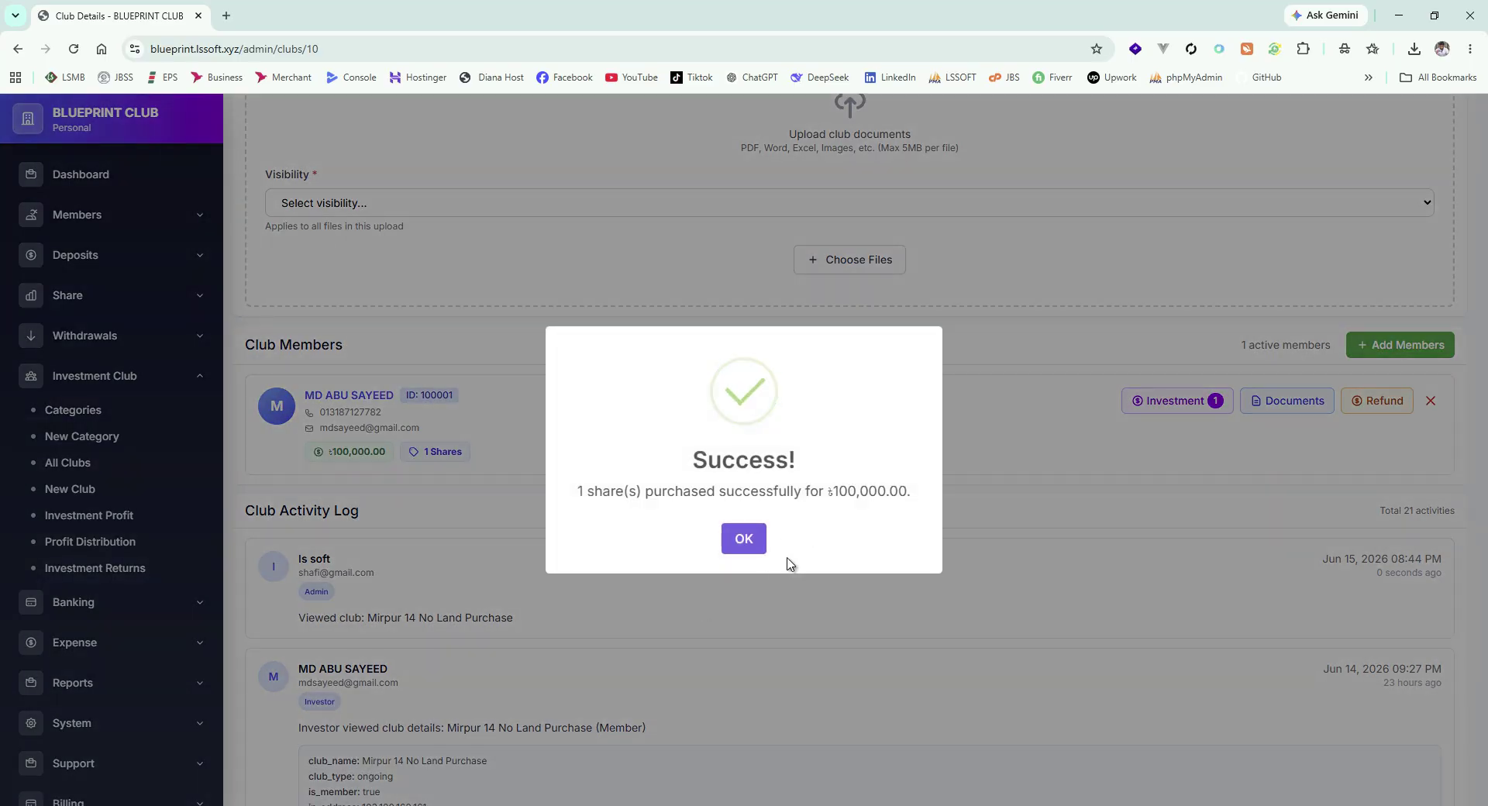
{"action": "left_click", "coordinate": [748, 548]}
Check the member's investment details again for whether another share is affordable, and close them without purchasing.
{"action": "scroll", "coordinate": [1046, 515], "scroll_direction": "down", "scroll_amount": 9}
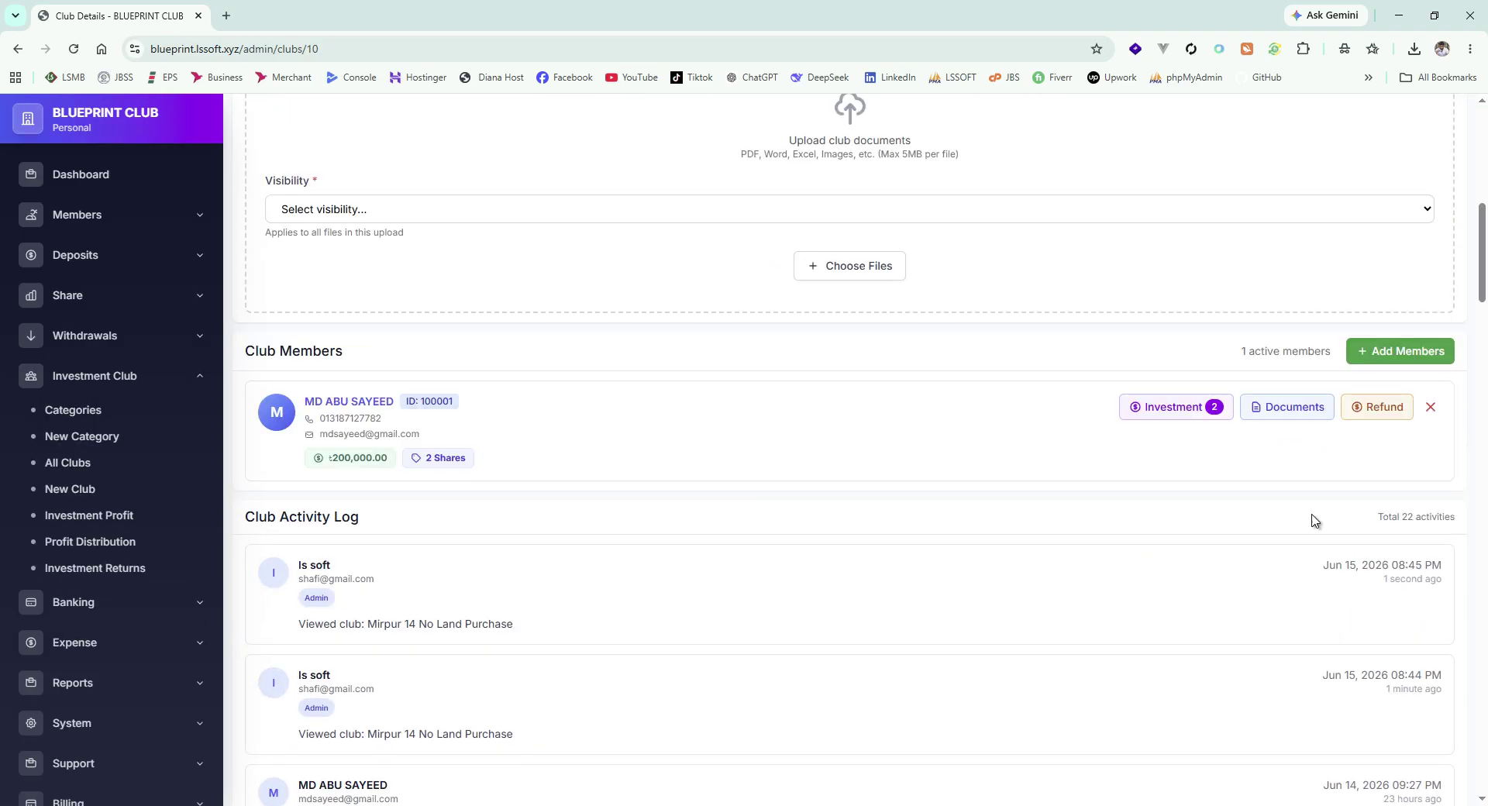
{"action": "left_click", "coordinate": [1168, 382]}
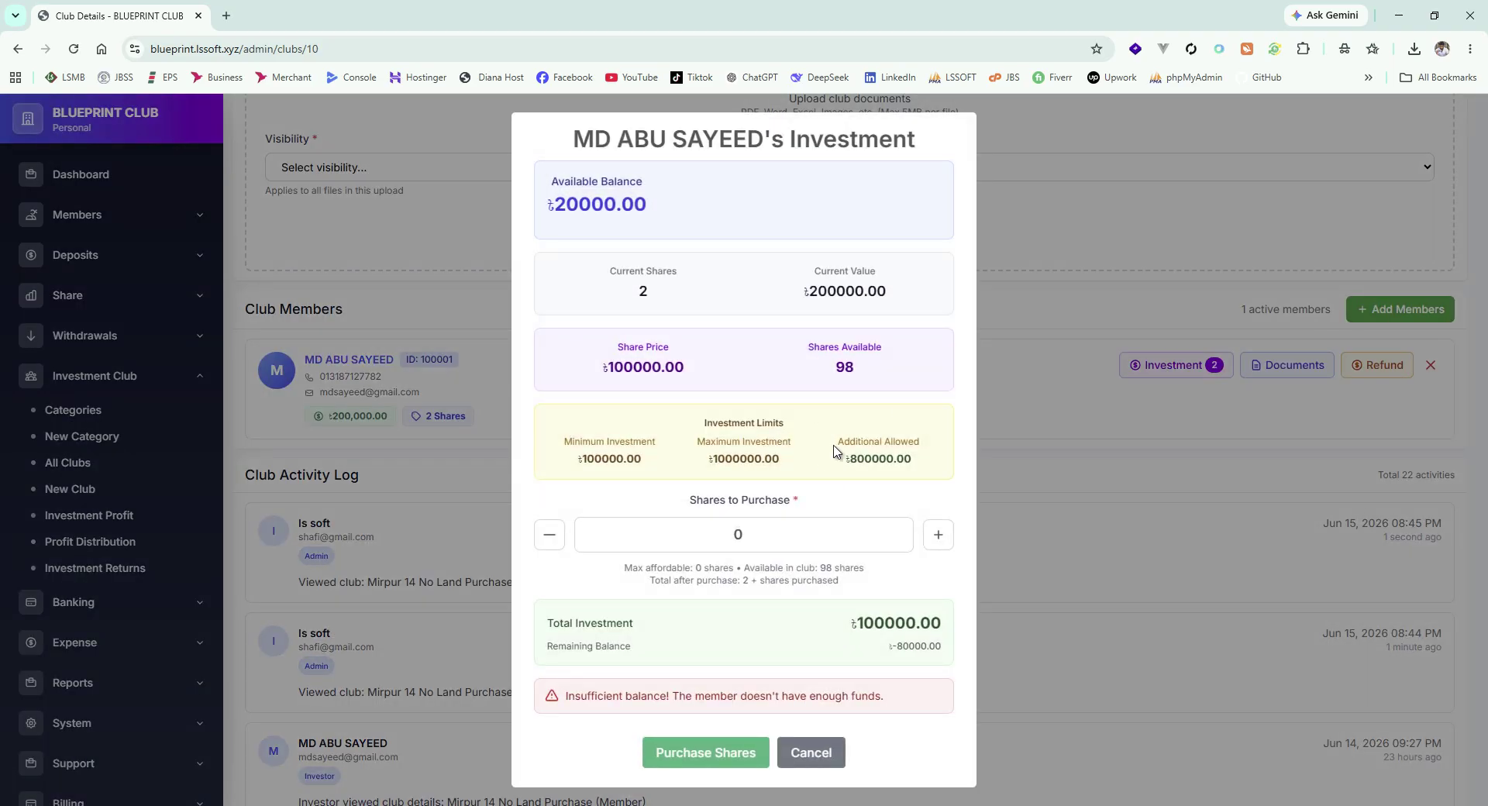
{"action": "left_click_drag", "start_coordinate": [895, 702], "coordinate": [565, 695]}
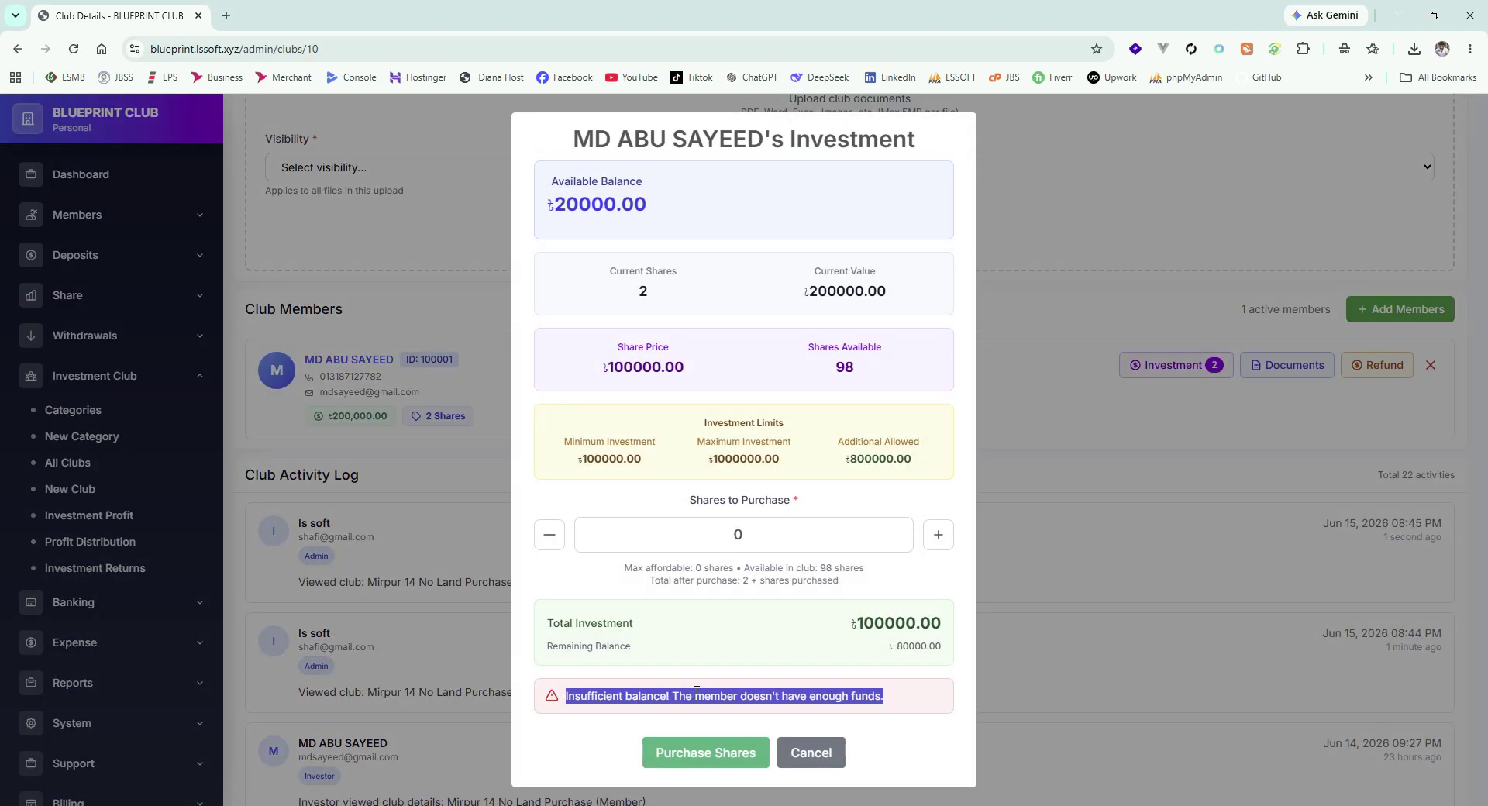
{"action": "left_click", "coordinate": [823, 693]}
{"action": "left_click", "coordinate": [814, 752]}
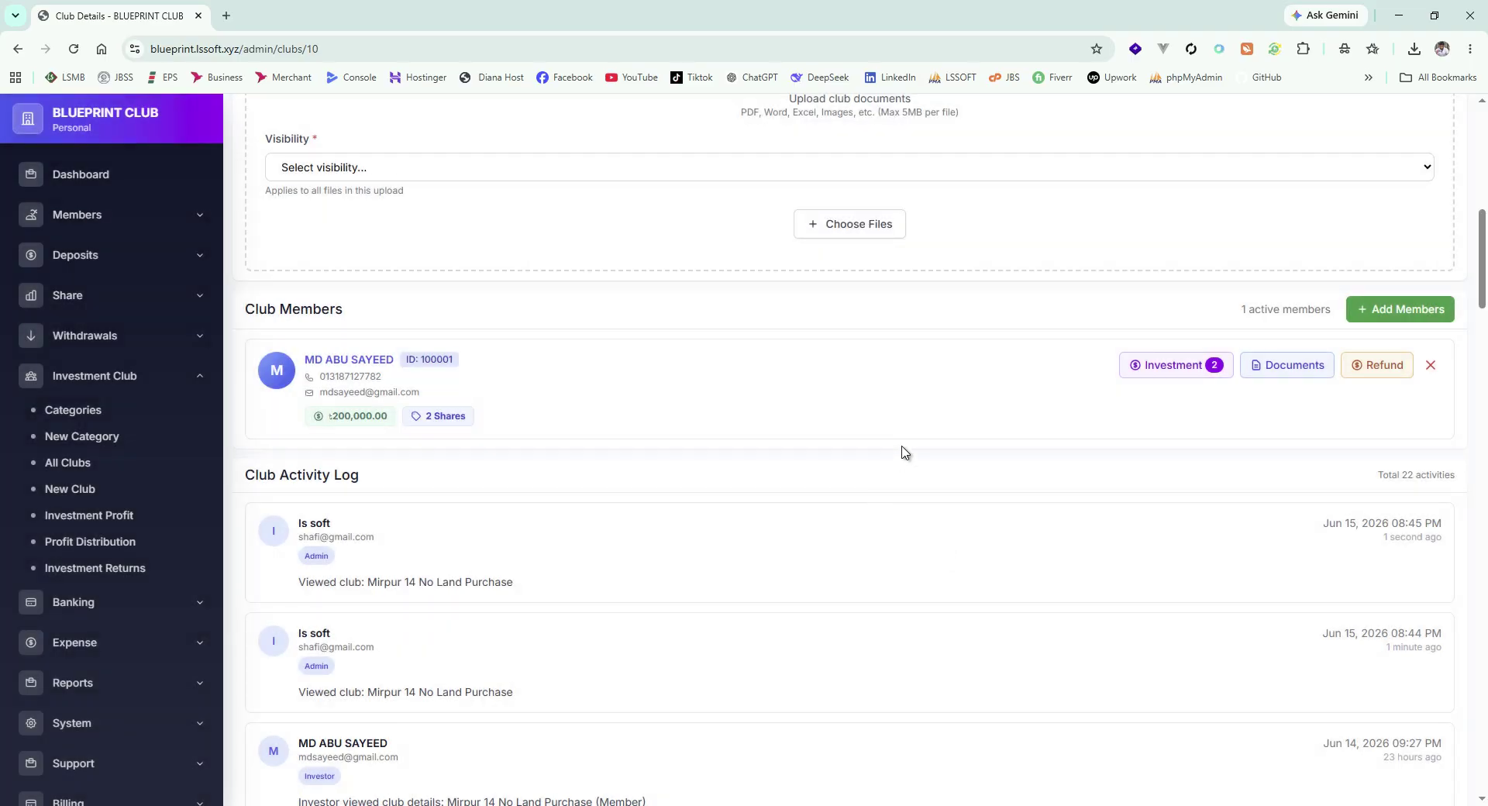
Attach the Registration_form PDF from the Downloads folder to the club member's documents.
{"action": "left_click", "coordinate": [1311, 370]}
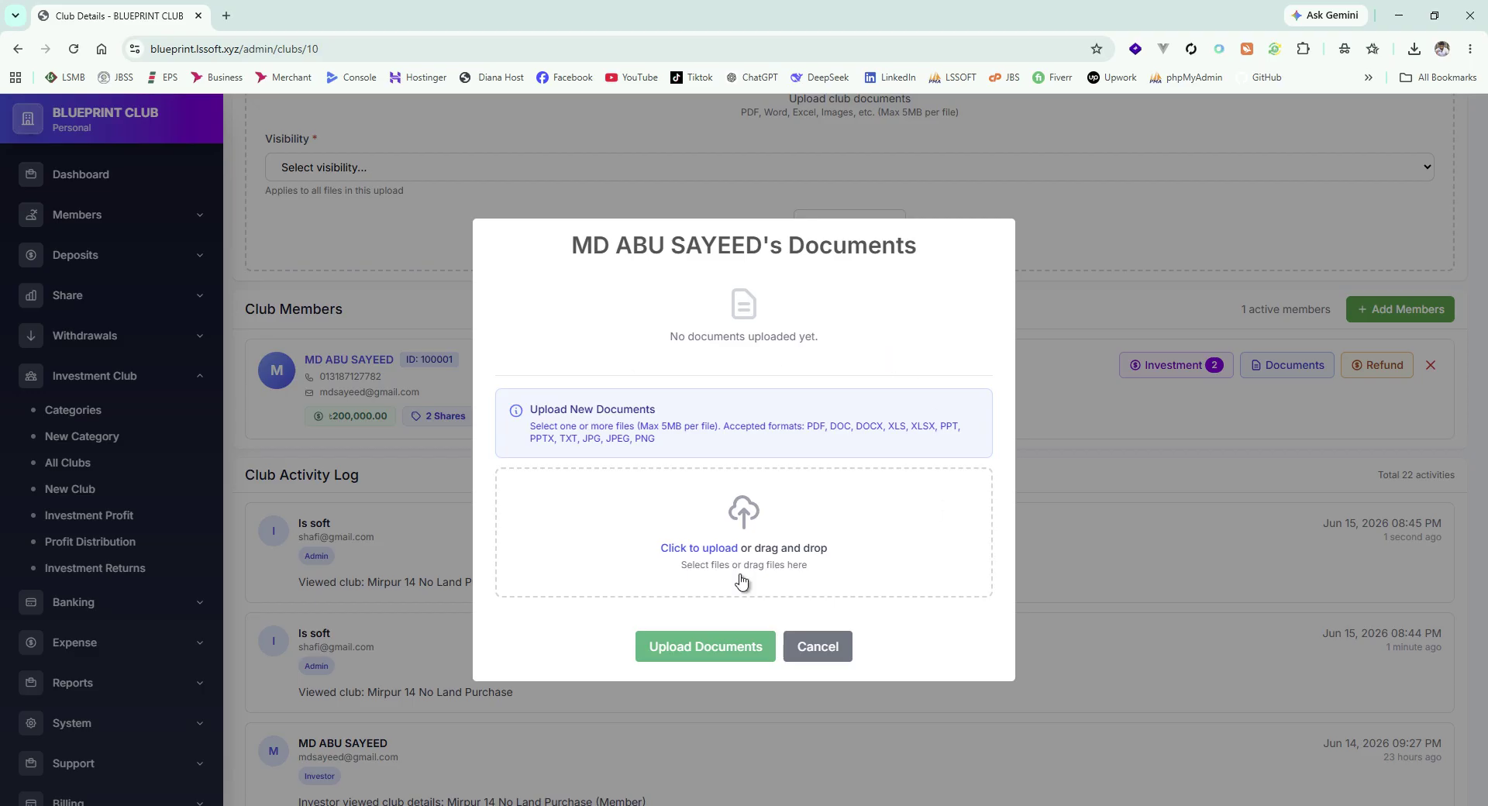
{"action": "left_click", "coordinate": [765, 523]}
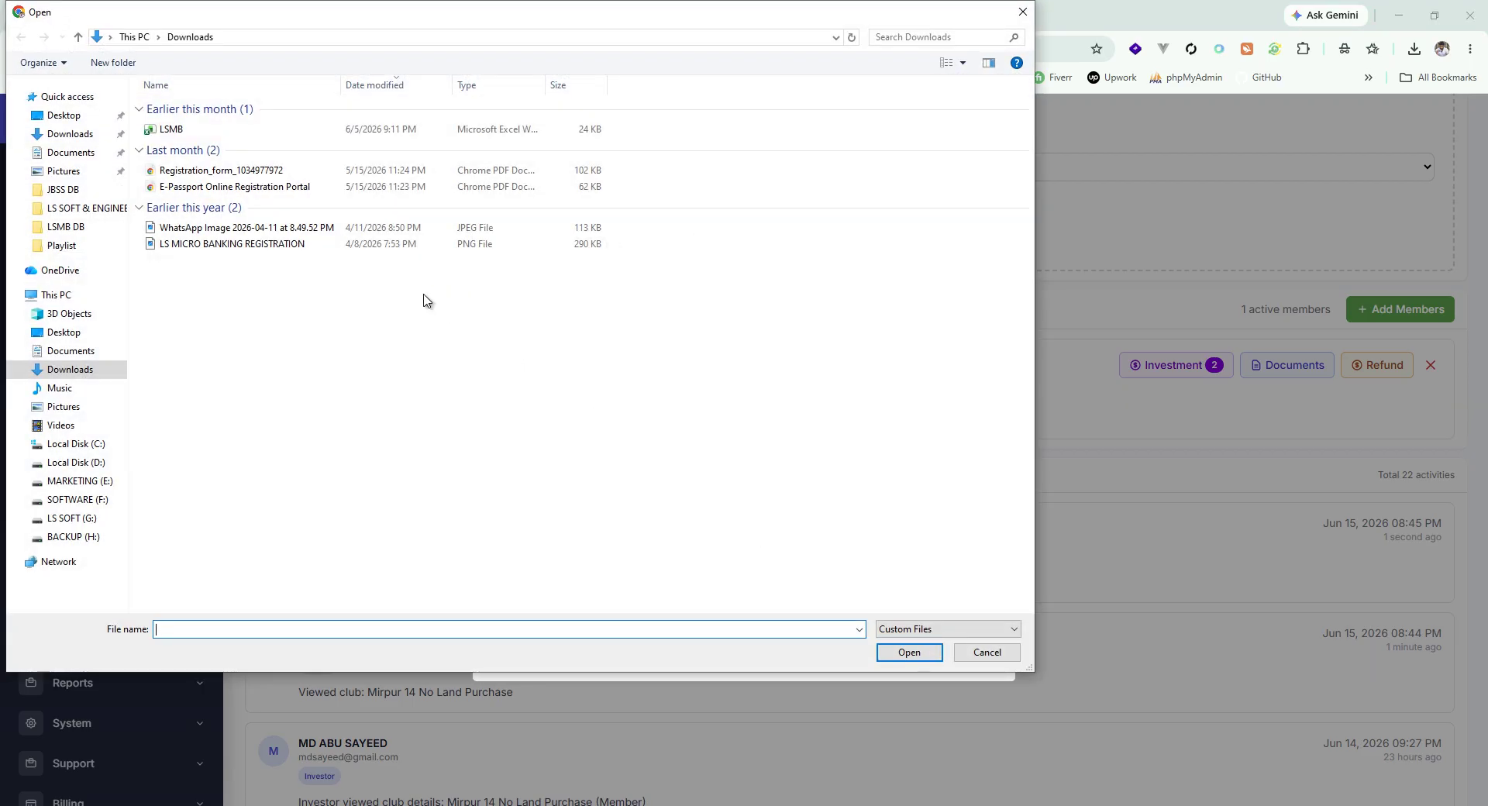
{"action": "left_click", "coordinate": [225, 171]}
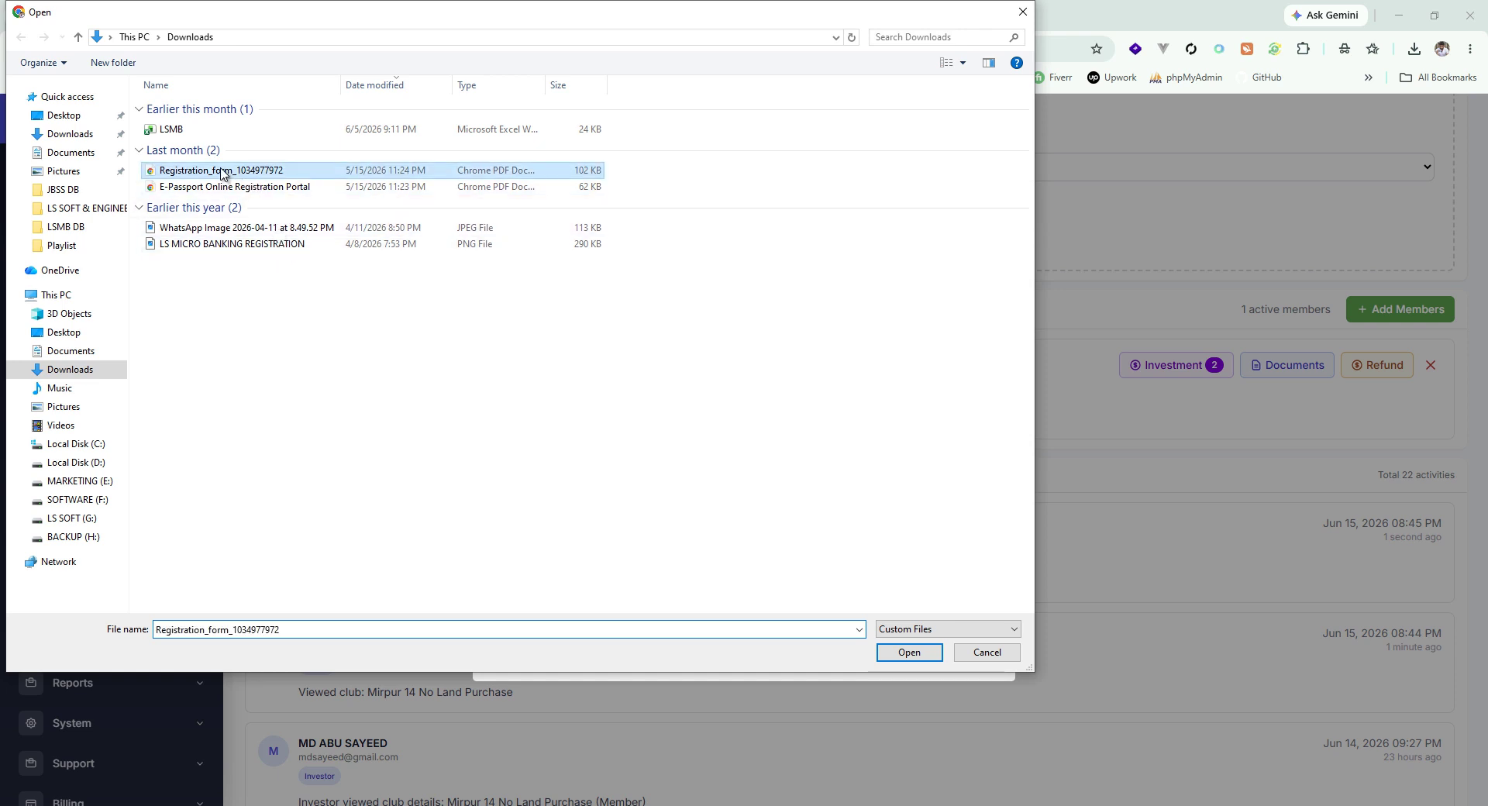
{"action": "left_click", "coordinate": [908, 654]}
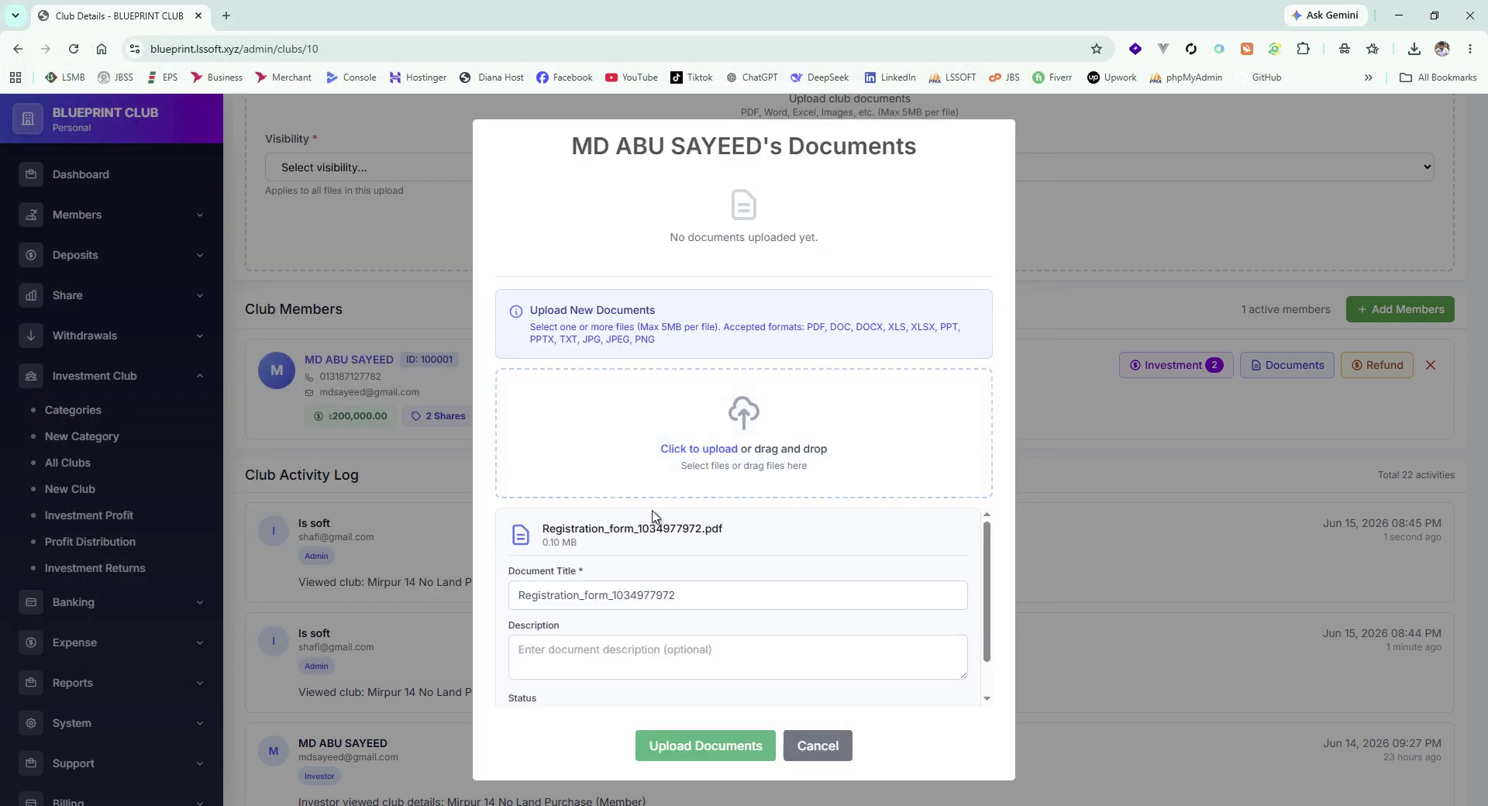
{"action": "scroll", "coordinate": [712, 526], "scroll_direction": "down", "scroll_amount": 1}
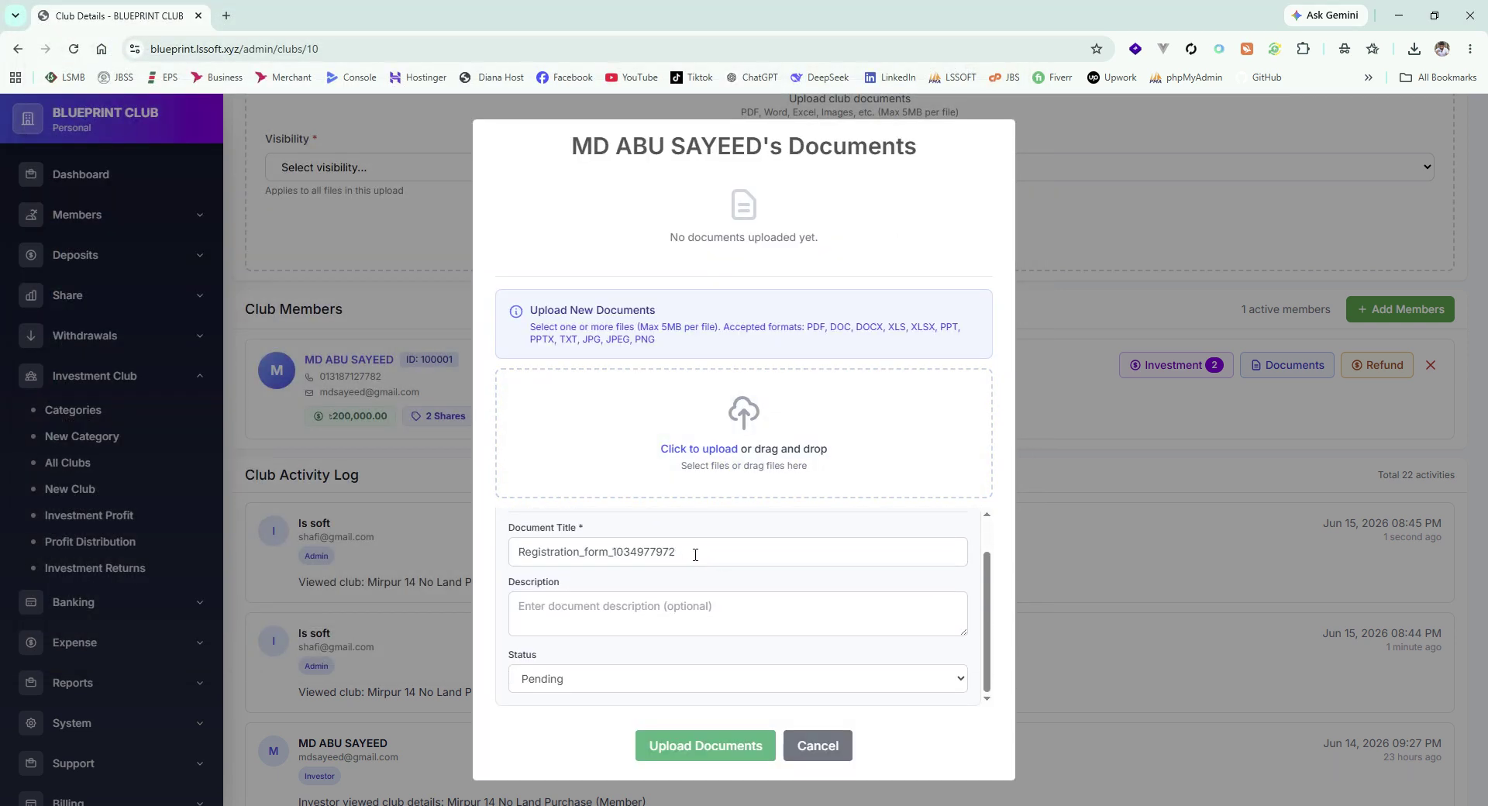
Shorten the document title to Registration_form, add the description "Document", set the status to Approved and upload the document.
{"action": "left_click_drag", "start_coordinate": [612, 552], "coordinate": [704, 552]}
{"action": "key", "text": "BackSpace"}
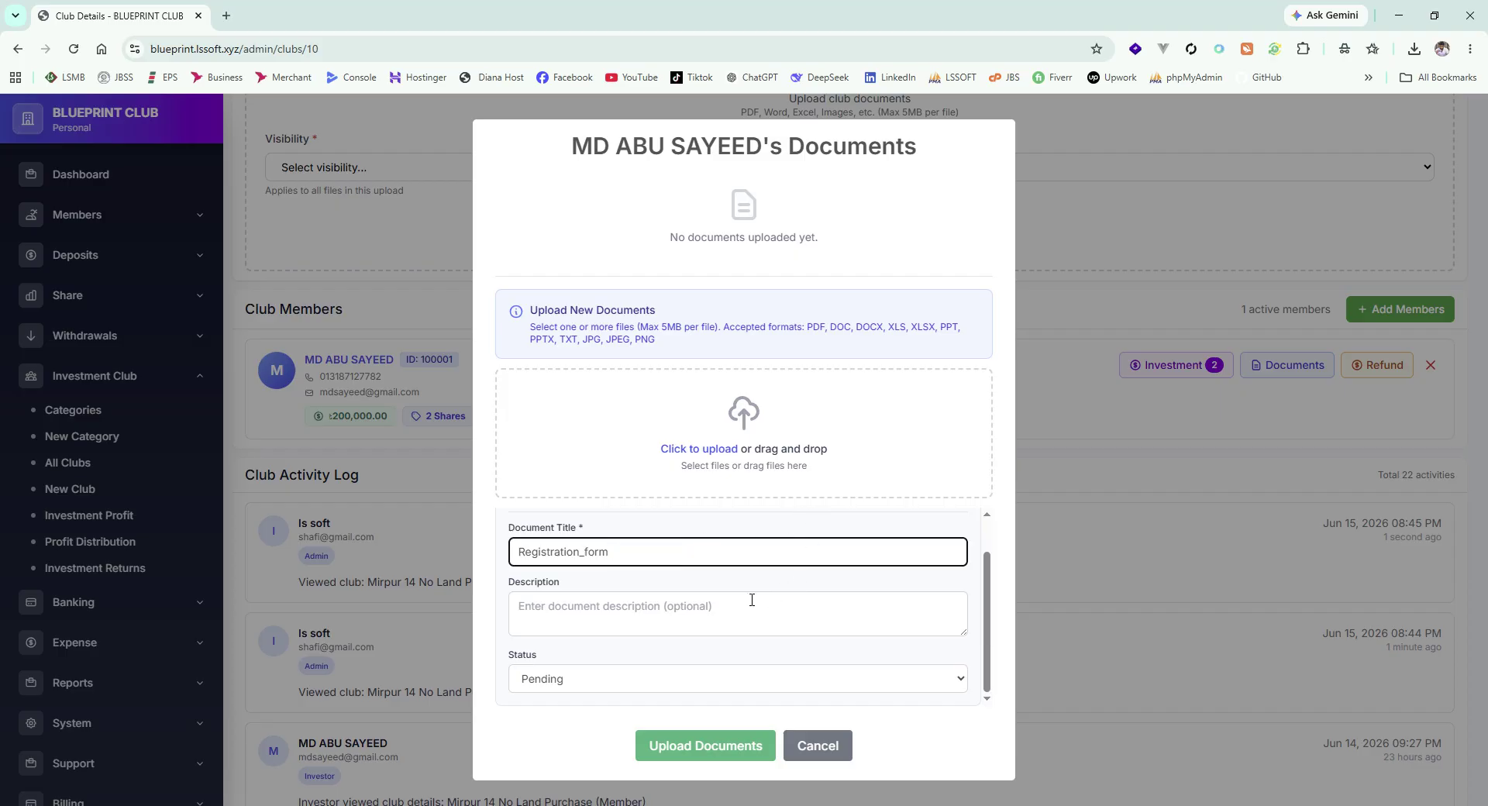
{"action": "left_click", "coordinate": [641, 601]}
{"action": "type", "text": "Document"}
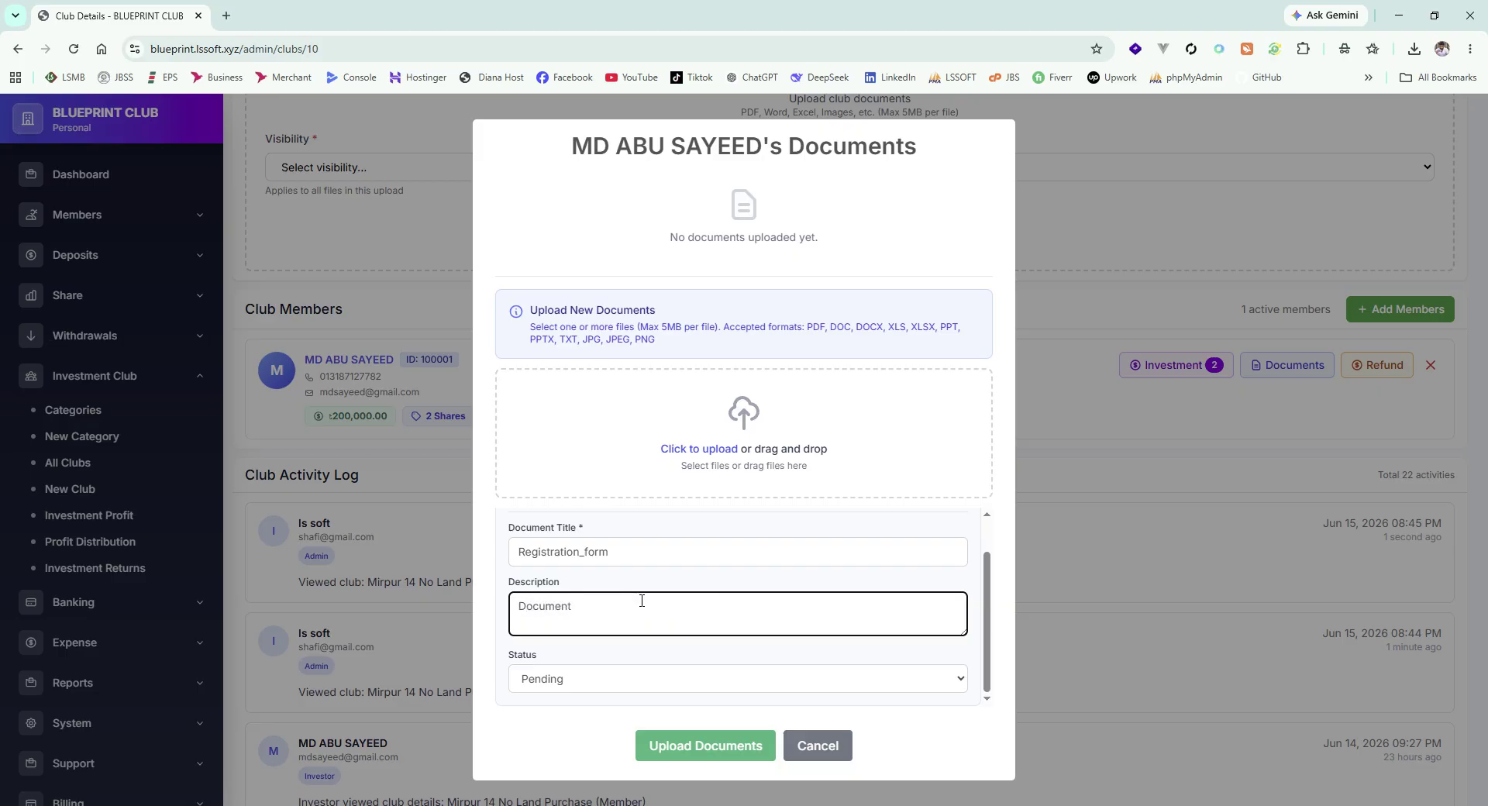
{"action": "left_click", "coordinate": [727, 688]}
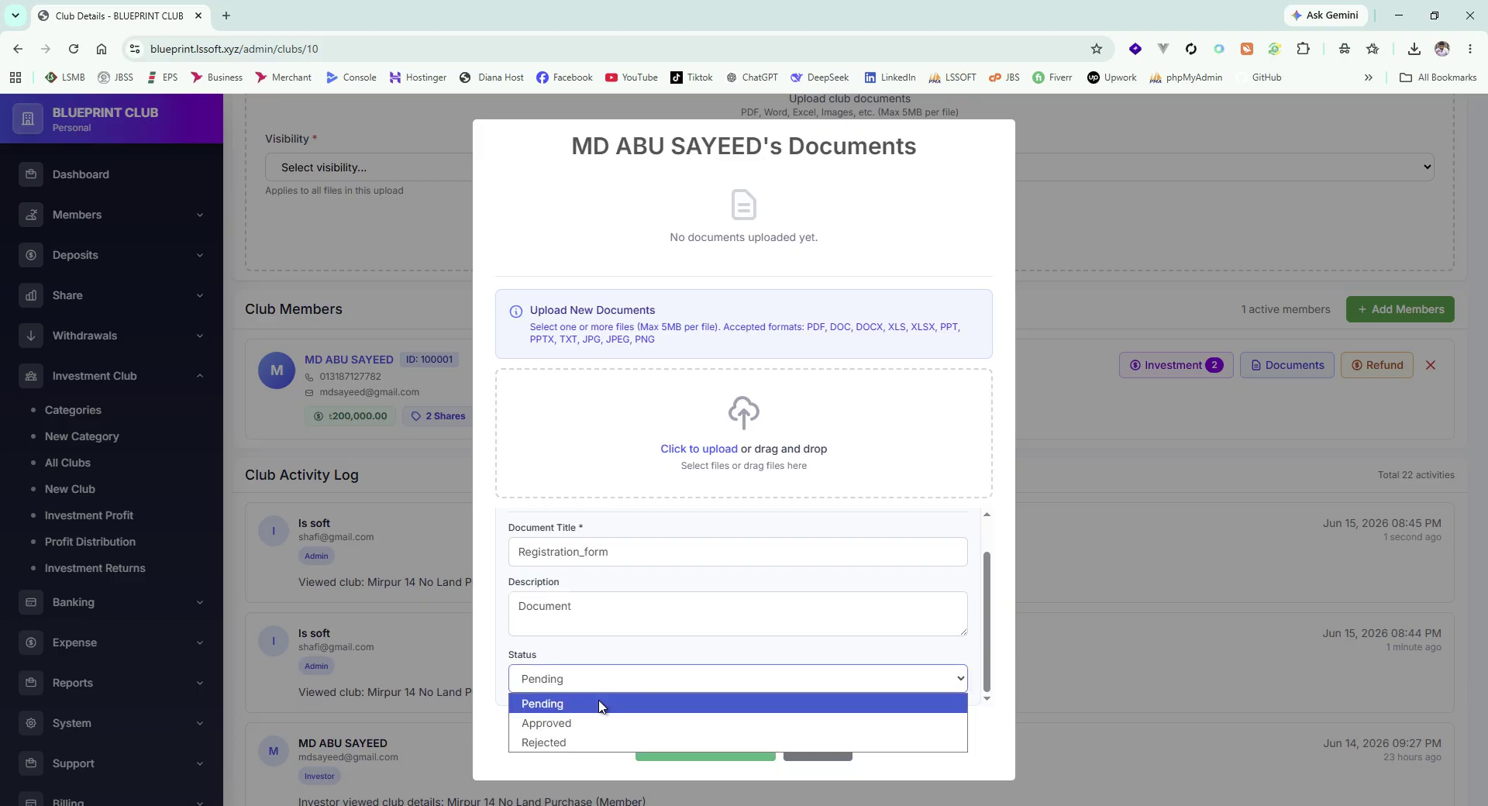
{"action": "left_click", "coordinate": [574, 721]}
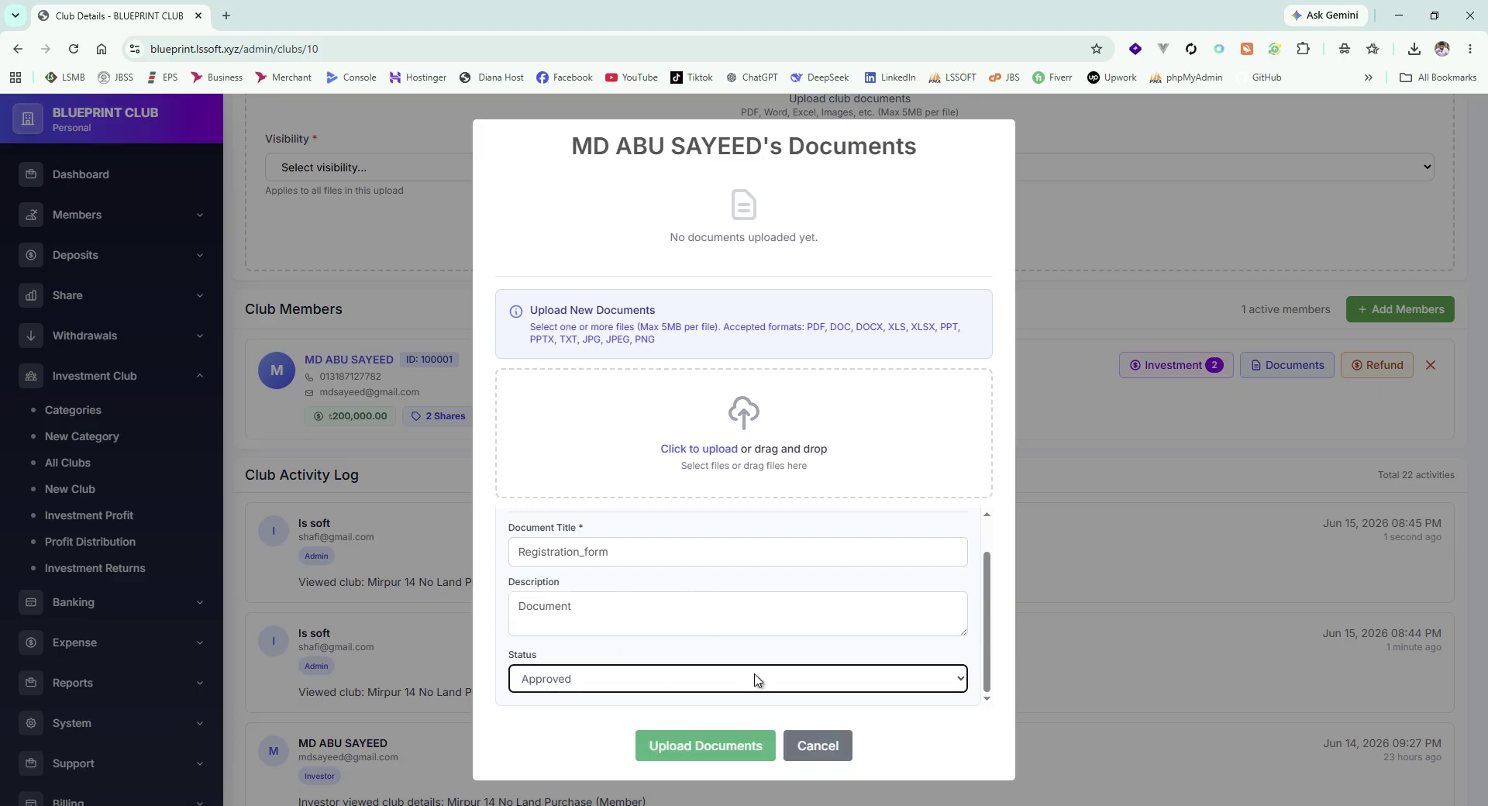
{"action": "left_click", "coordinate": [714, 745]}
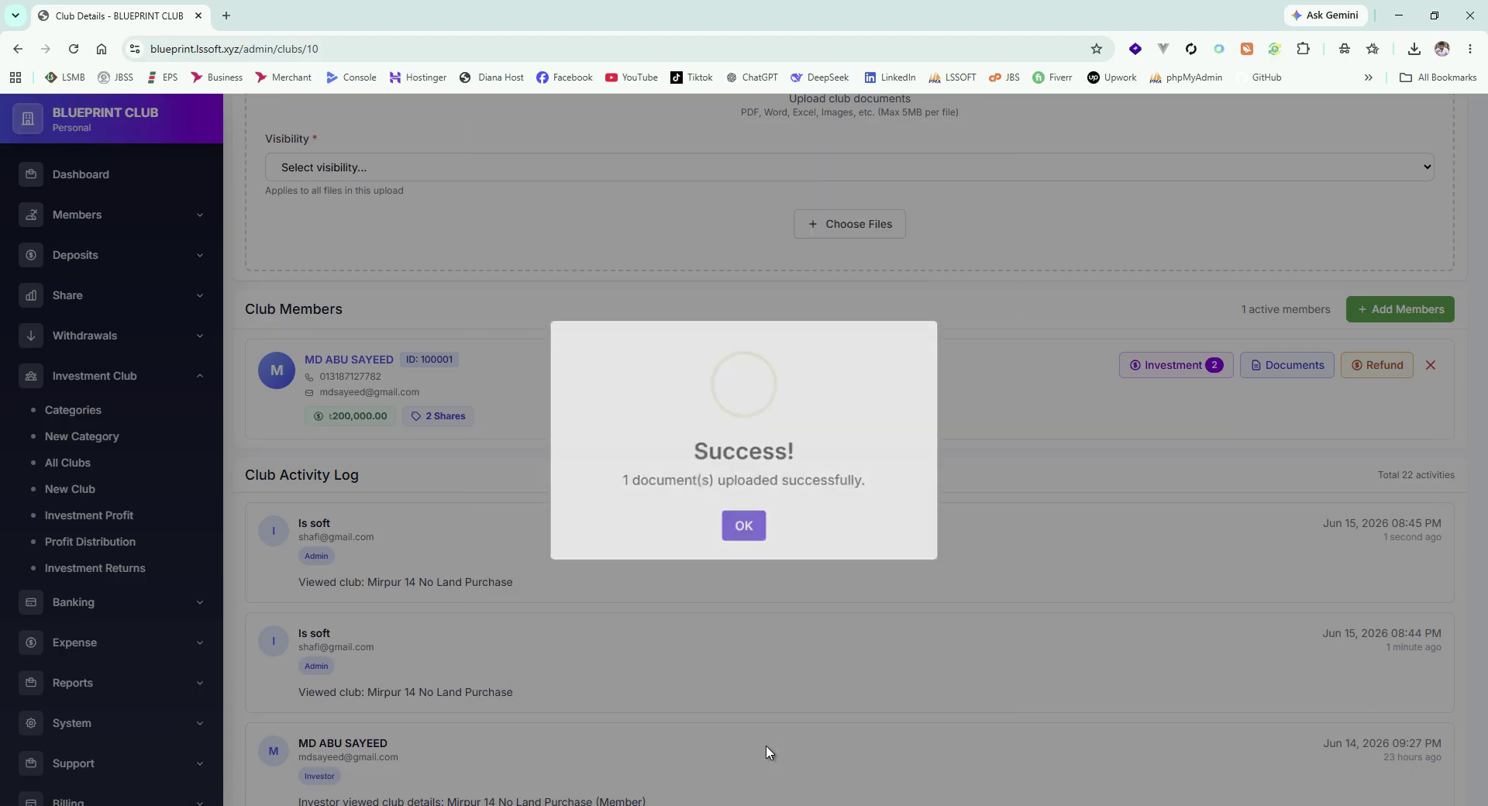
Approve the Registration_form document in the club member's documents.
{"action": "left_click", "coordinate": [745, 543]}
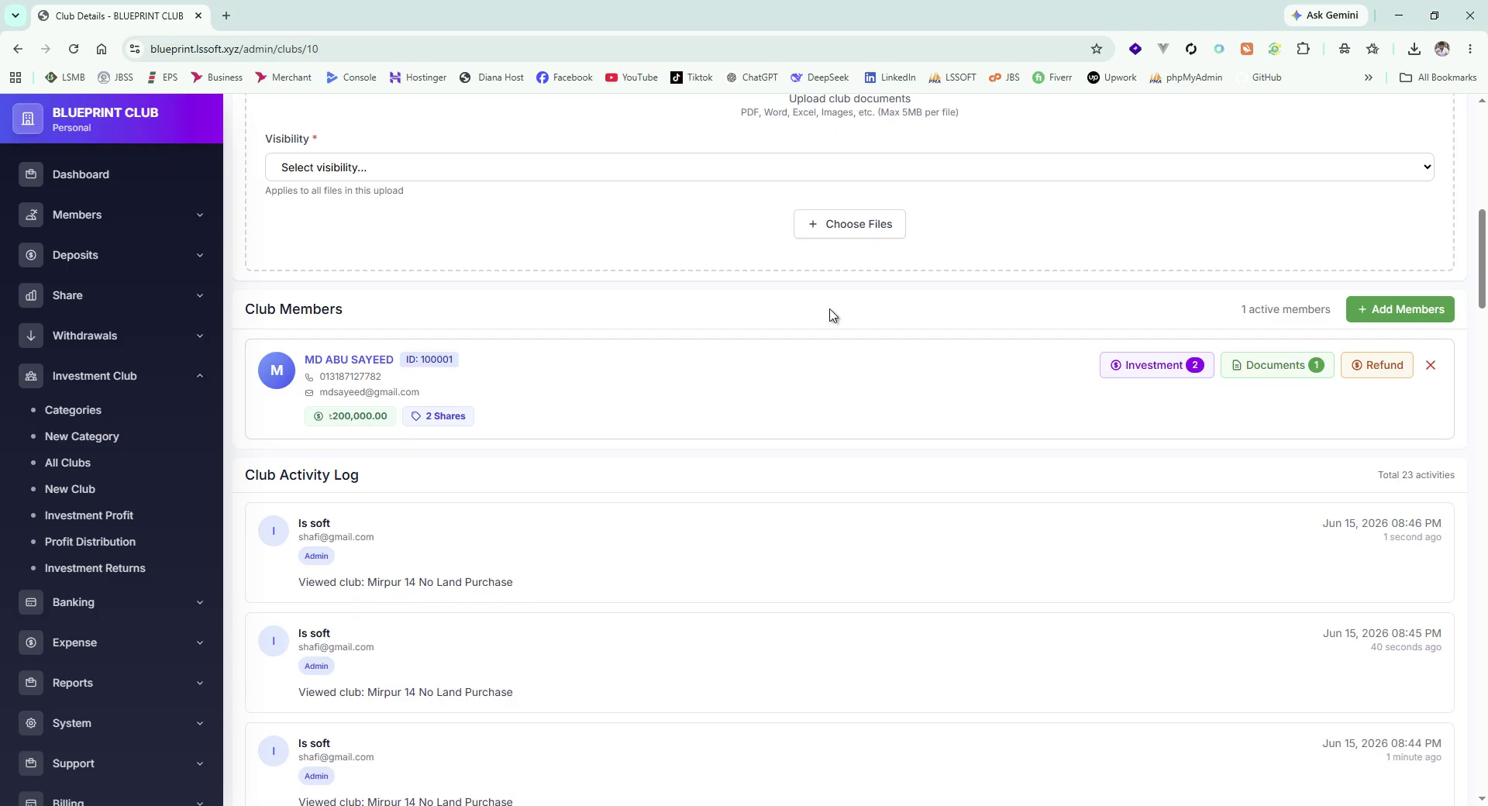
{"action": "left_click", "coordinate": [1268, 368]}
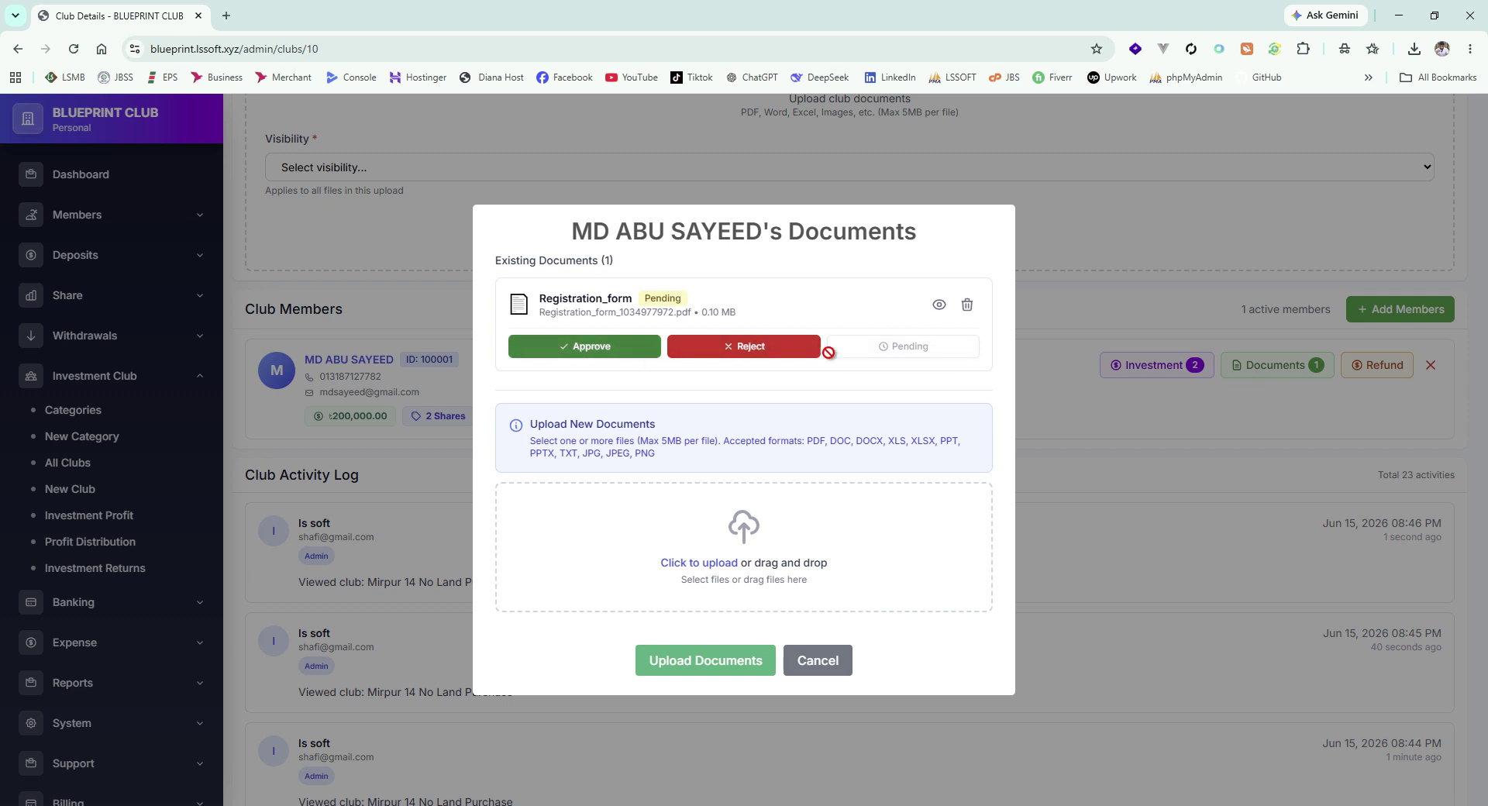
{"action": "left_click", "coordinate": [582, 345]}
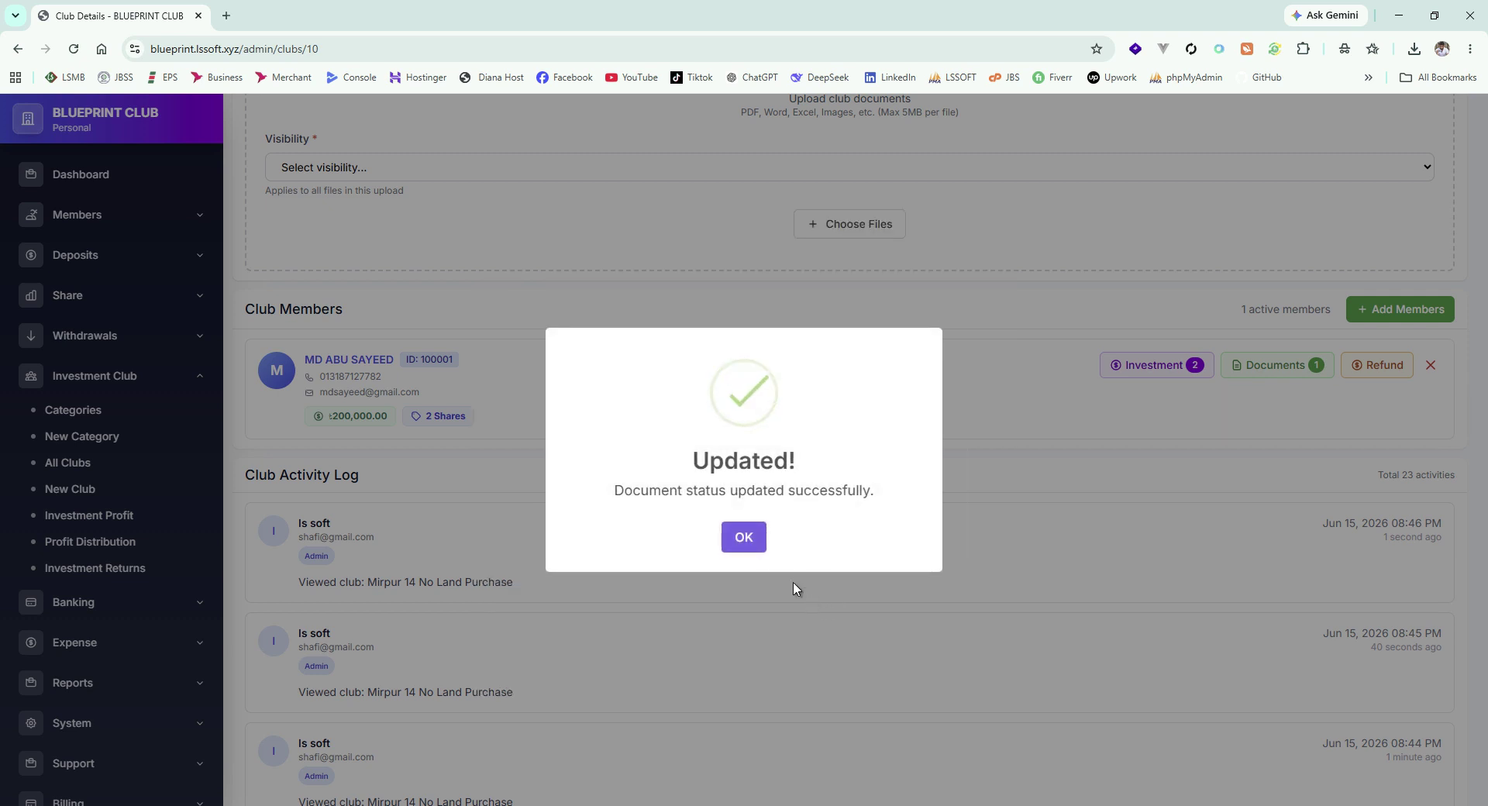
{"action": "left_click", "coordinate": [746, 540]}
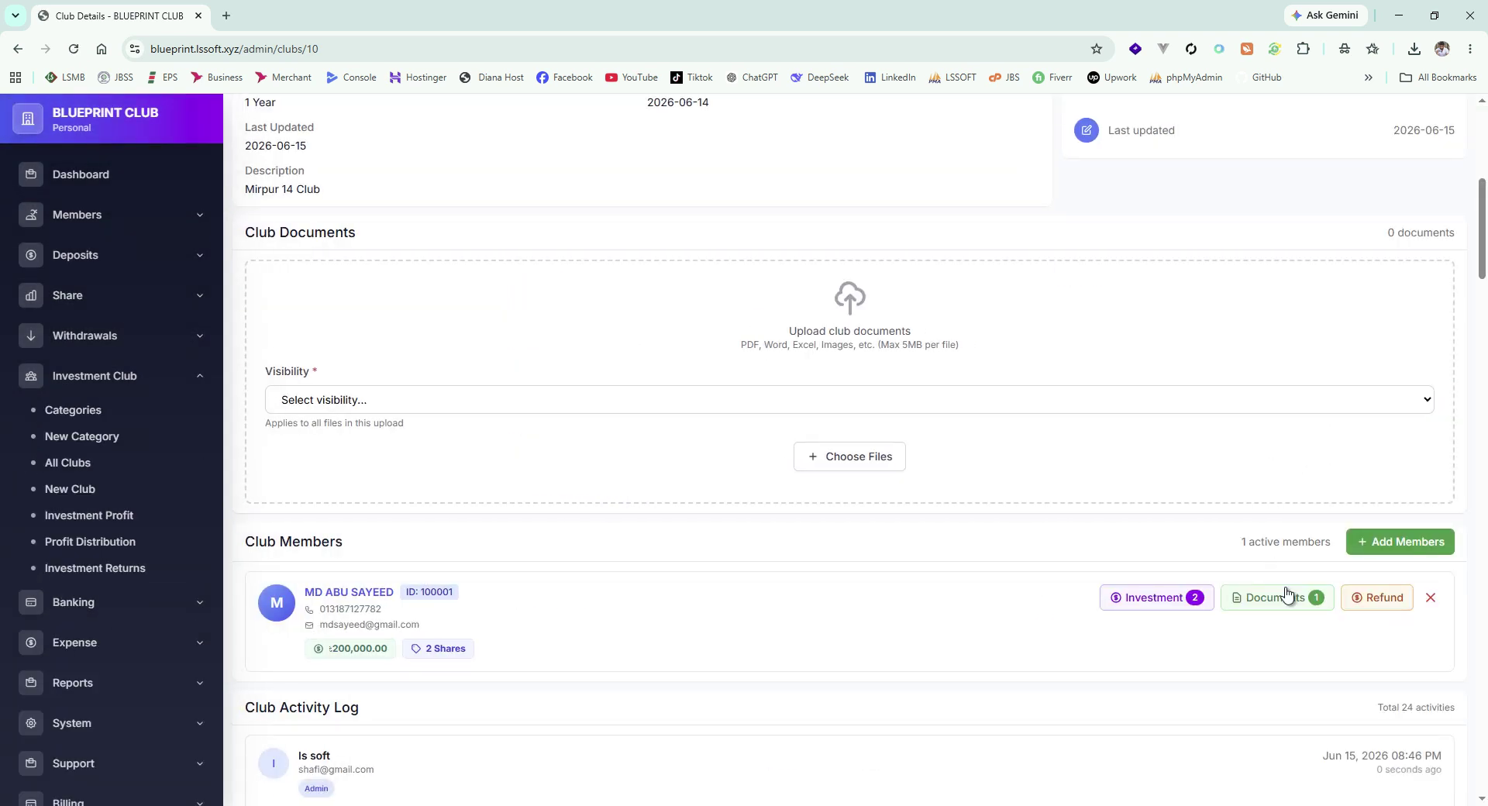
View the member's approved Registration_form PDF, look through its pages, and close the file and the member's documents.
{"action": "left_click", "coordinate": [1286, 597]}
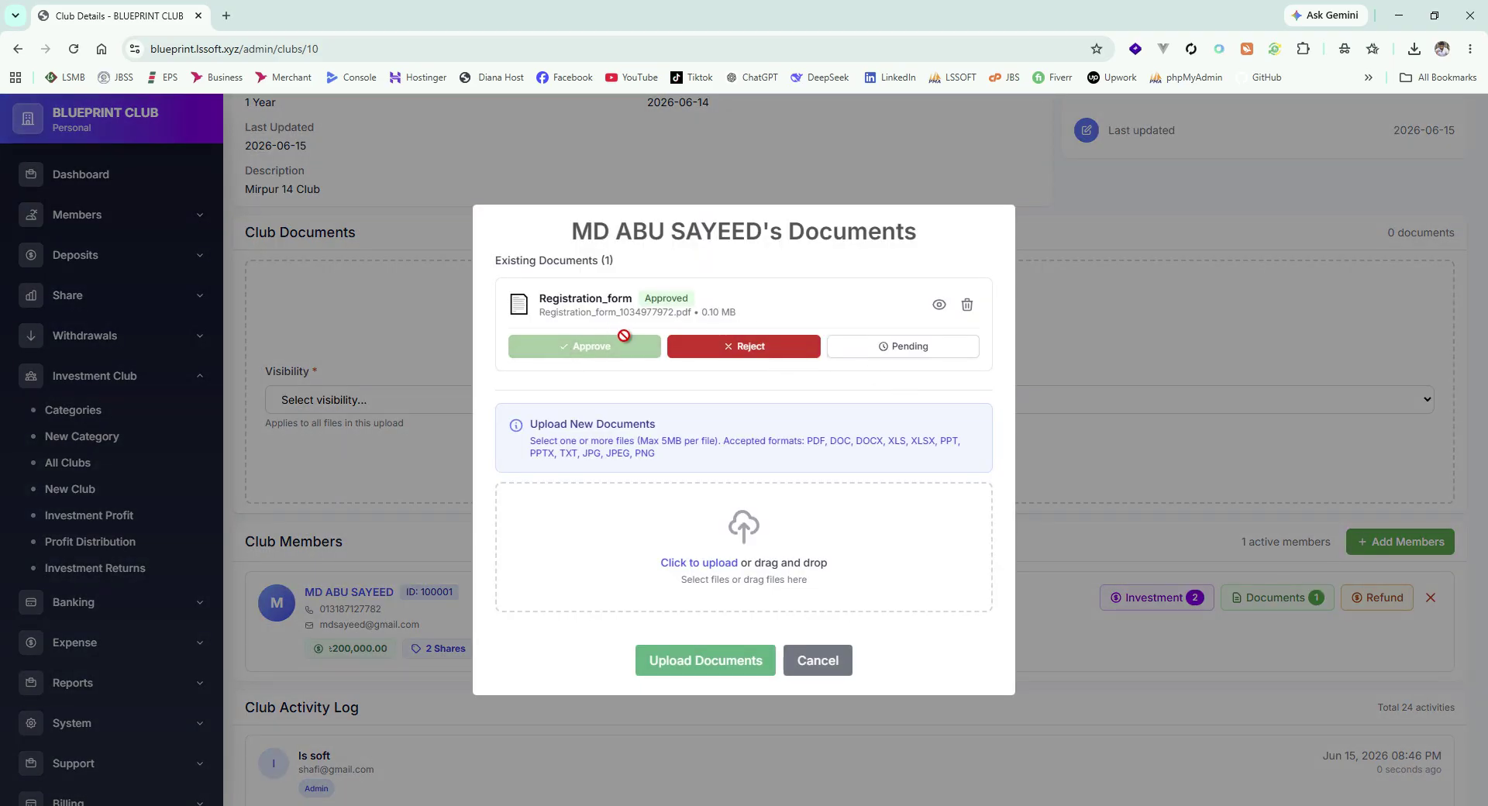
{"action": "triple_click", "coordinate": [735, 311]}
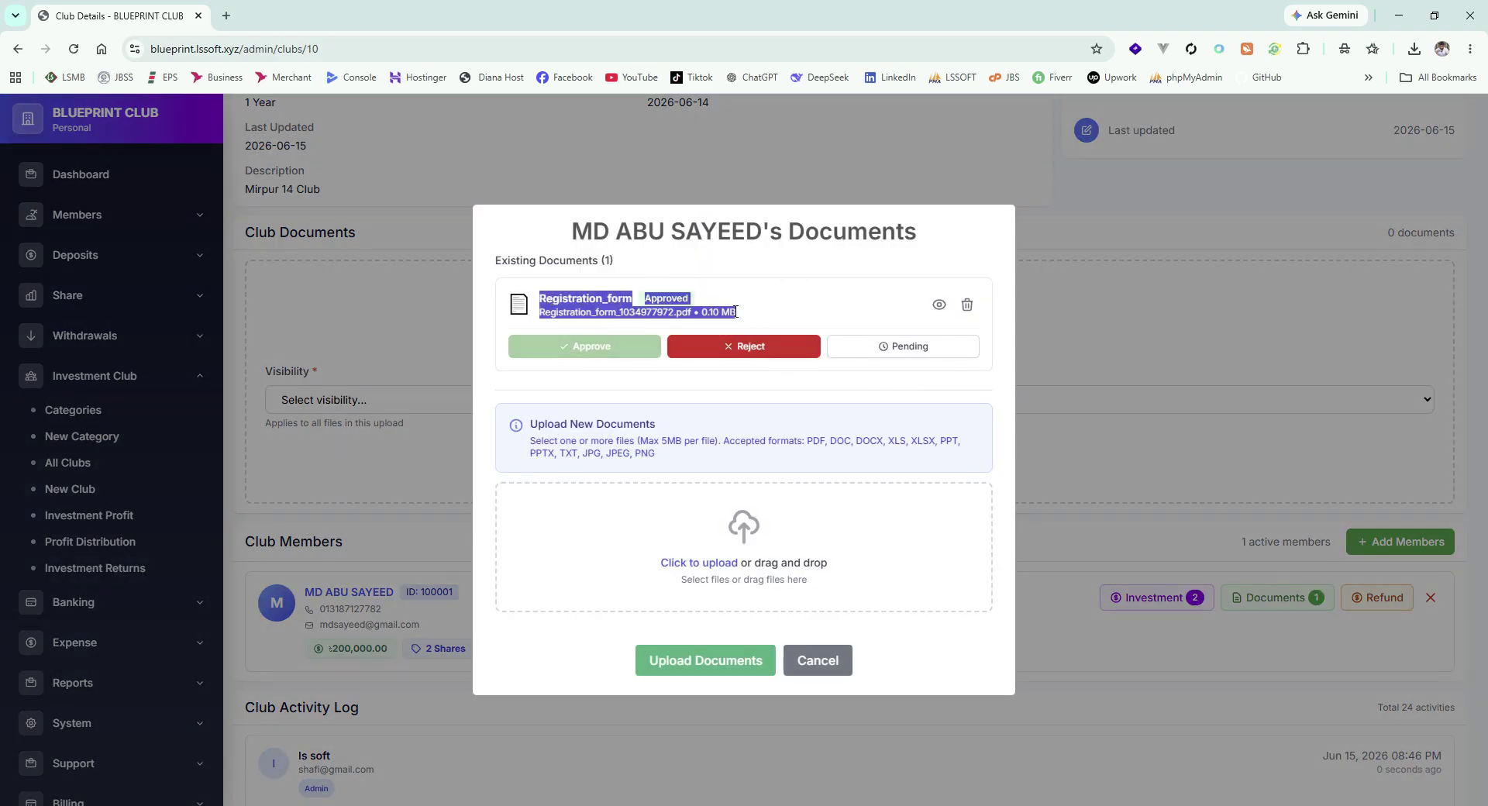
{"action": "left_click", "coordinate": [938, 305]}
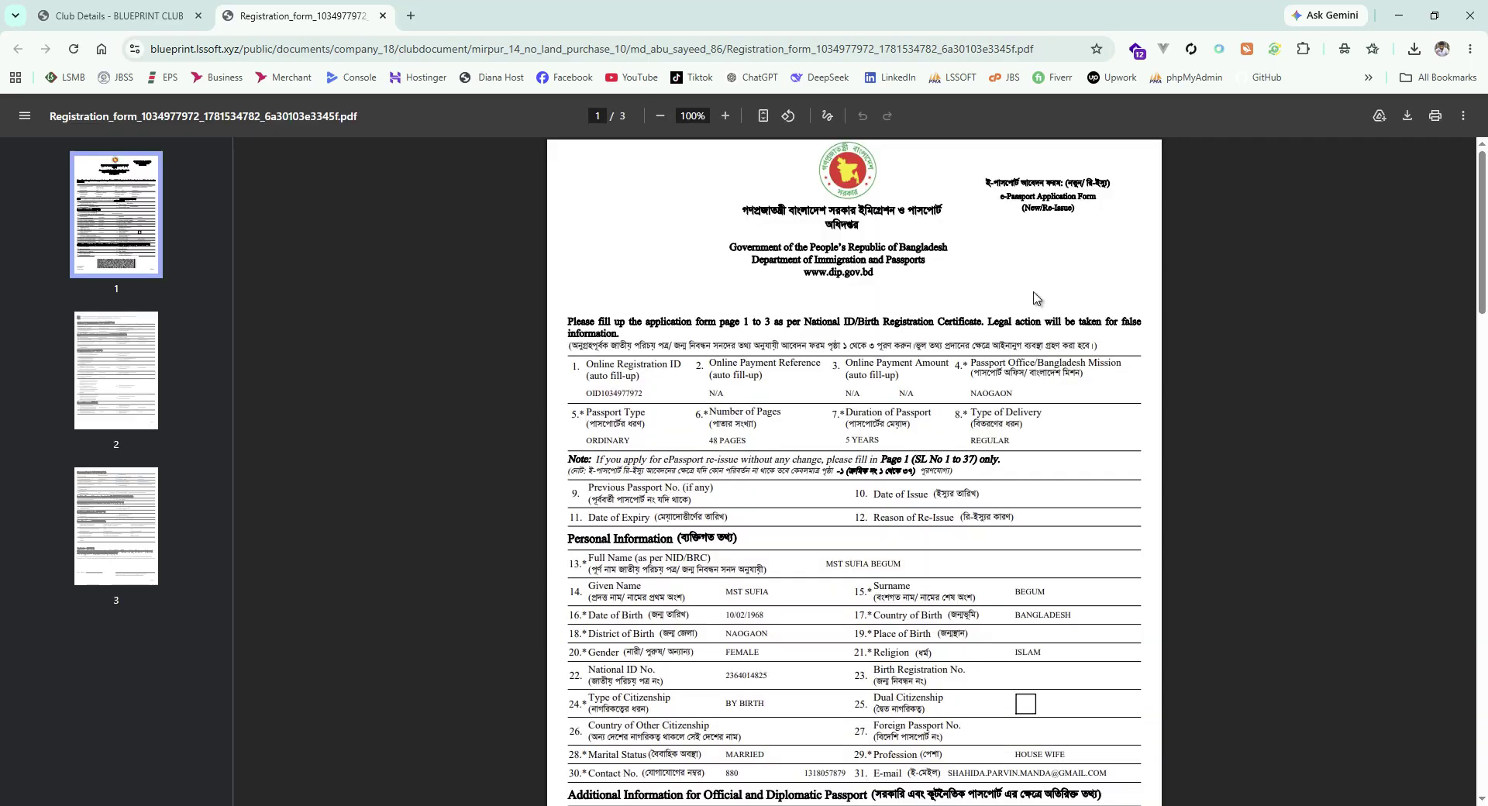
{"action": "scroll", "coordinate": [952, 346], "scroll_direction": "down", "scroll_amount": 15}
{"action": "scroll", "coordinate": [953, 347], "scroll_direction": "up", "scroll_amount": 15}
{"action": "scroll", "coordinate": [563, 169], "scroll_direction": "down", "scroll_amount": 5}
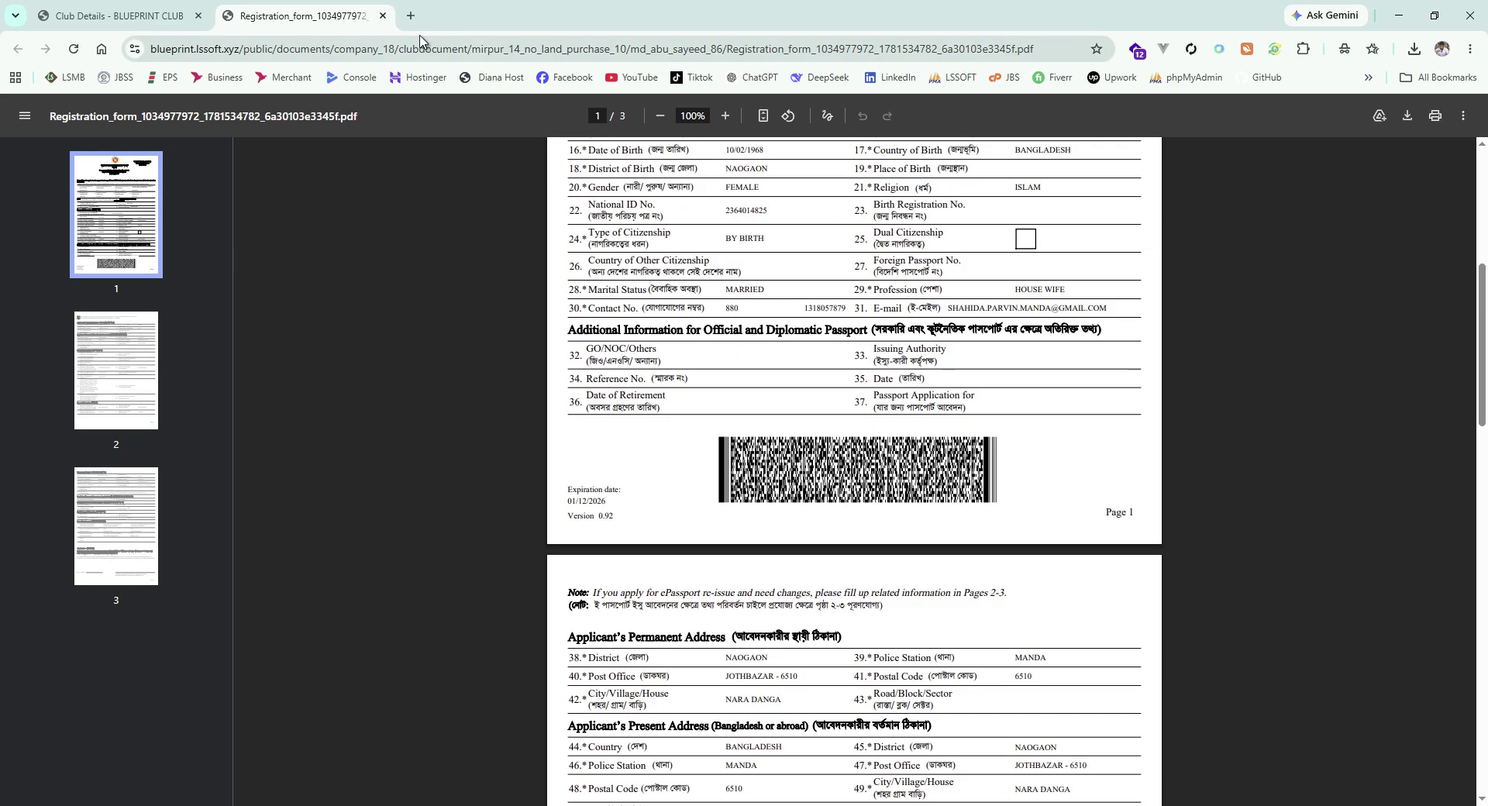
{"action": "left_click", "coordinate": [383, 16]}
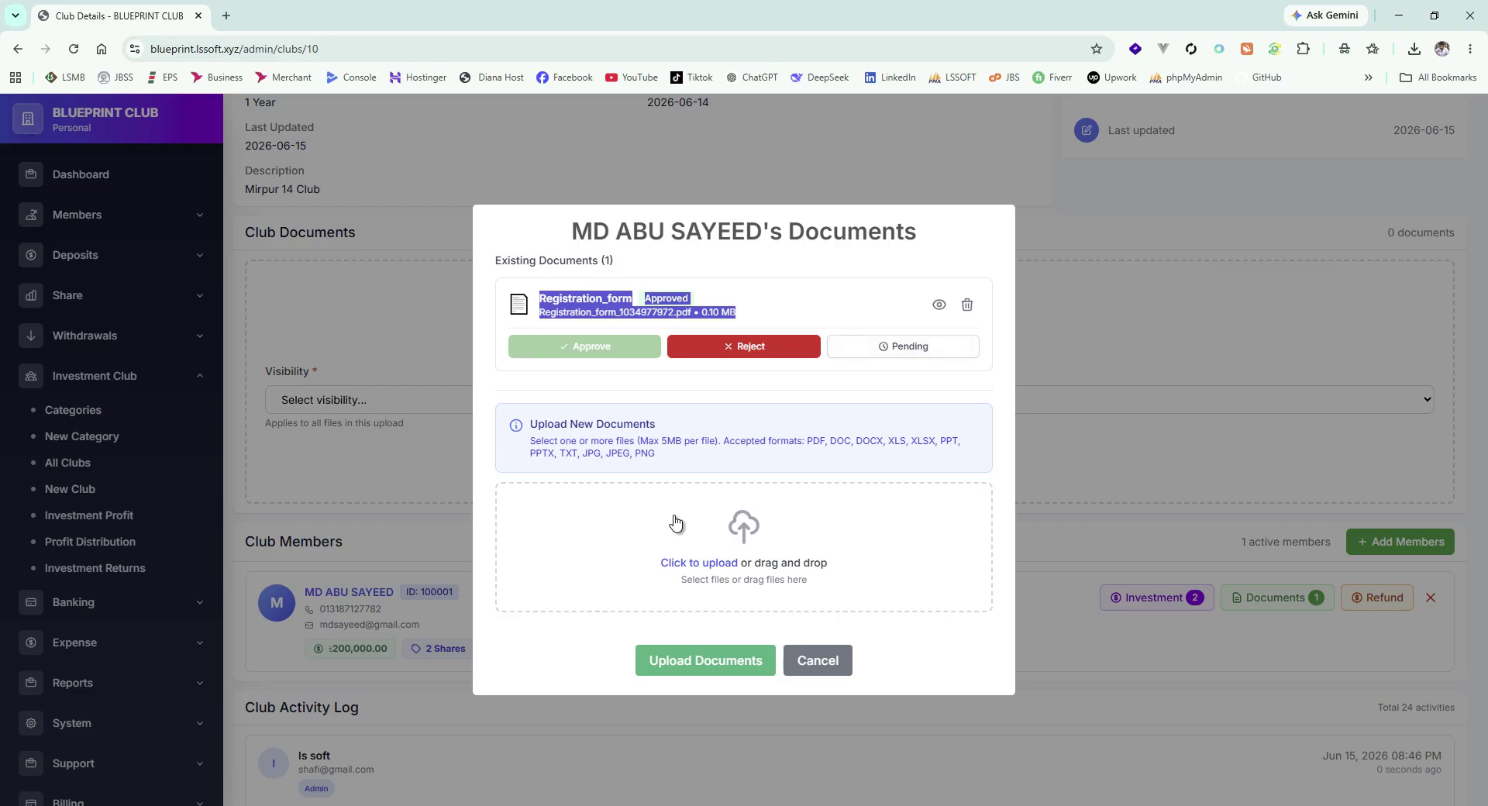
{"action": "left_click", "coordinate": [818, 660]}
Attach the E-Passport Online Registration Portal PDF from Downloads to the club documents with visibility set to All Members.
{"action": "scroll", "coordinate": [1178, 457], "scroll_direction": "up", "scroll_amount": 4}
{"action": "scroll", "coordinate": [1162, 435], "scroll_direction": "up", "scroll_amount": 2}
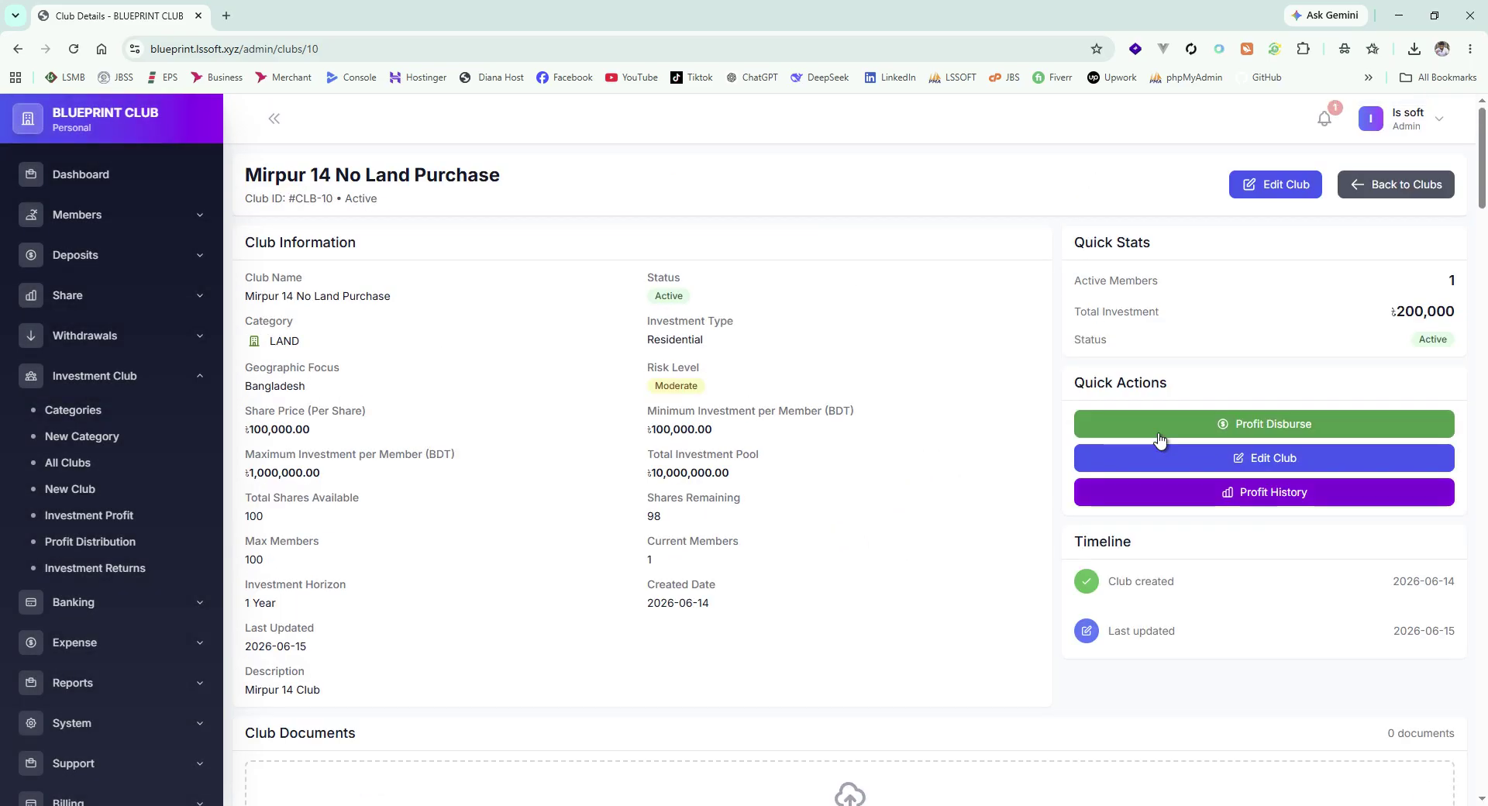
{"action": "scroll", "coordinate": [1158, 438], "scroll_direction": "down", "scroll_amount": 3}
{"action": "scroll", "coordinate": [1167, 442], "scroll_direction": "down", "scroll_amount": 3}
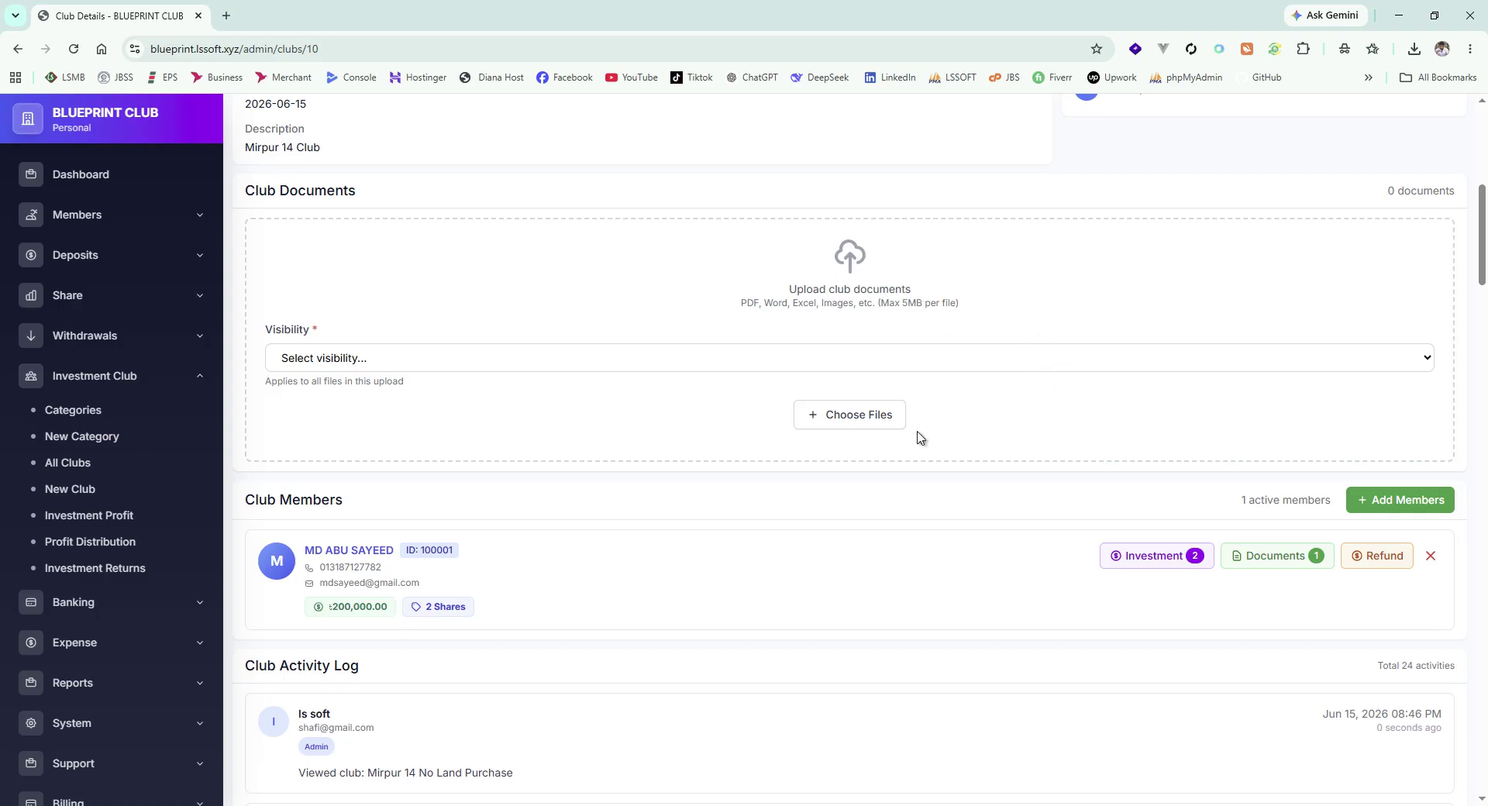
{"action": "left_click", "coordinate": [858, 411]}
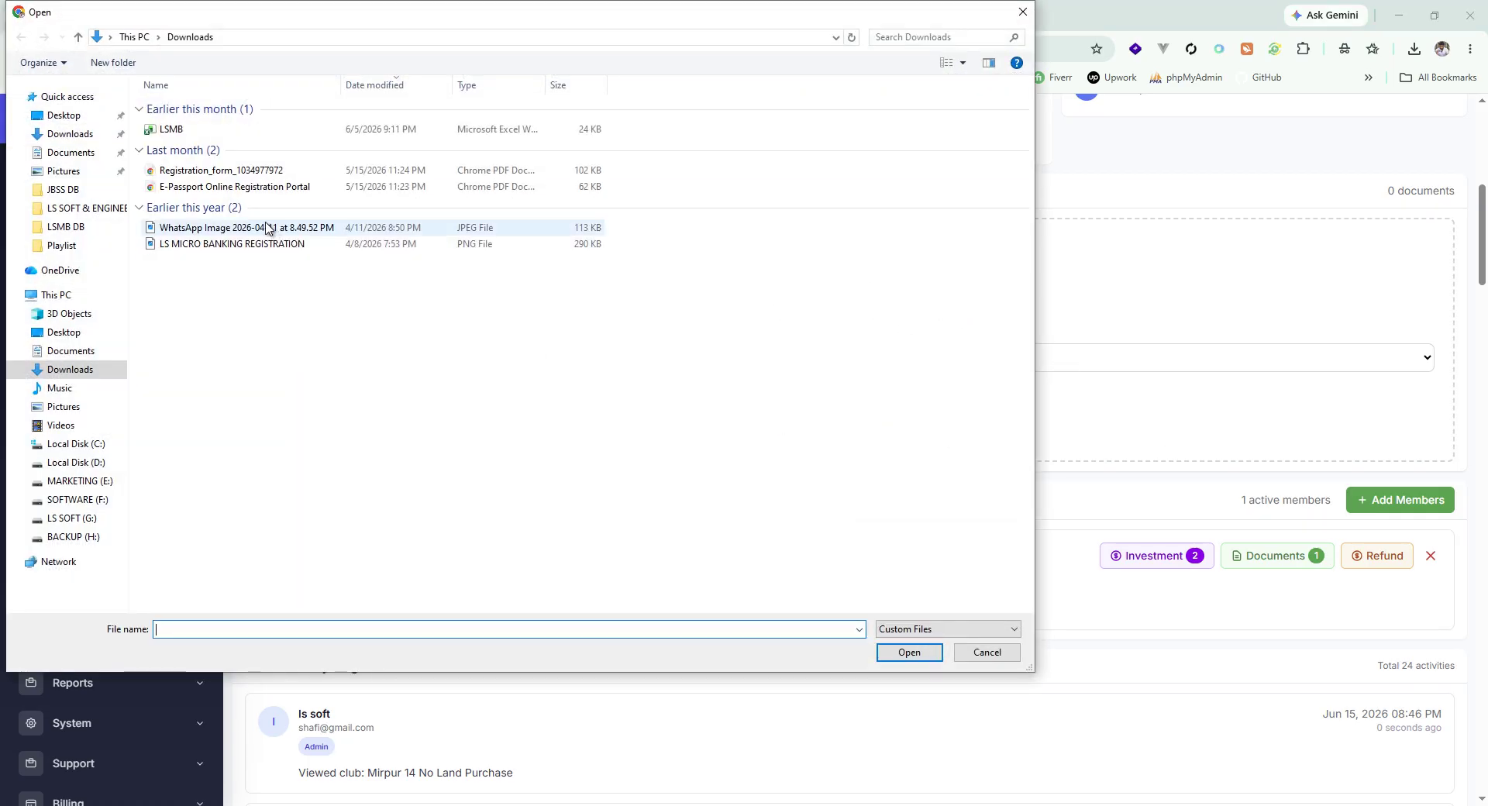
{"action": "left_click", "coordinate": [319, 188]}
{"action": "left_click", "coordinate": [903, 652]}
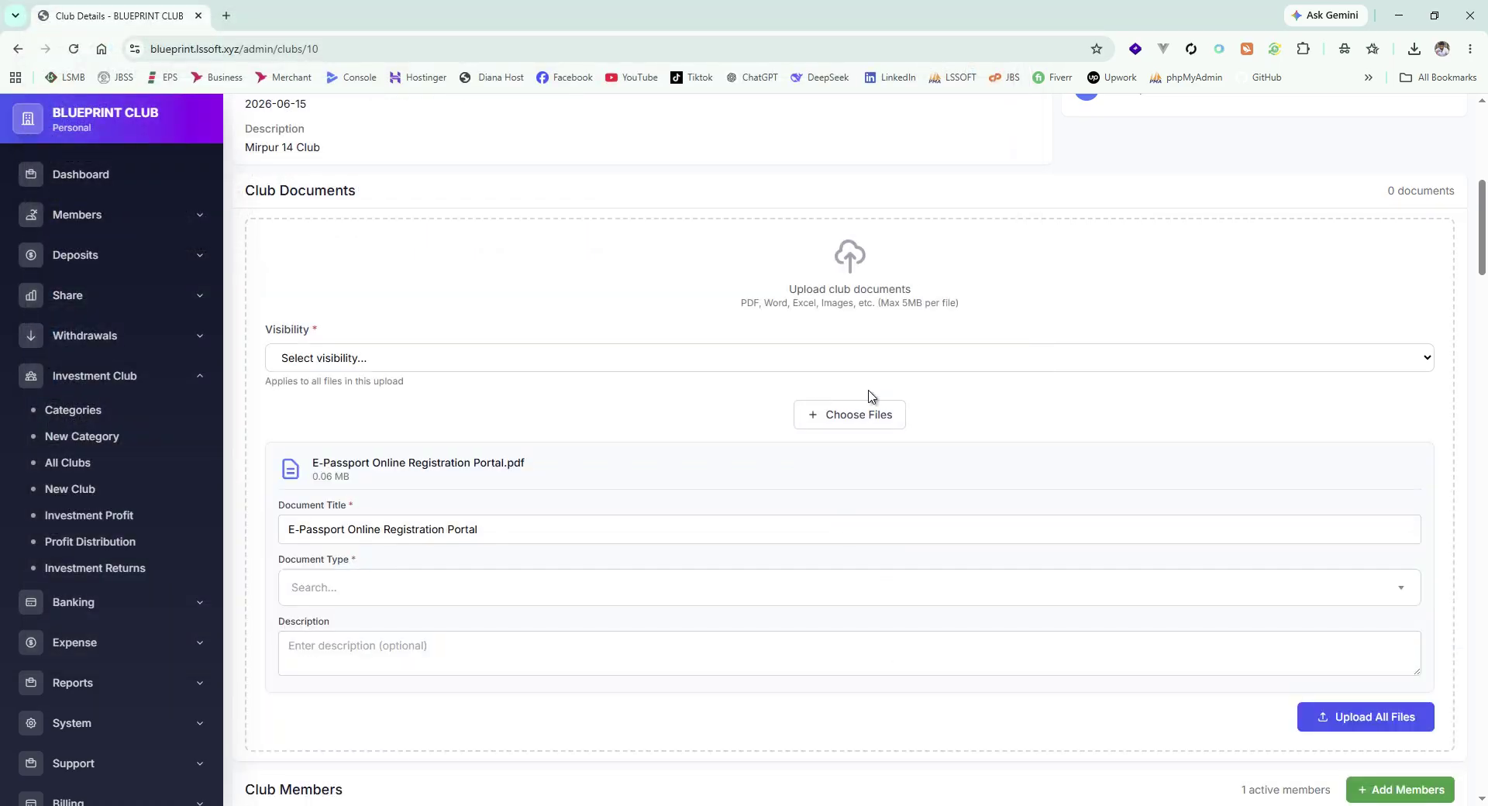
{"action": "left_click", "coordinate": [843, 356]}
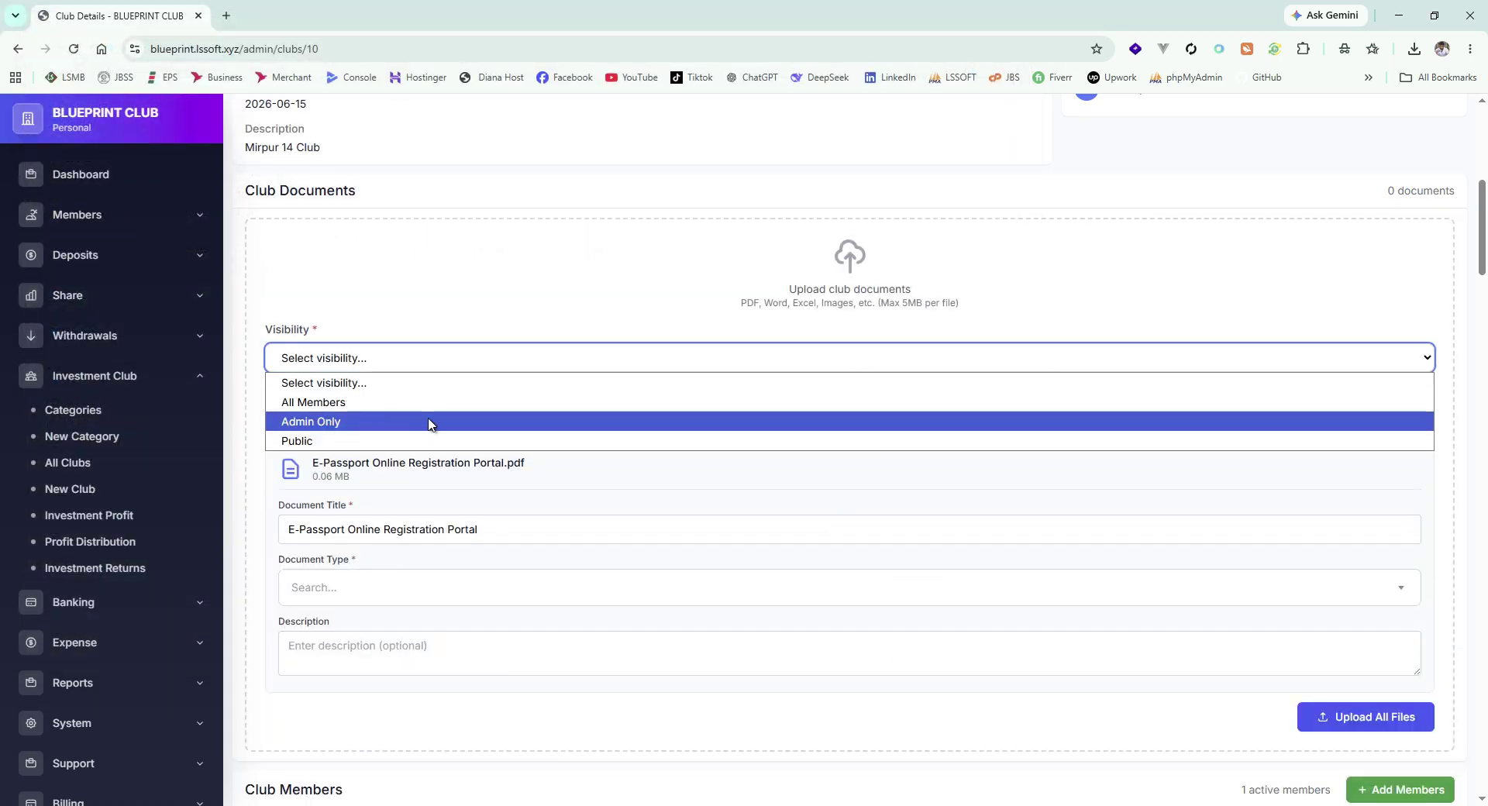
{"action": "left_click", "coordinate": [346, 403]}
Examine the club page's information, quick actions, members list and pending document upload form.
{"action": "scroll", "coordinate": [696, 399], "scroll_direction": "down", "scroll_amount": 6}
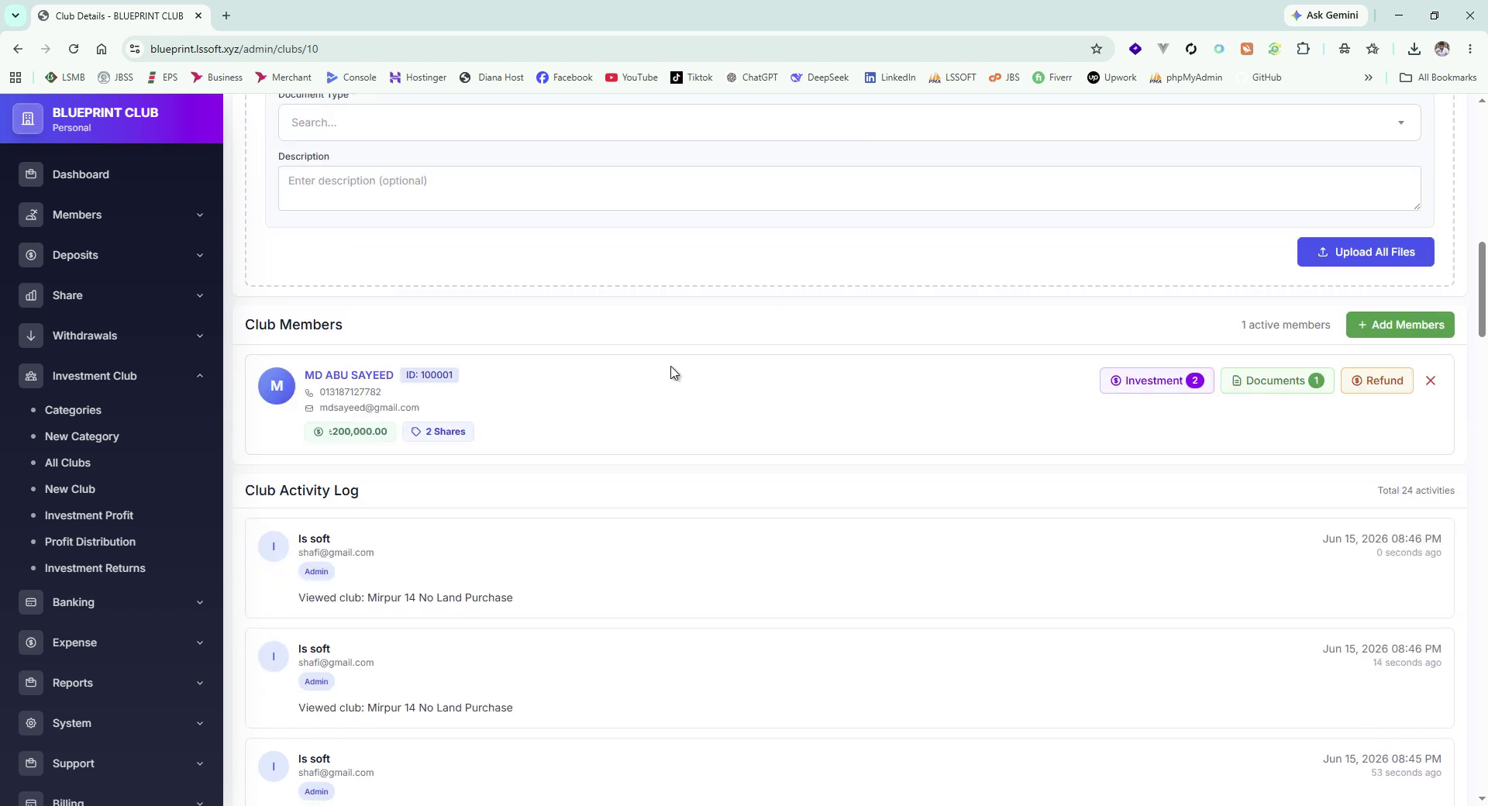
{"action": "scroll", "coordinate": [674, 325], "scroll_direction": "up", "scroll_amount": 4}
{"action": "scroll", "coordinate": [700, 520], "scroll_direction": "up", "scroll_amount": 3}
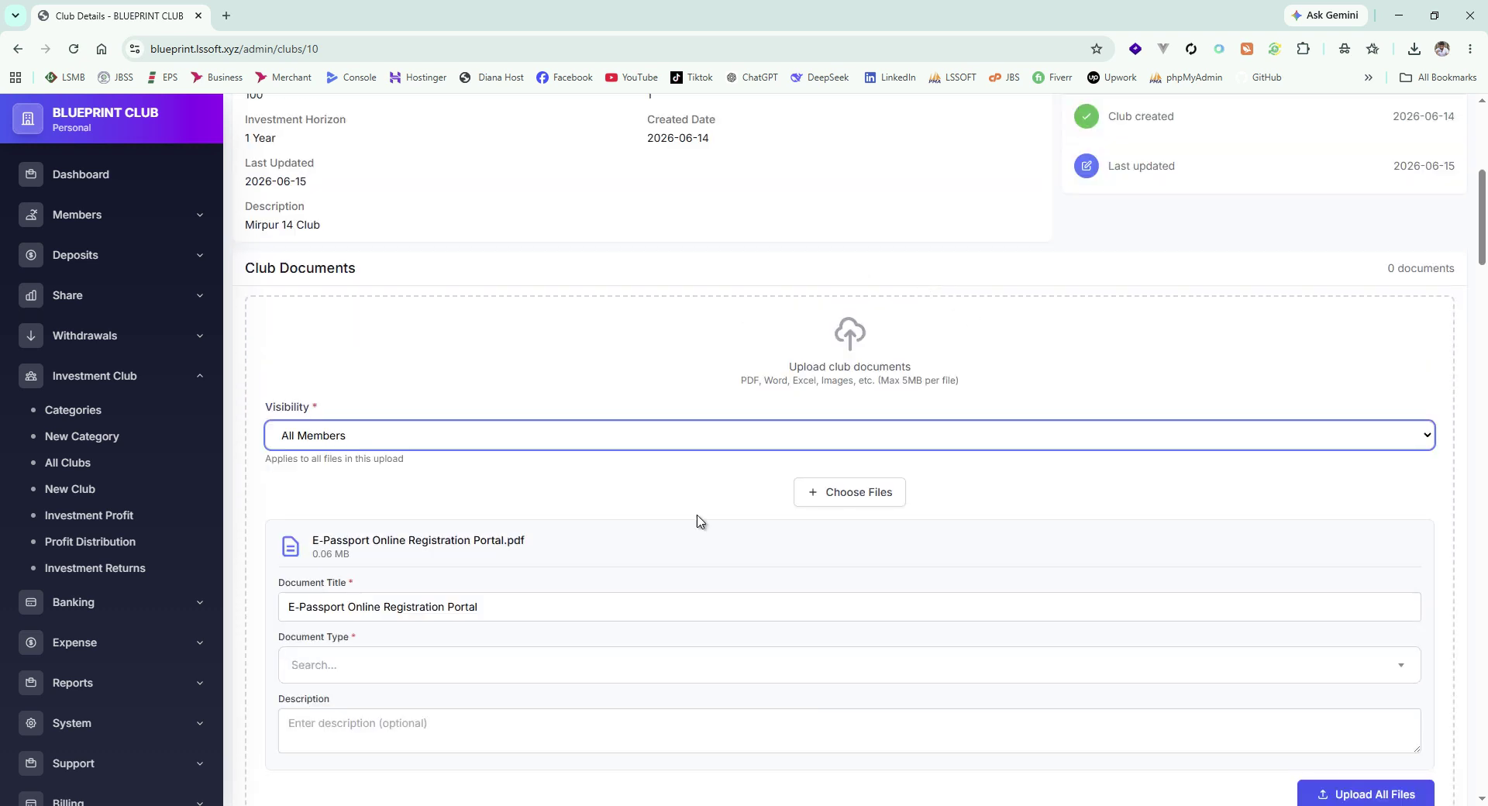
{"action": "left_click", "coordinate": [1015, 488]}
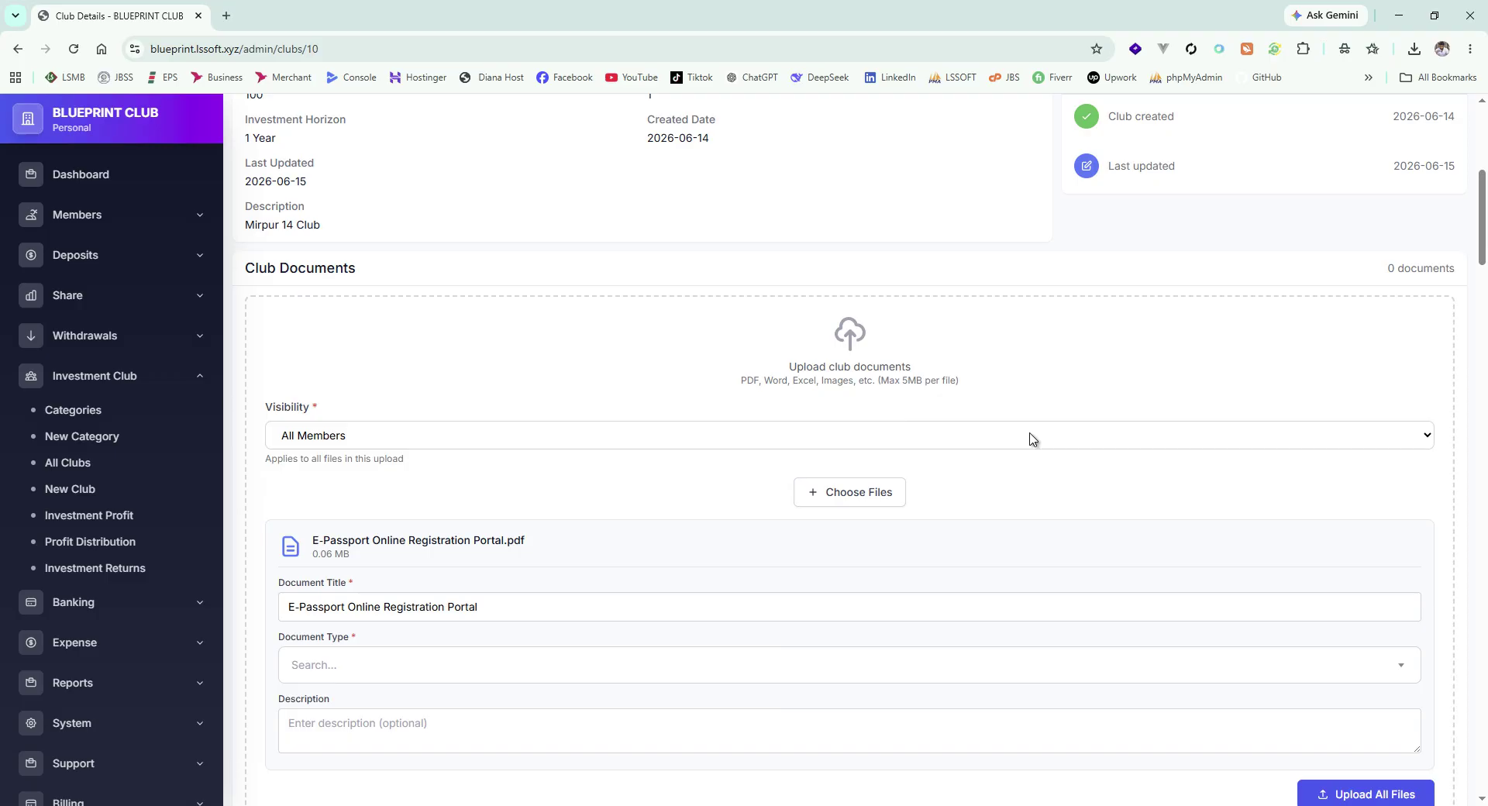
{"action": "scroll", "coordinate": [500, 441], "scroll_direction": "up", "scroll_amount": 4}
{"action": "scroll", "coordinate": [542, 434], "scroll_direction": "up", "scroll_amount": 1}
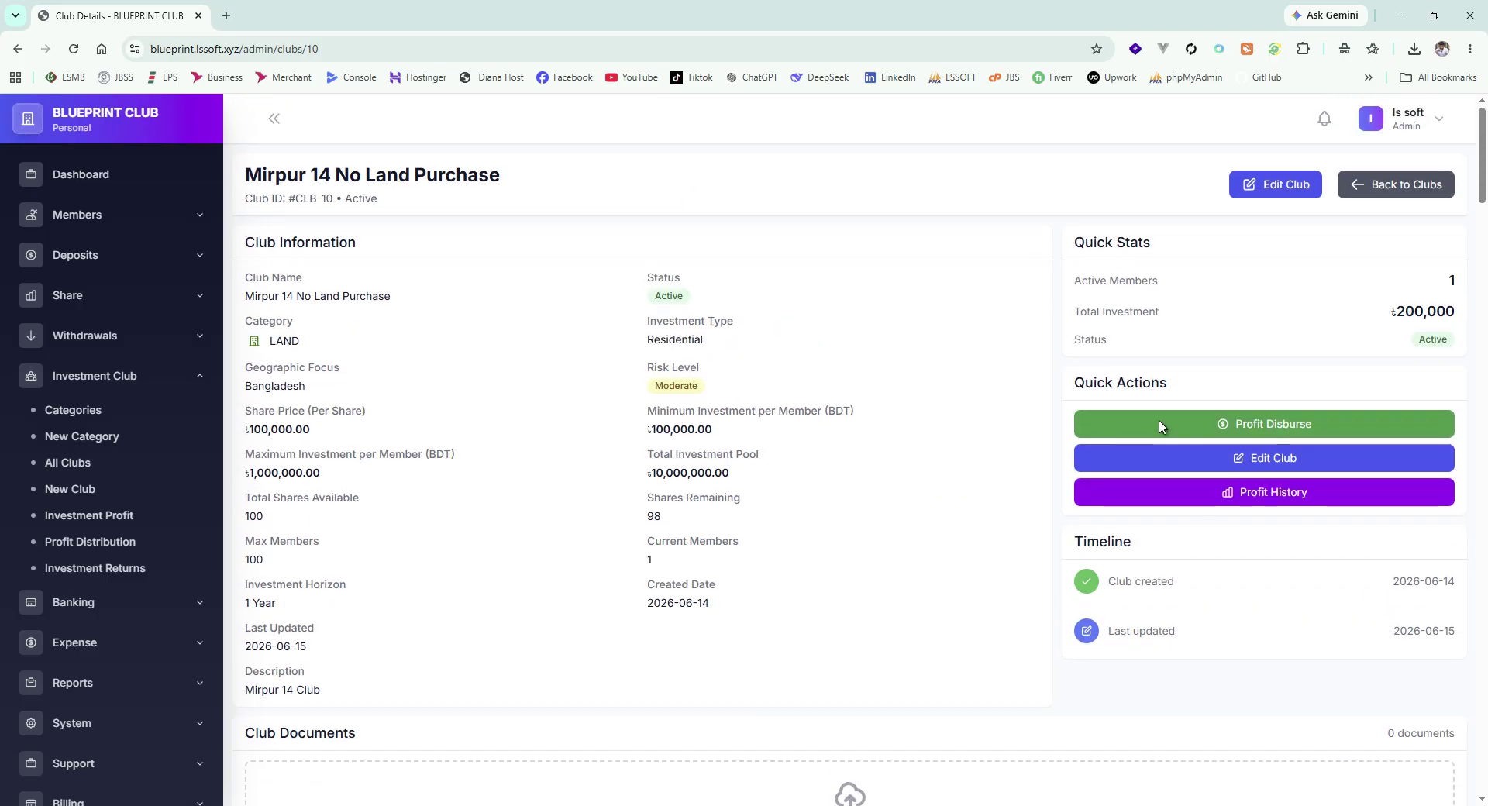
{"action": "scroll", "coordinate": [723, 485], "scroll_direction": "down", "scroll_amount": 1}
{"action": "scroll", "coordinate": [761, 475], "scroll_direction": "down", "scroll_amount": 6}
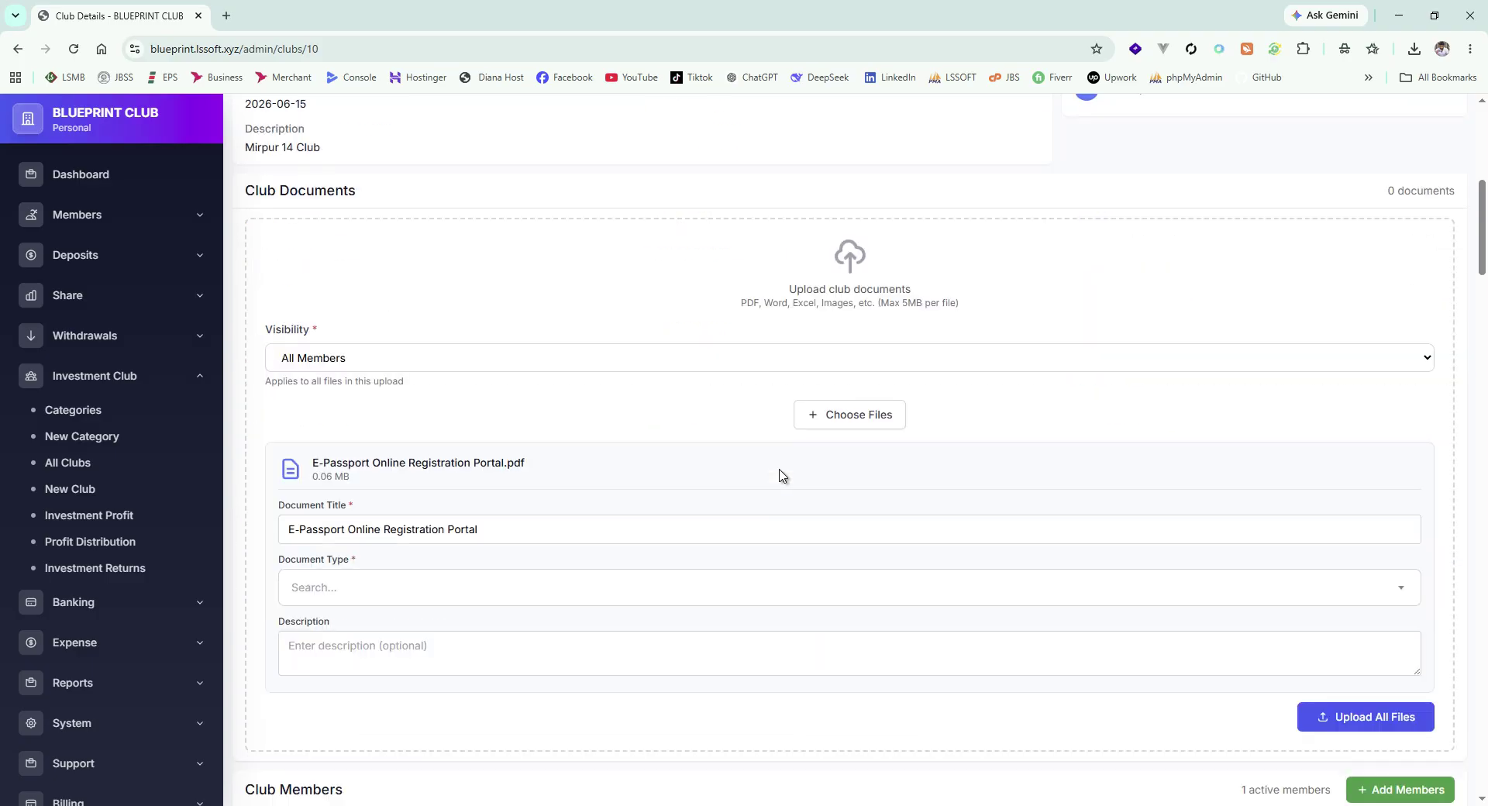
{"action": "scroll", "coordinate": [499, 315], "scroll_direction": "up", "scroll_amount": 4}
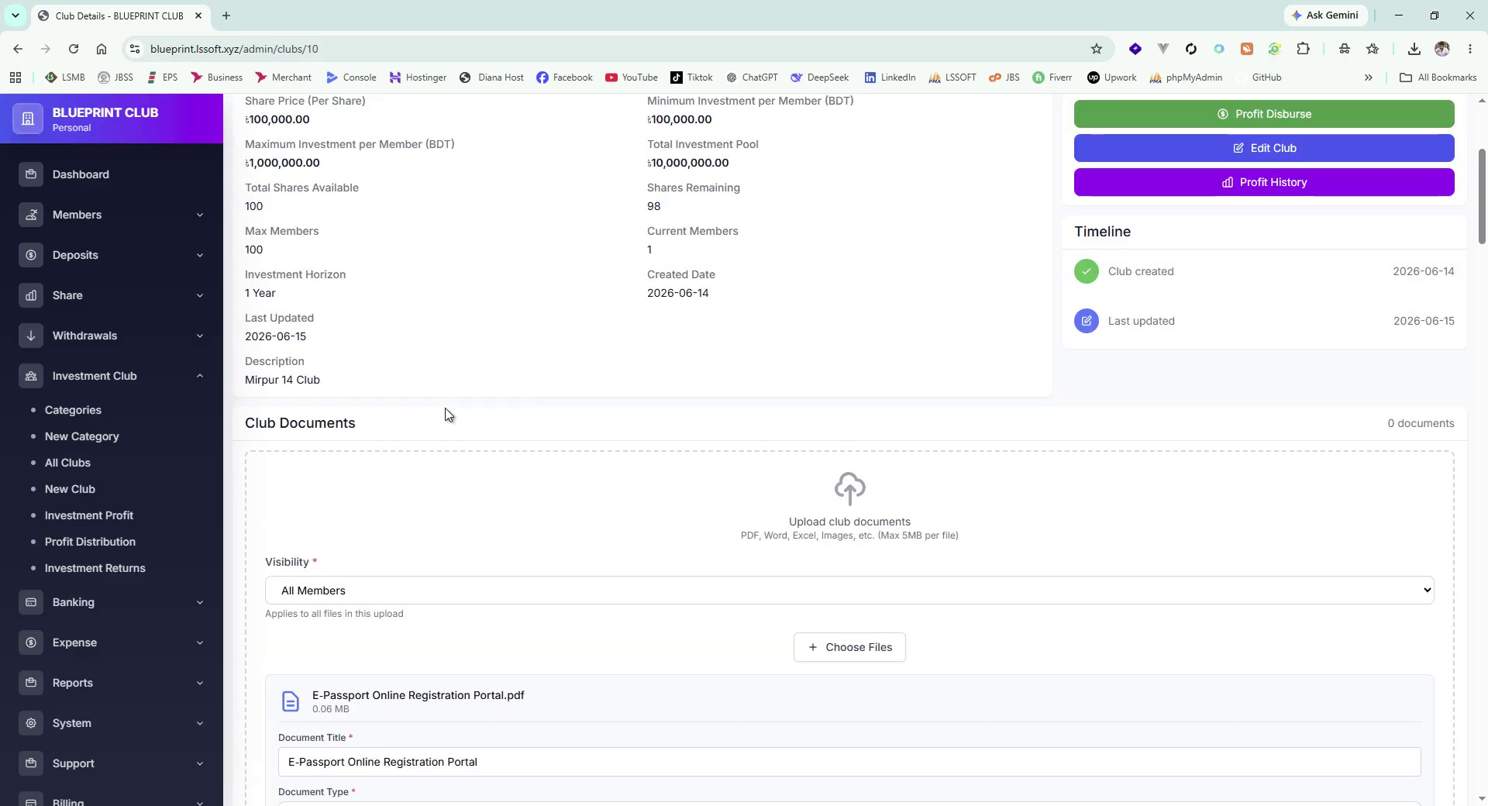
{"action": "scroll", "coordinate": [577, 473], "scroll_direction": "up", "scroll_amount": 3}
{"action": "scroll", "coordinate": [783, 487], "scroll_direction": "up", "scroll_amount": 1}
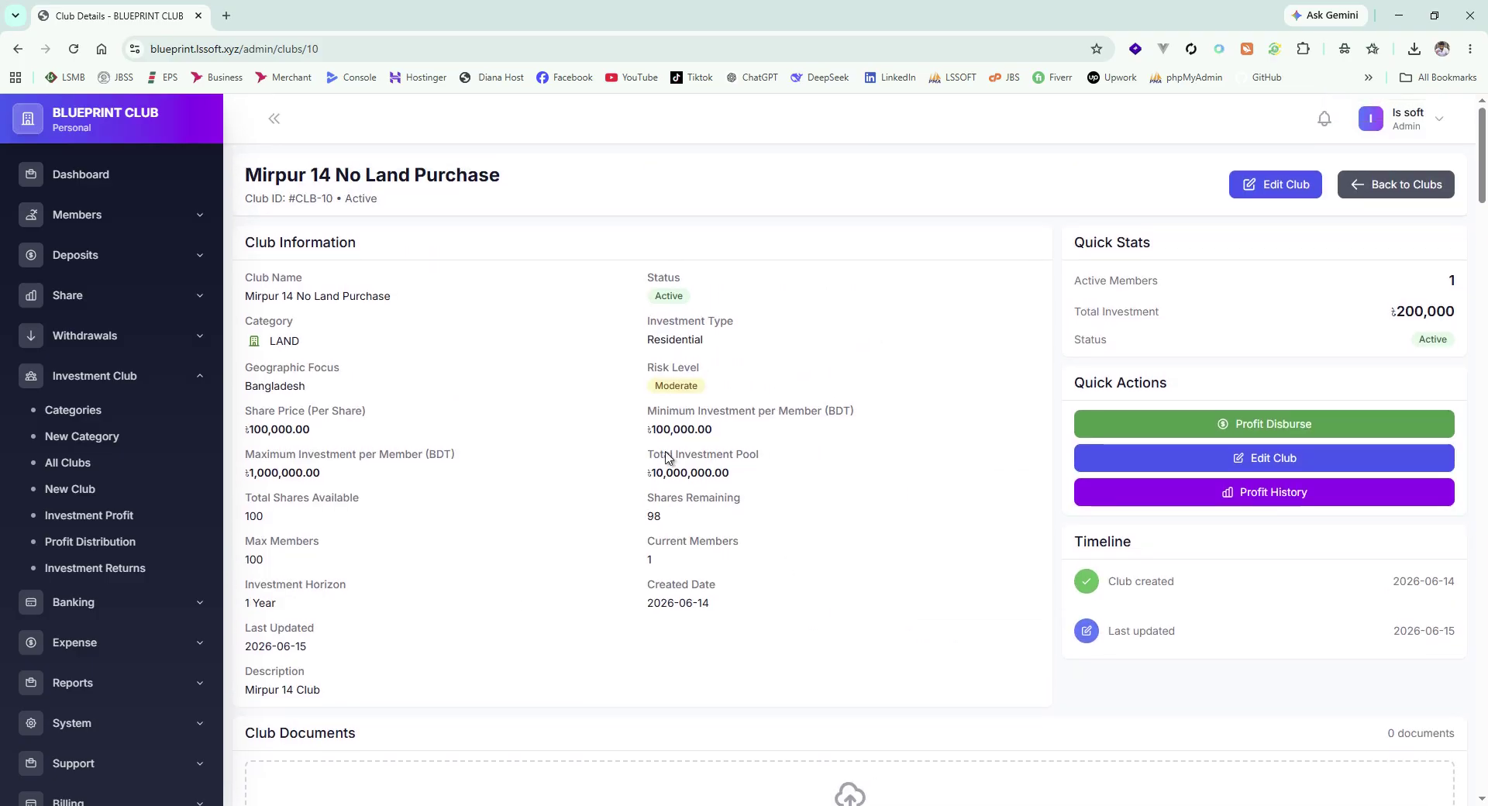
{"action": "scroll", "coordinate": [892, 457], "scroll_direction": "down", "scroll_amount": 5}
{"action": "scroll", "coordinate": [900, 450], "scroll_direction": "down", "scroll_amount": 4}
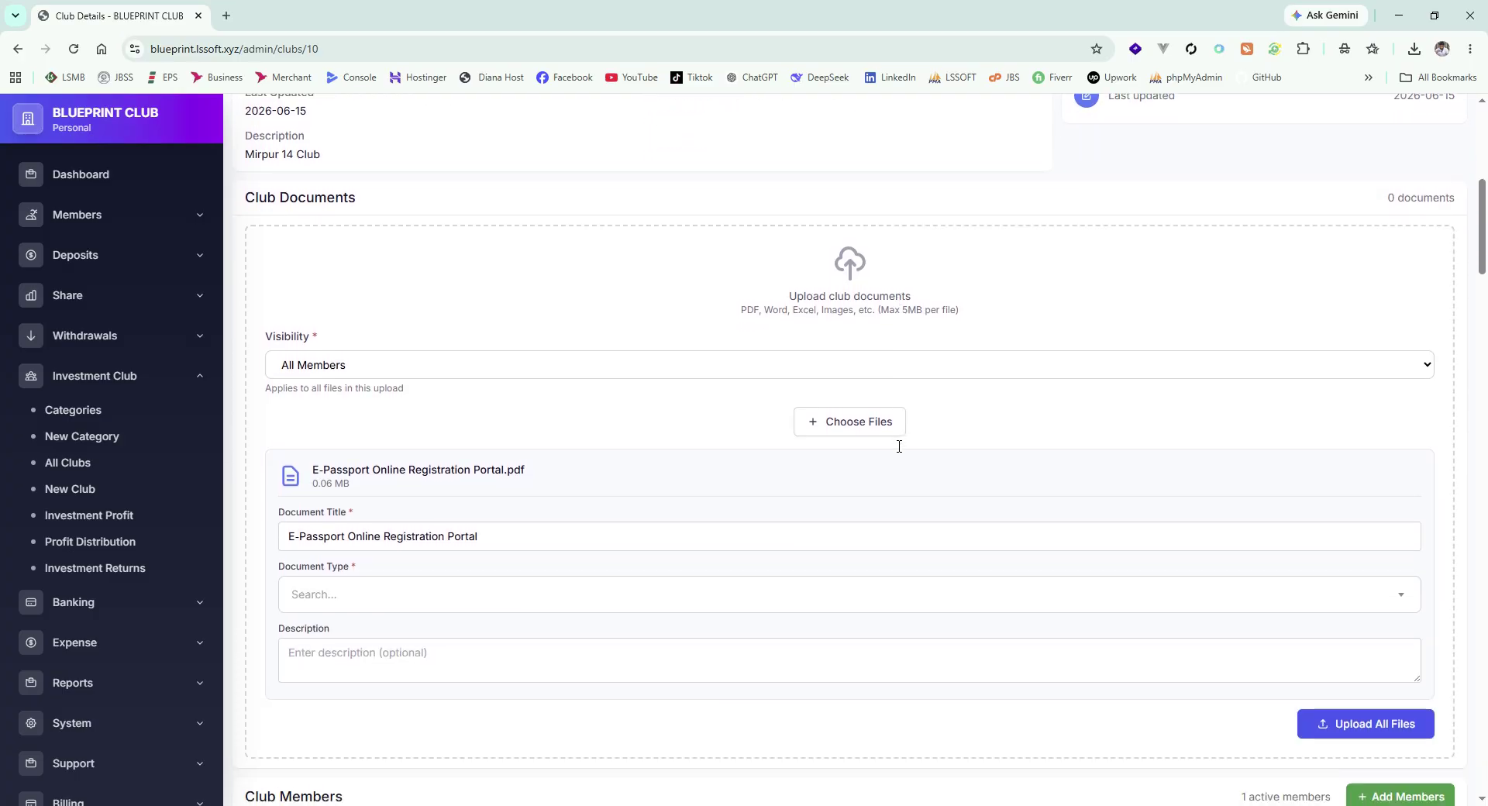
Set the club document's type to Product Catalog and enter the description "product Catelog".
{"action": "left_click", "coordinate": [355, 440]}
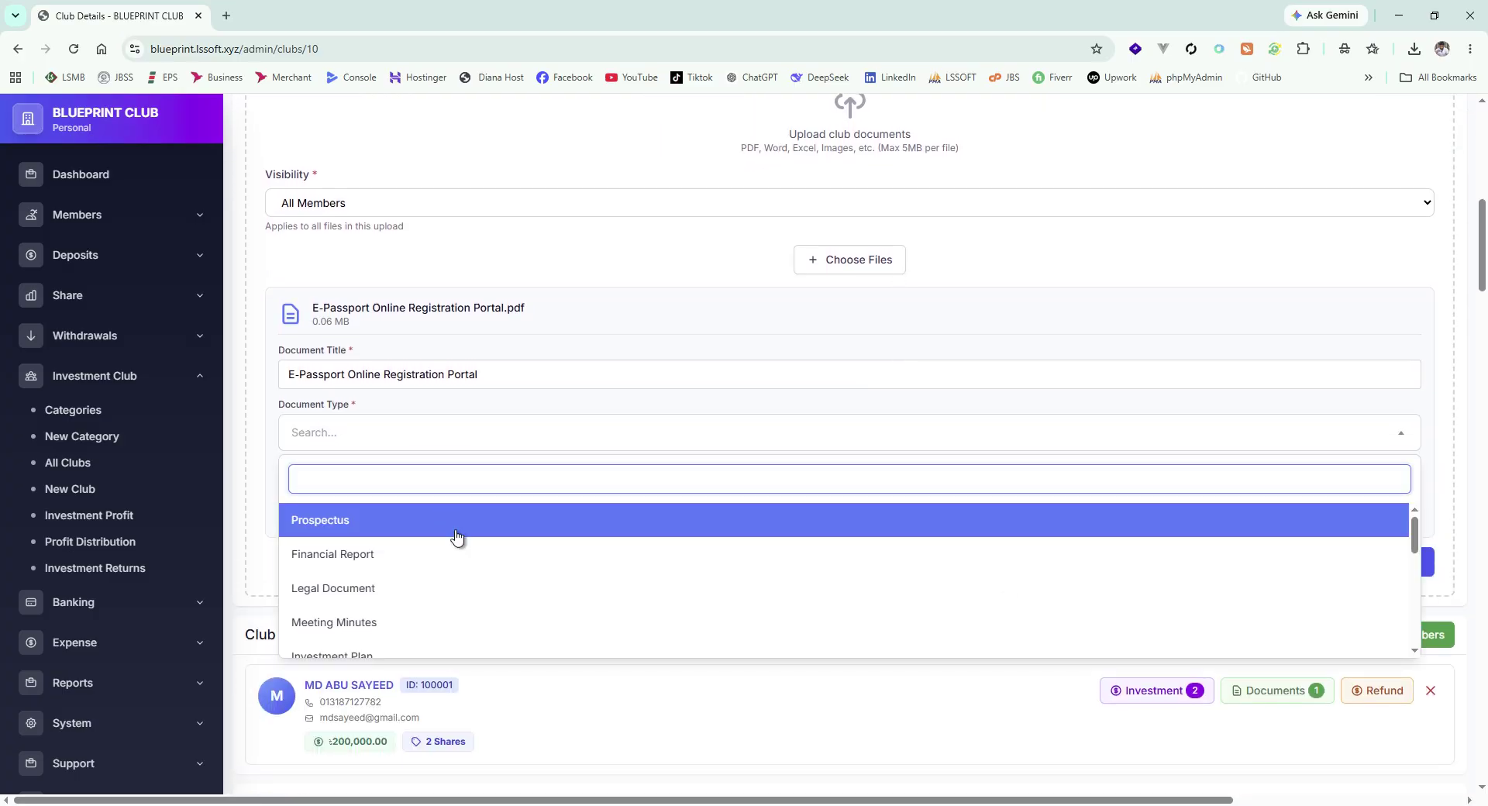
{"action": "scroll", "coordinate": [455, 538], "scroll_direction": "down", "scroll_amount": 2}
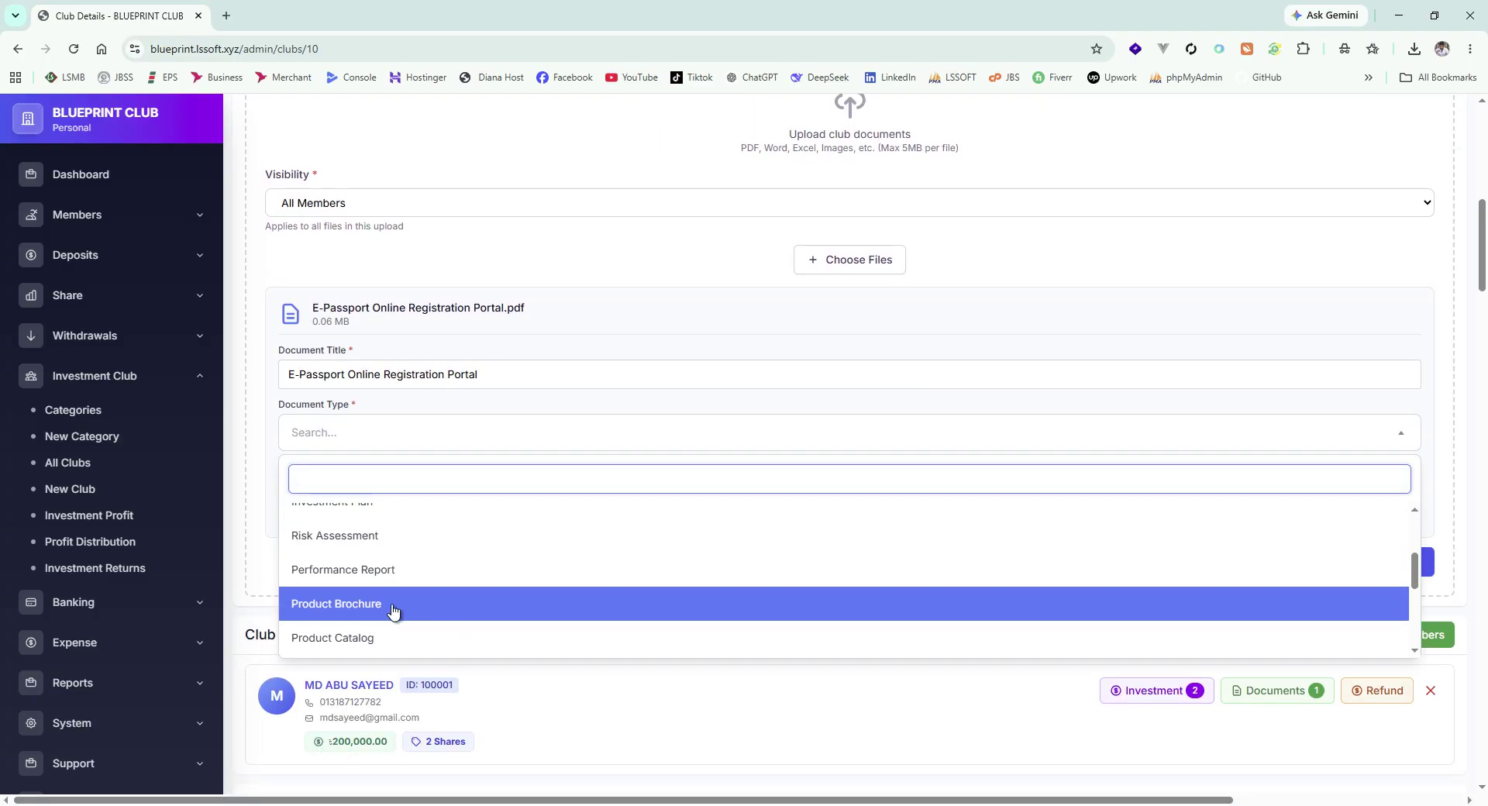
{"action": "left_click", "coordinate": [372, 638]}
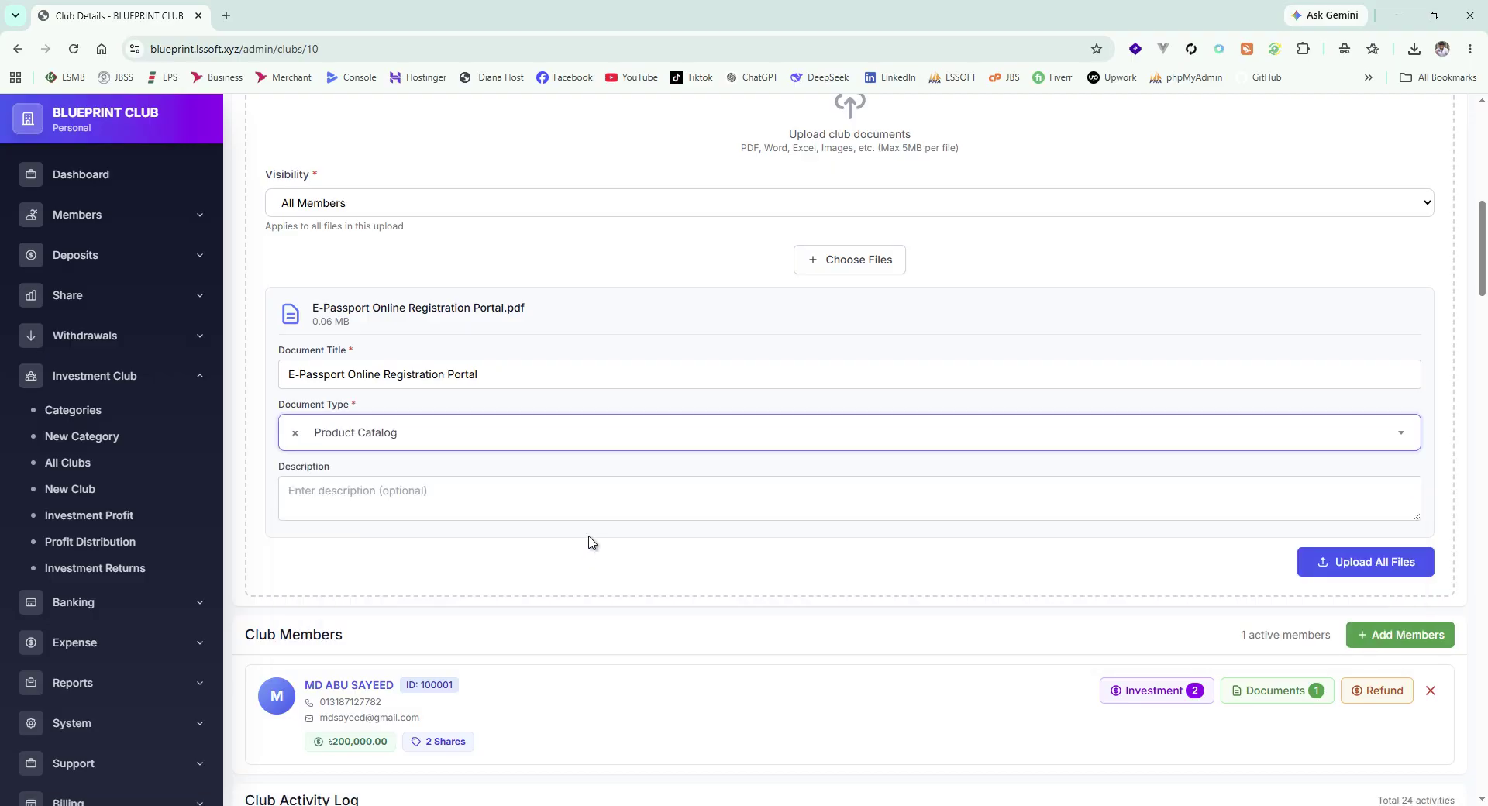
{"action": "left_click", "coordinate": [387, 487]}
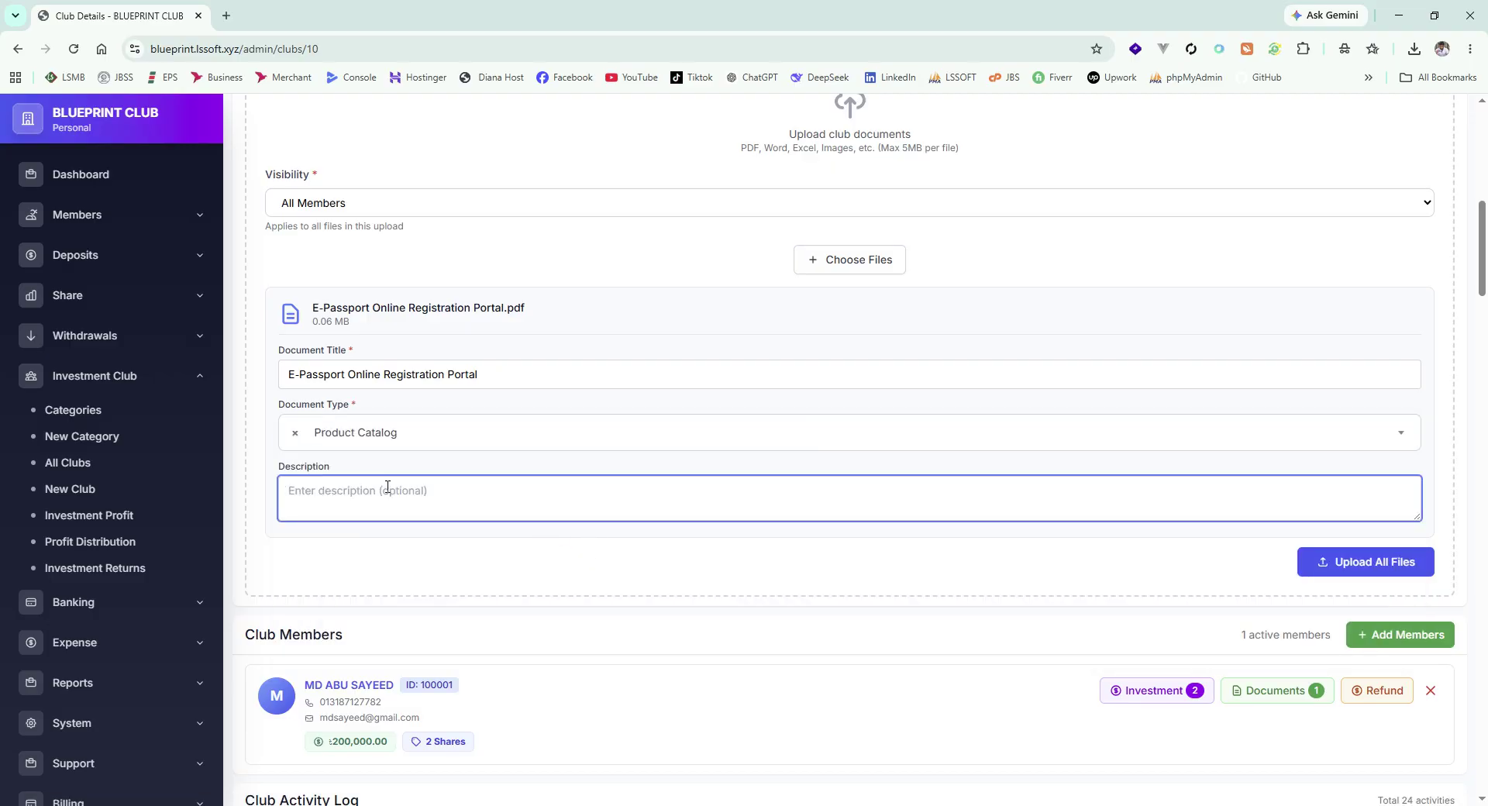
{"action": "type", "text": "product Catelog"}
Replace the document title with "Product Catalog" and correct the description's spelling to "product Catalog".
{"action": "left_click", "coordinate": [531, 377]}
{"action": "left_click_drag", "start_coordinate": [514, 370], "coordinate": [217, 377]}
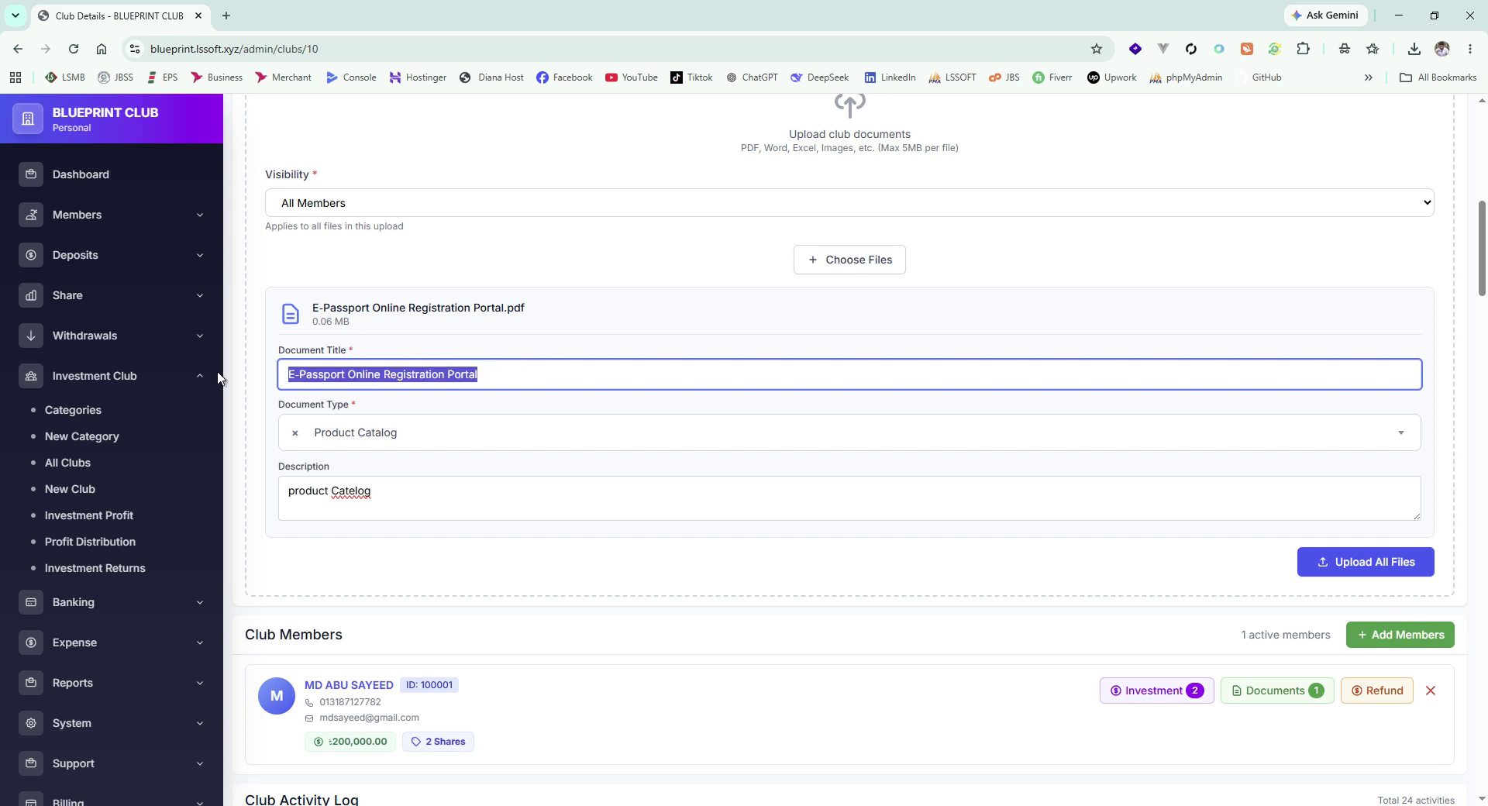
{"action": "type", "text": "Product Catalog"}
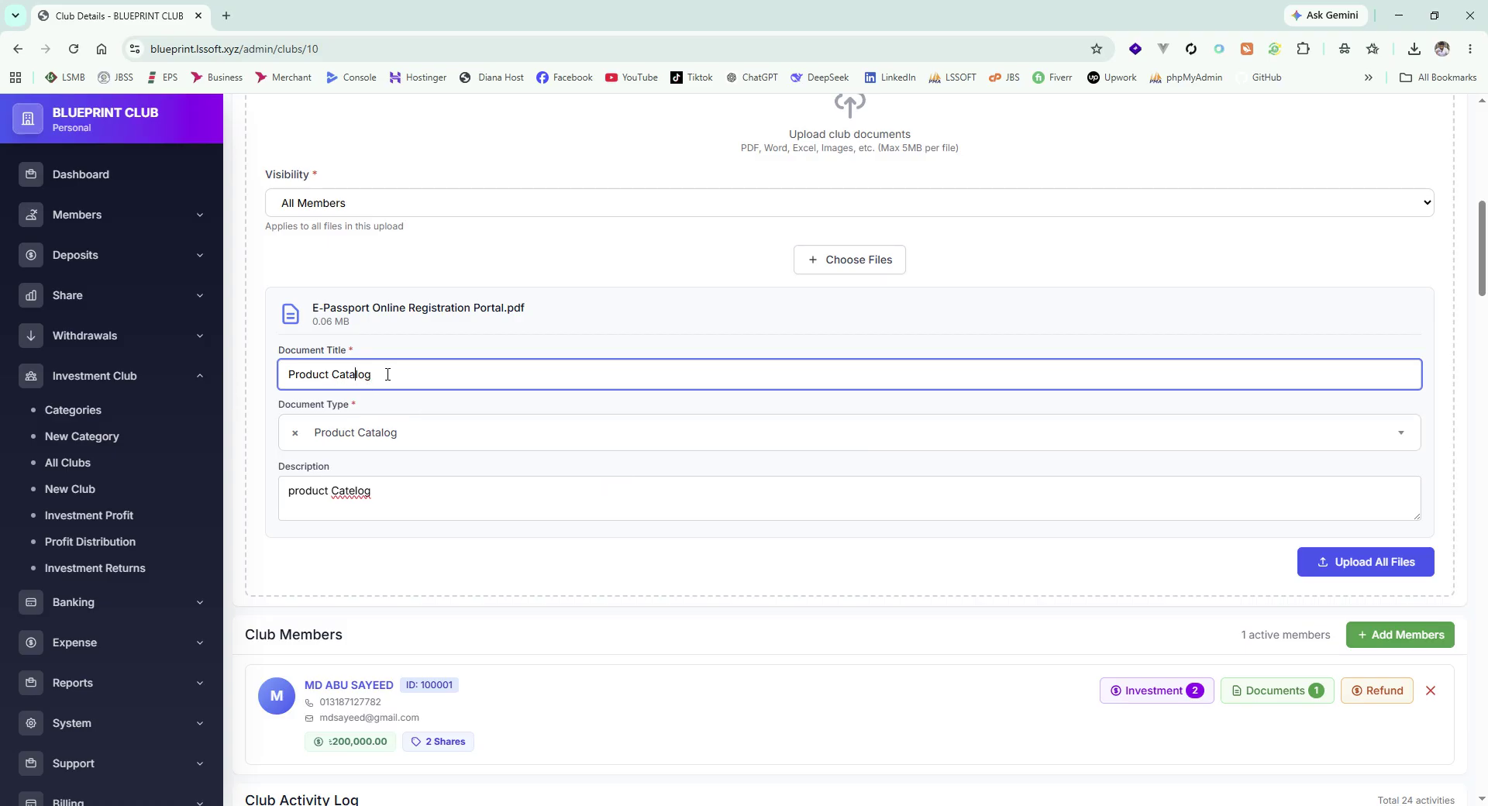
{"action": "left_click", "coordinate": [357, 490]}
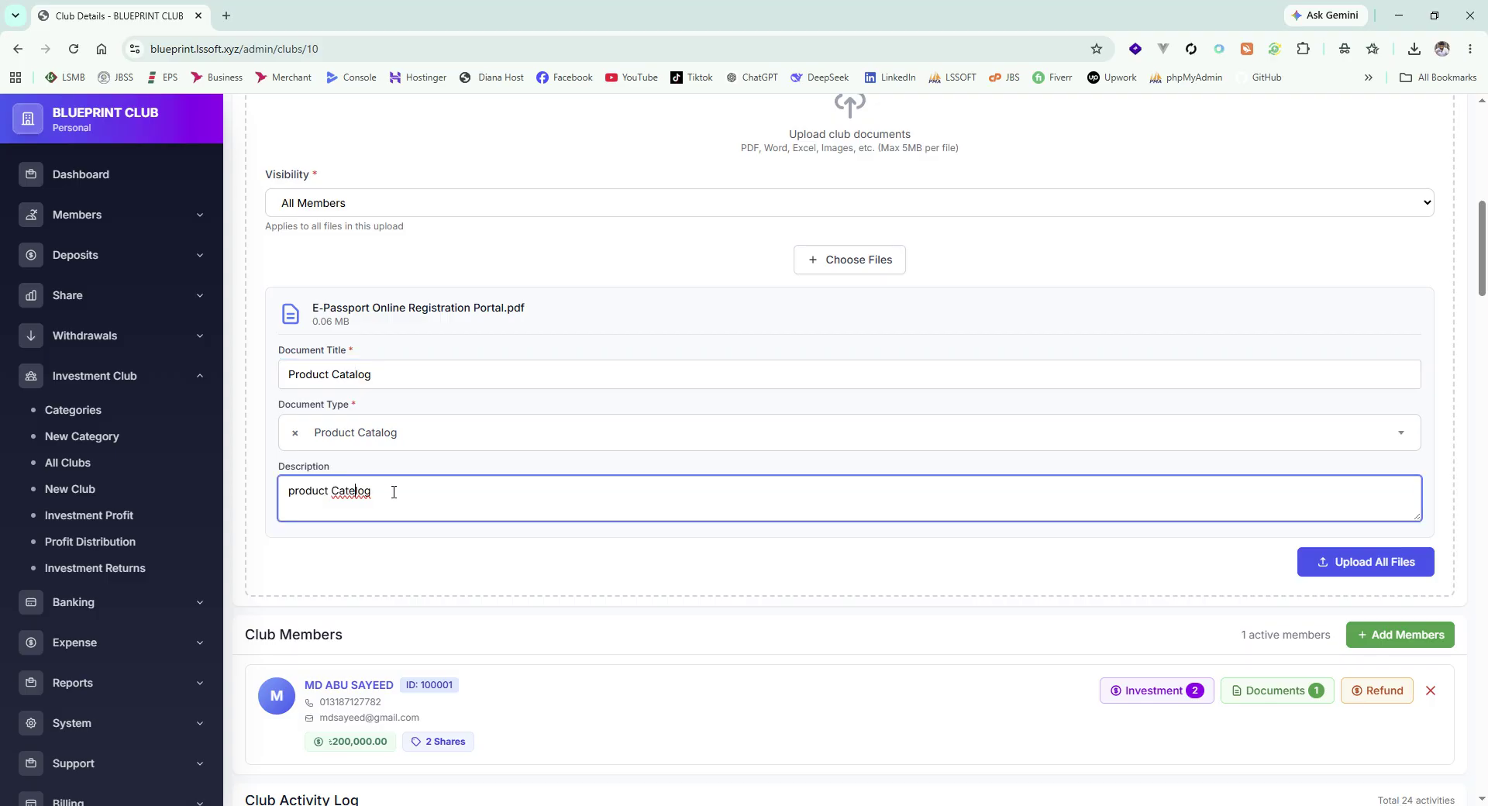
{"action": "key", "text": "BackSpace"}
{"action": "type", "text": "a"}
{"action": "left_click", "coordinate": [687, 586]}
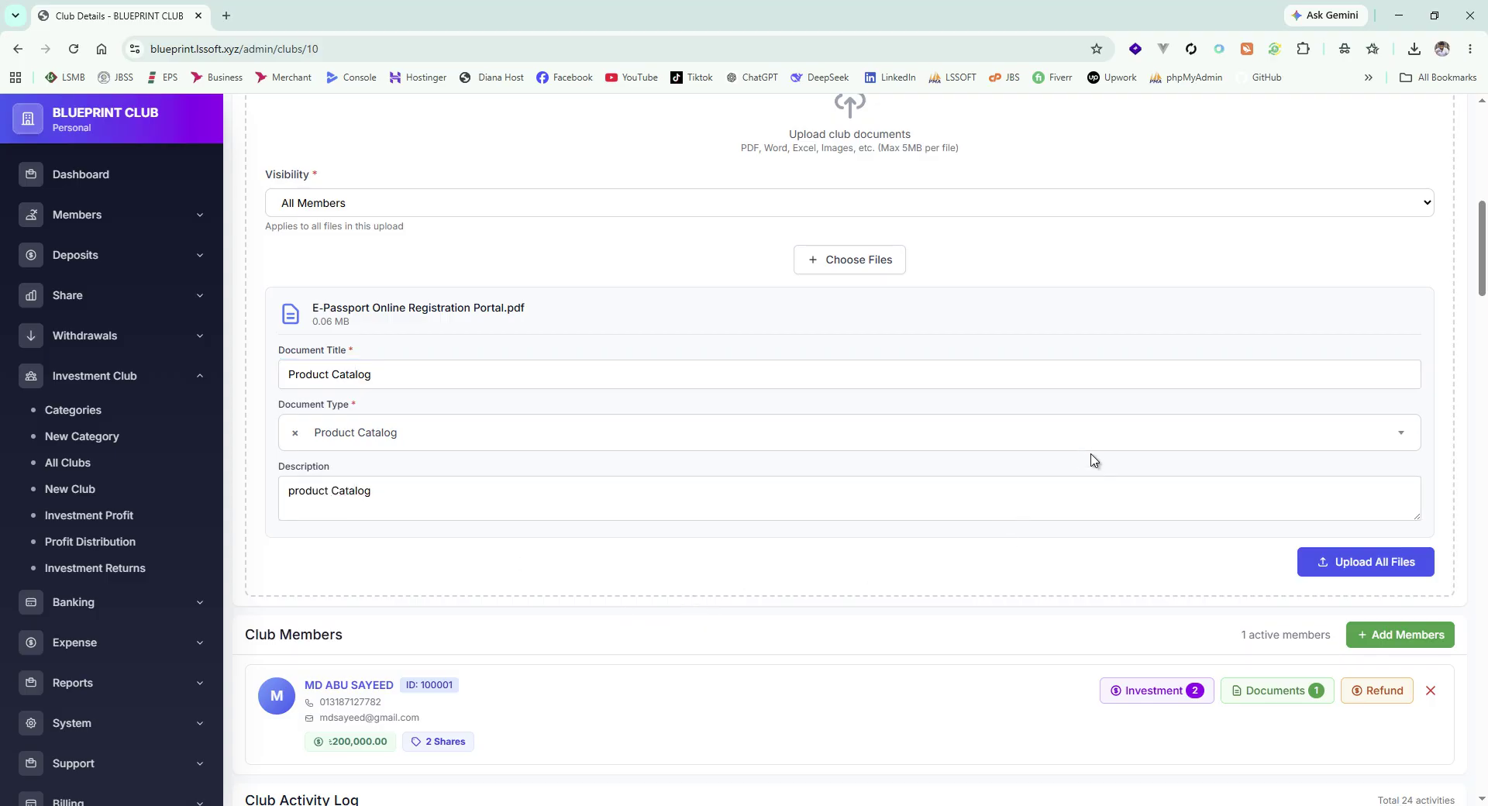
Upload the prepared Product Catalog file to the club documents.
{"action": "scroll", "coordinate": [1091, 460], "scroll_direction": "down", "scroll_amount": 2}
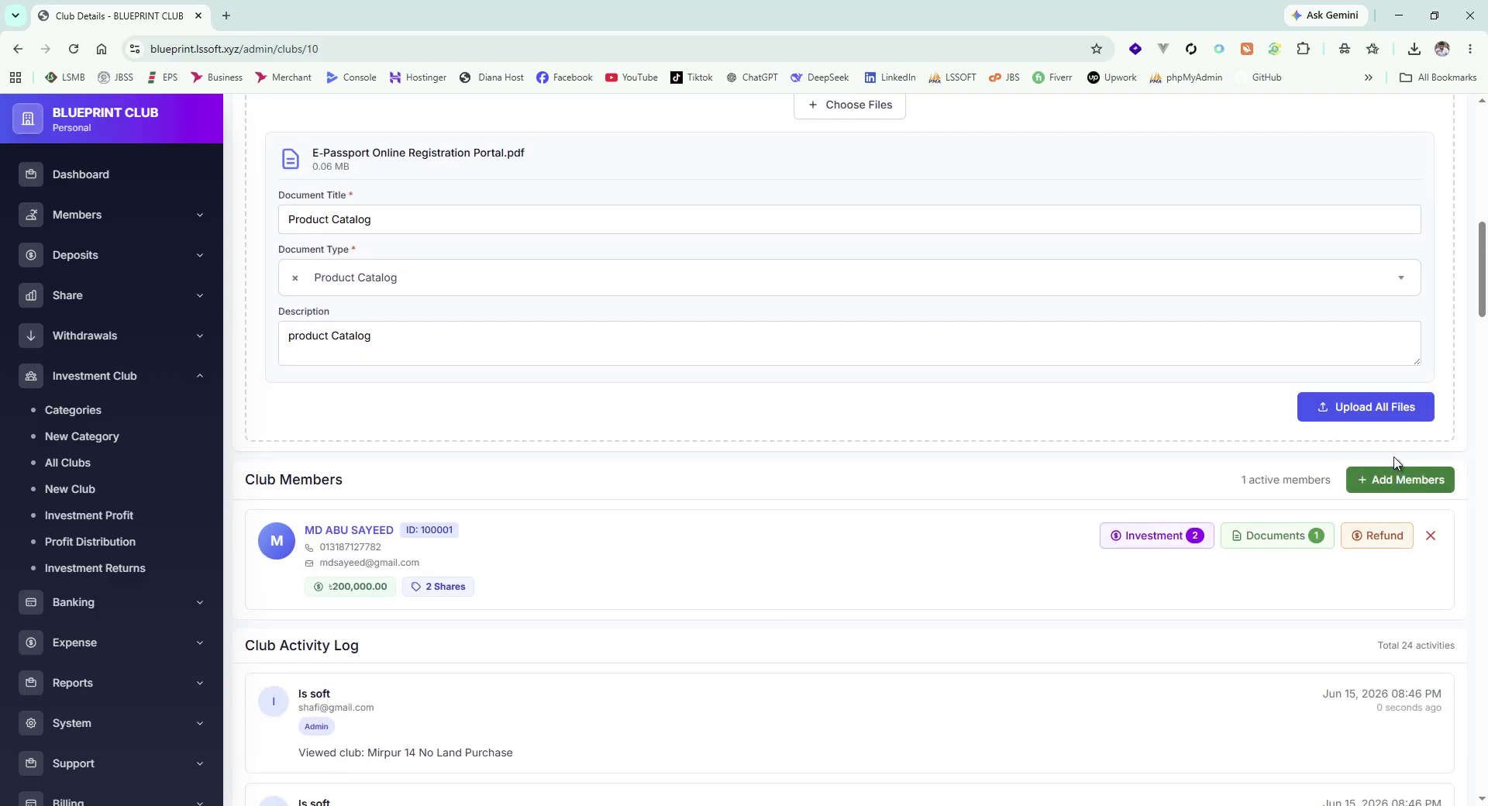
{"action": "left_click", "coordinate": [1364, 416]}
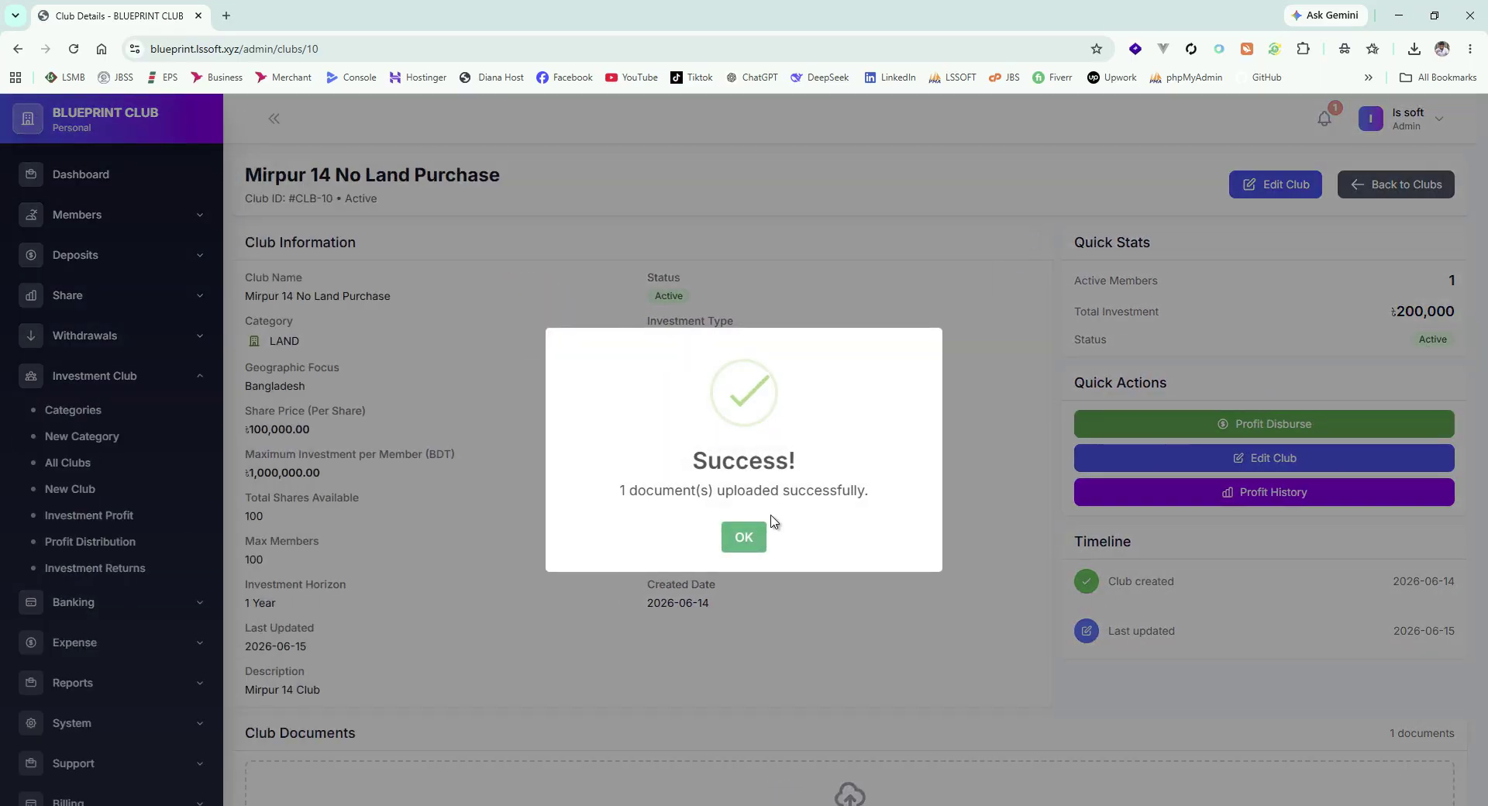
{"action": "left_click", "coordinate": [754, 535]}
Check the uploaded Product Catalog entry in the club documents and view the visibility options offered for uploads.
{"action": "scroll", "coordinate": [618, 424], "scroll_direction": "down", "scroll_amount": 2}
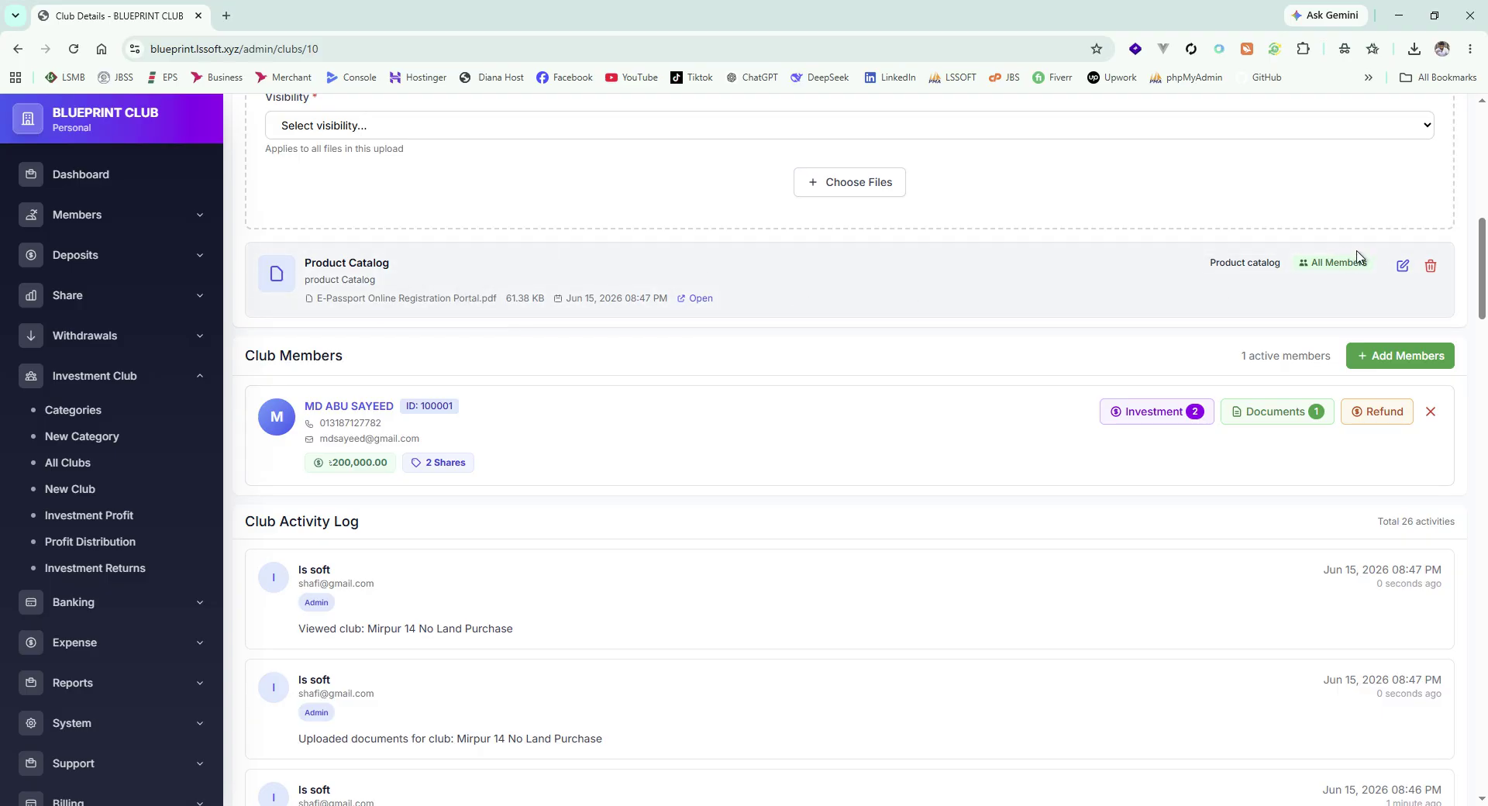
{"action": "scroll", "coordinate": [965, 329], "scroll_direction": "up", "scroll_amount": 2}
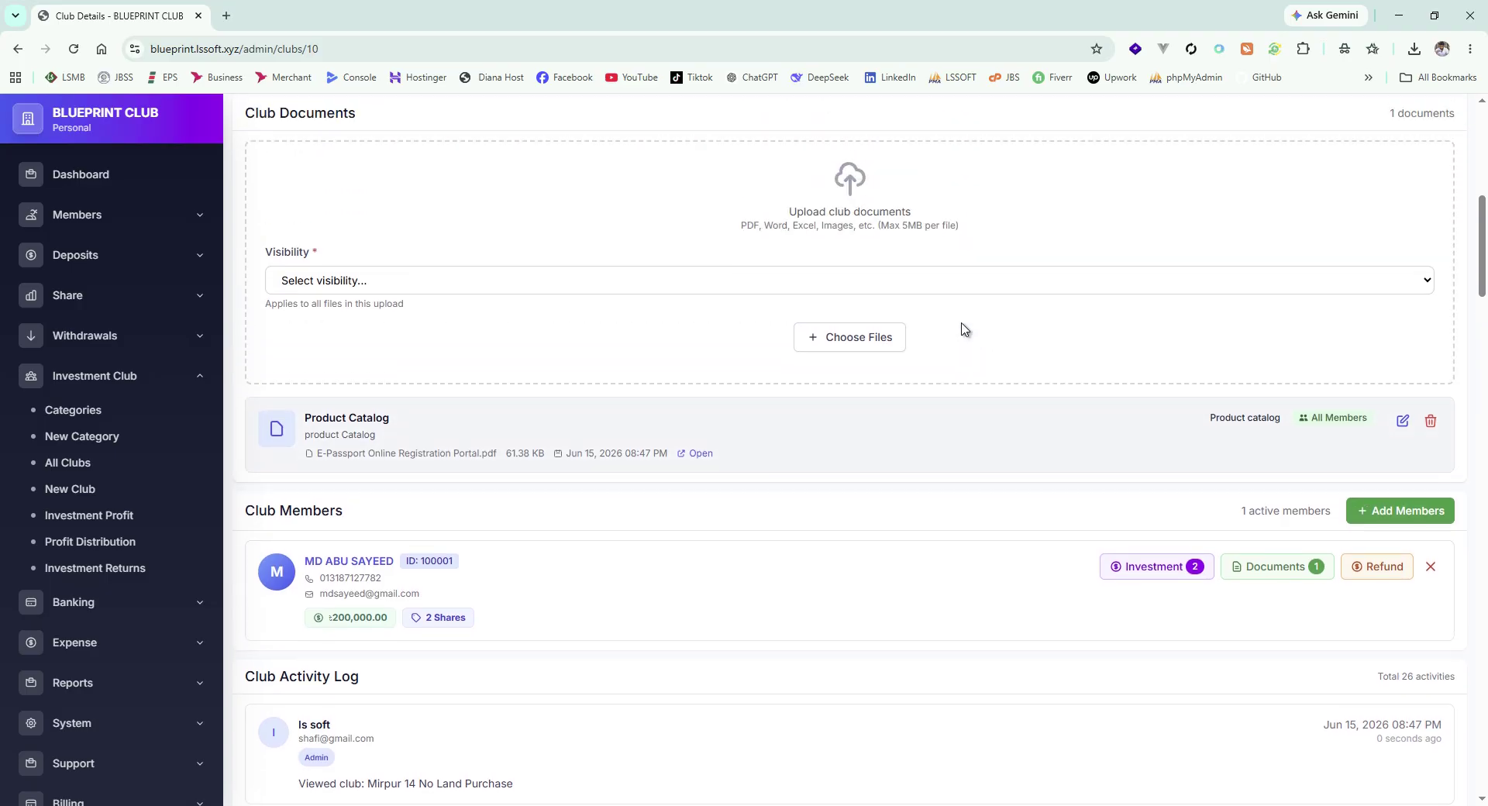
{"action": "left_click", "coordinate": [583, 286]}
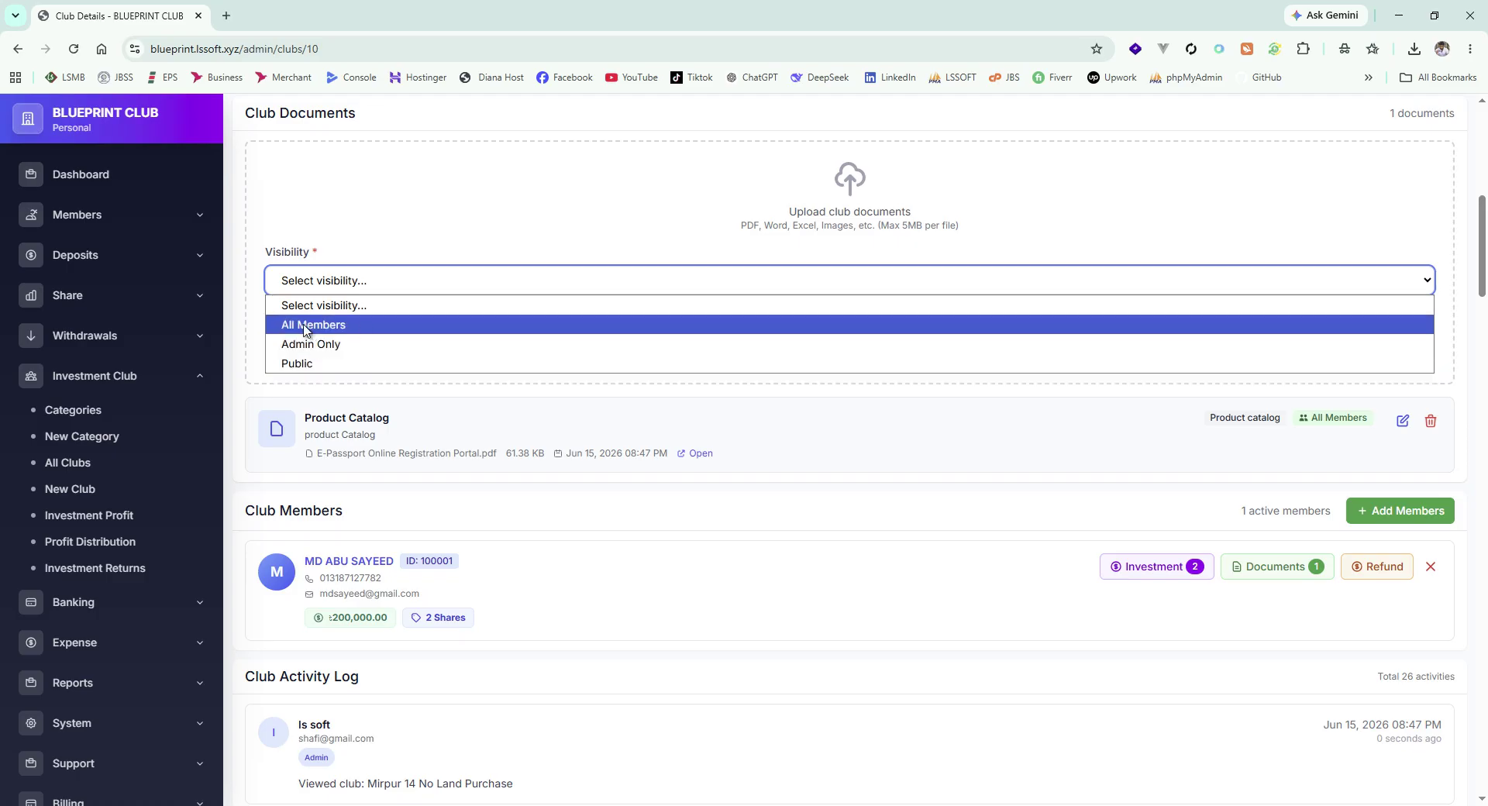
{"action": "left_click", "coordinate": [1213, 305]}
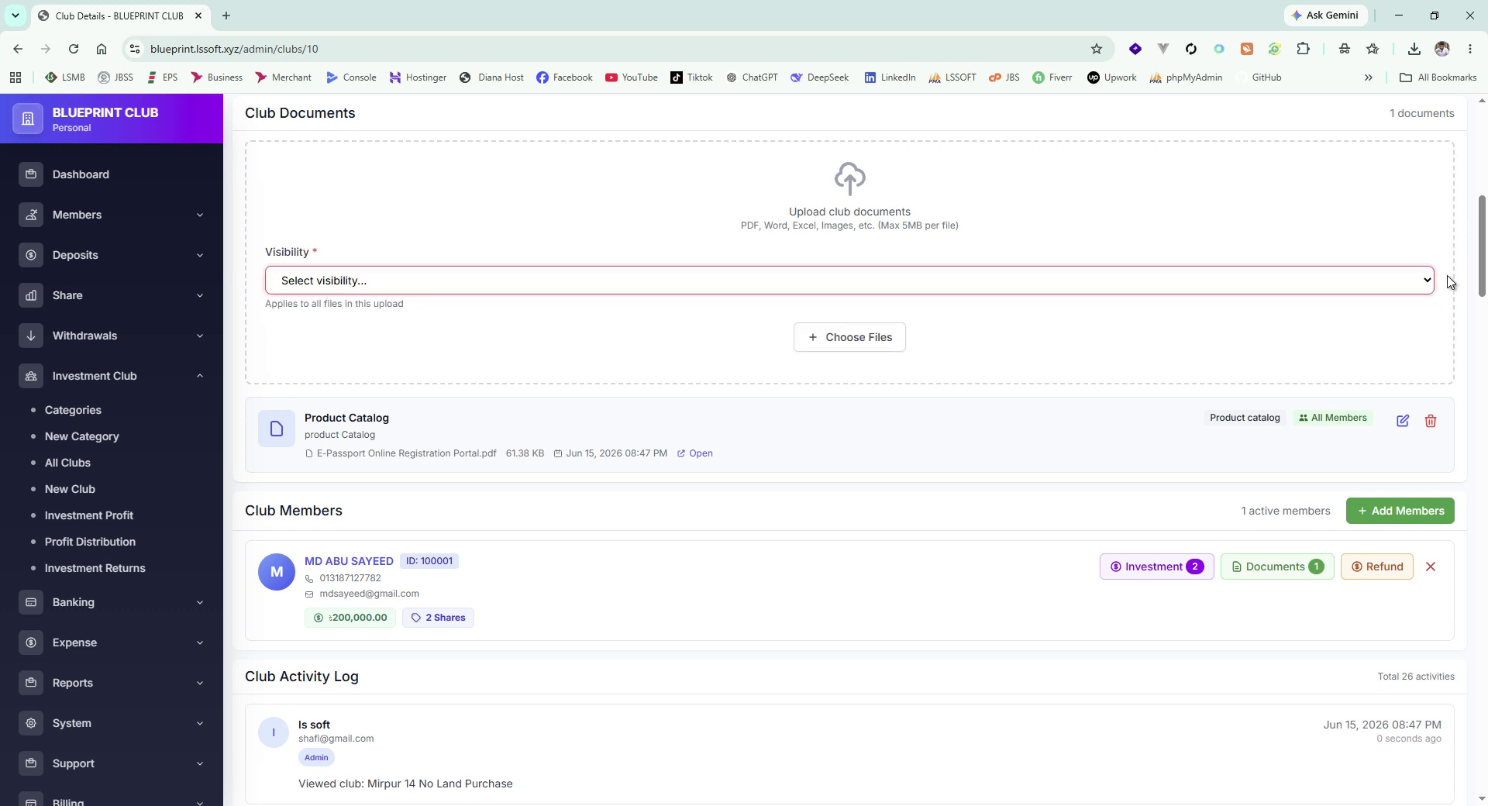
Examine the club member's investment, document and refund options together with the club documents and the latest activity log entries.
{"action": "scroll", "coordinate": [1278, 465], "scroll_direction": "down", "scroll_amount": 1}
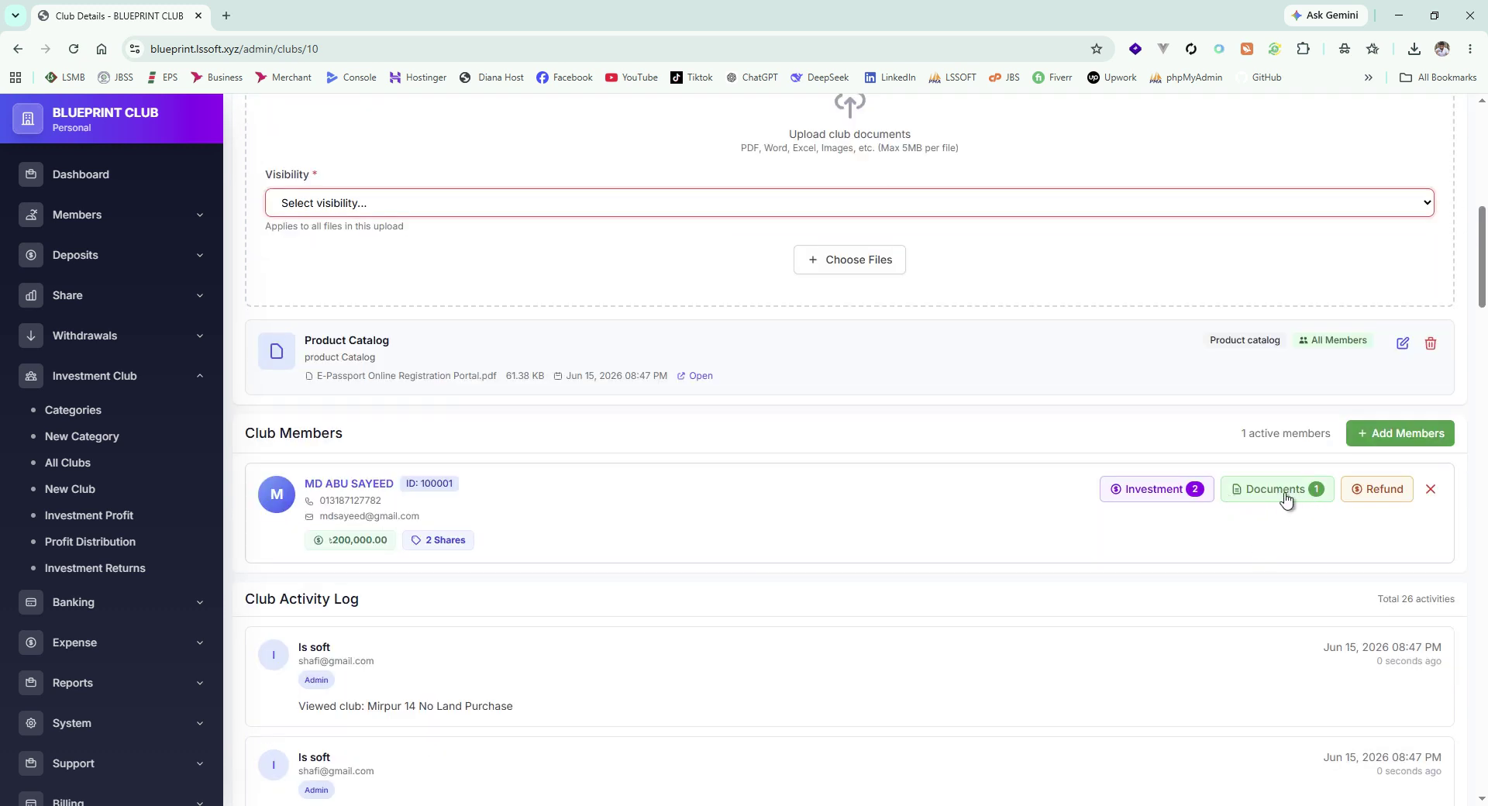
{"action": "scroll", "coordinate": [1280, 499], "scroll_direction": "down", "scroll_amount": 1}
{"action": "scroll", "coordinate": [1279, 500], "scroll_direction": "down", "scroll_amount": 1}
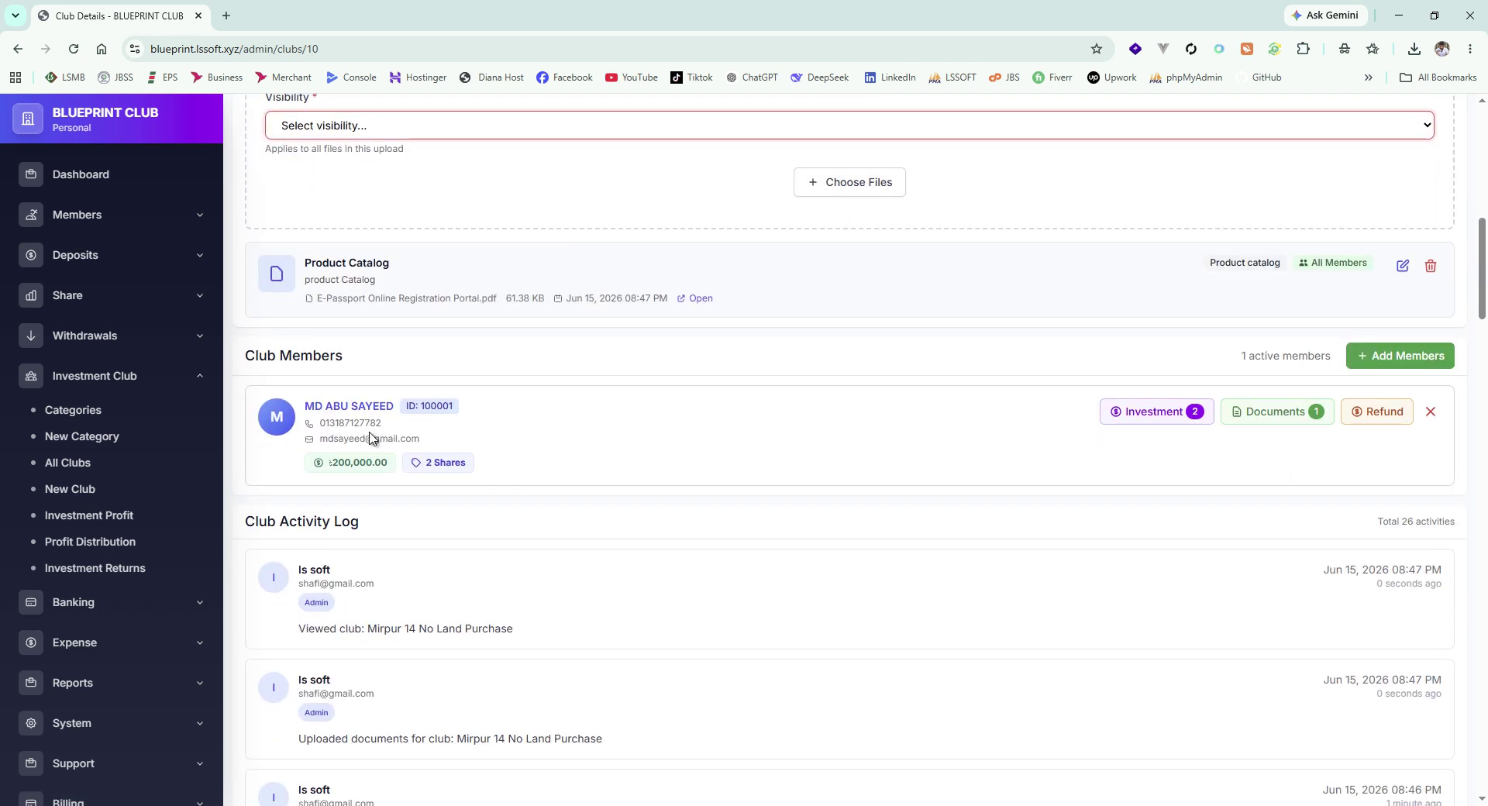
{"action": "scroll", "coordinate": [632, 441], "scroll_direction": "down", "scroll_amount": 3}
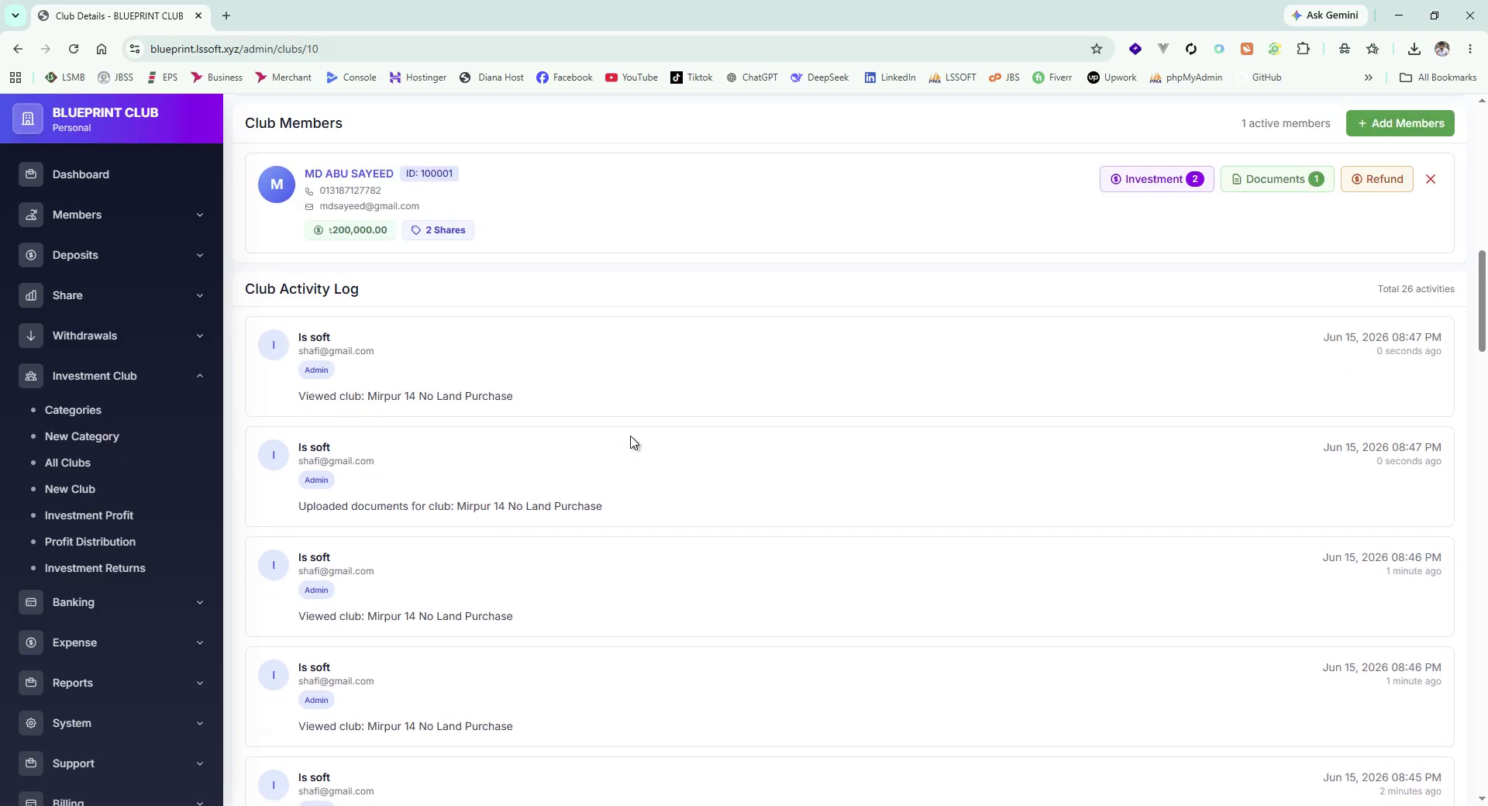
{"action": "scroll", "coordinate": [458, 584], "scroll_direction": "up", "scroll_amount": 6}
{"action": "scroll", "coordinate": [465, 584], "scroll_direction": "down", "scroll_amount": 2}
{"action": "scroll", "coordinate": [554, 491], "scroll_direction": "up", "scroll_amount": 3}
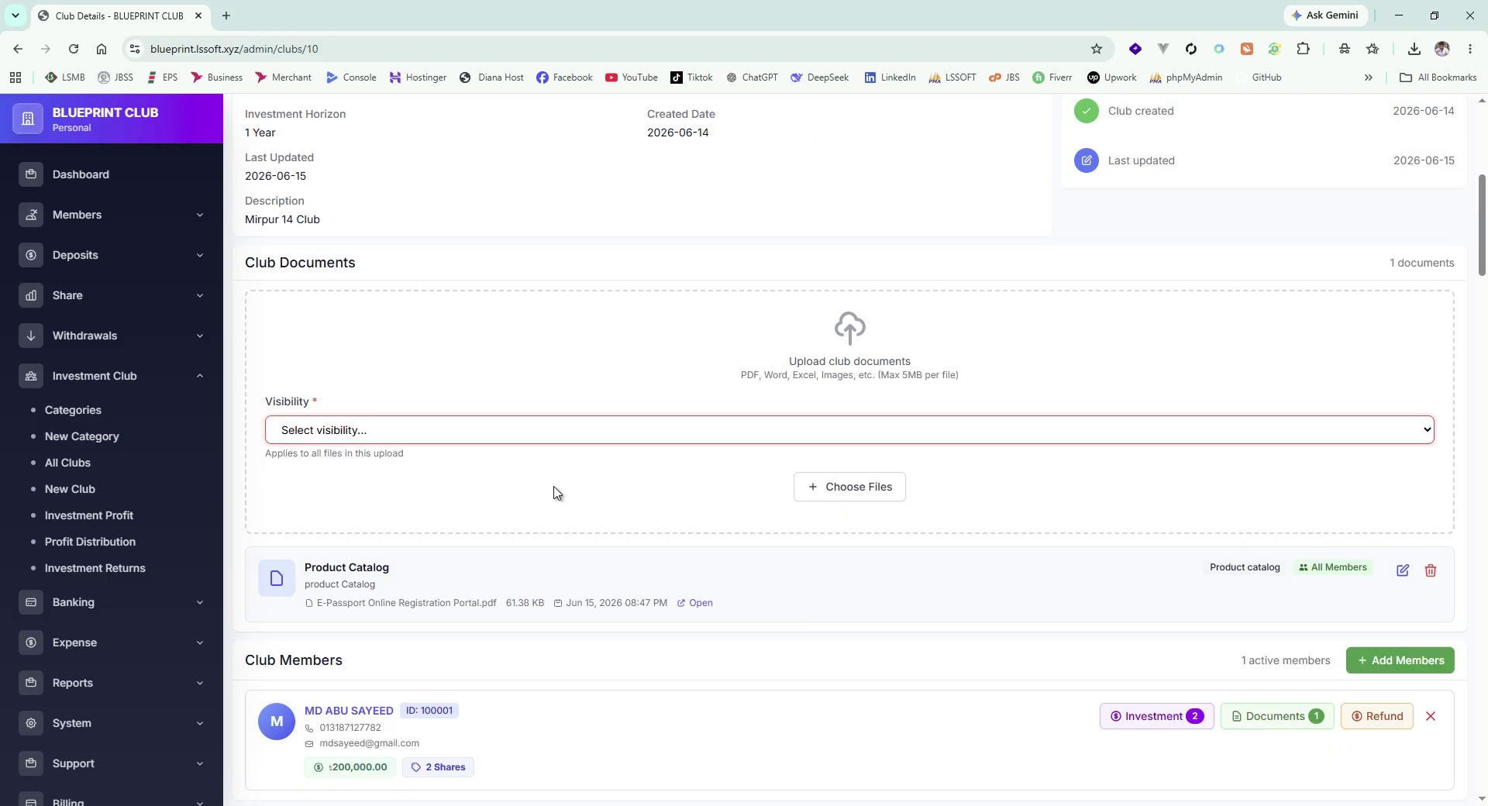
{"action": "scroll", "coordinate": [612, 690], "scroll_direction": "down", "scroll_amount": 3}
{"action": "scroll", "coordinate": [821, 562], "scroll_direction": "up", "scroll_amount": 6}
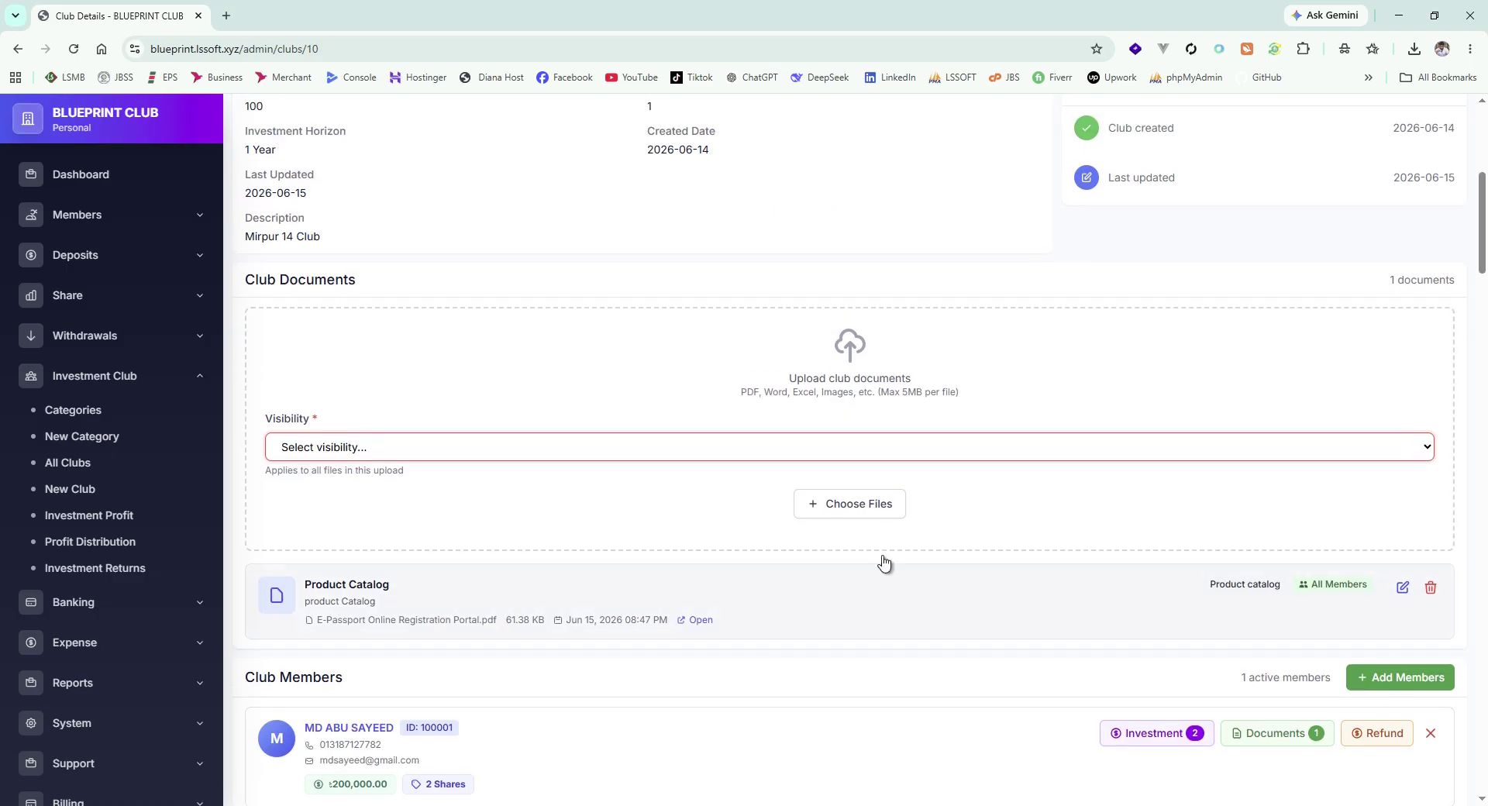
{"action": "scroll", "coordinate": [771, 557], "scroll_direction": "down", "scroll_amount": 6}
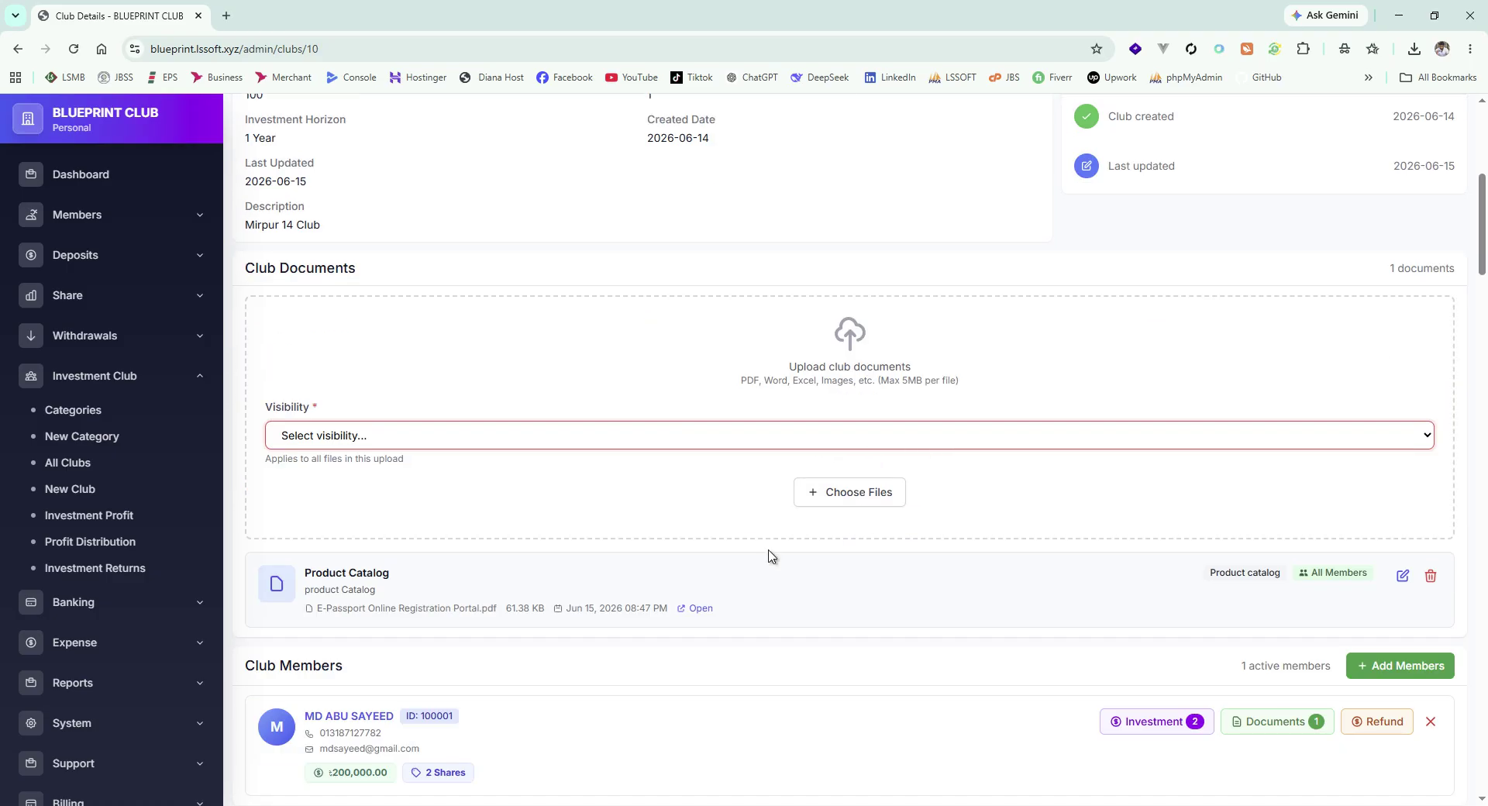
{"action": "scroll", "coordinate": [1212, 510], "scroll_direction": "down", "scroll_amount": 2}
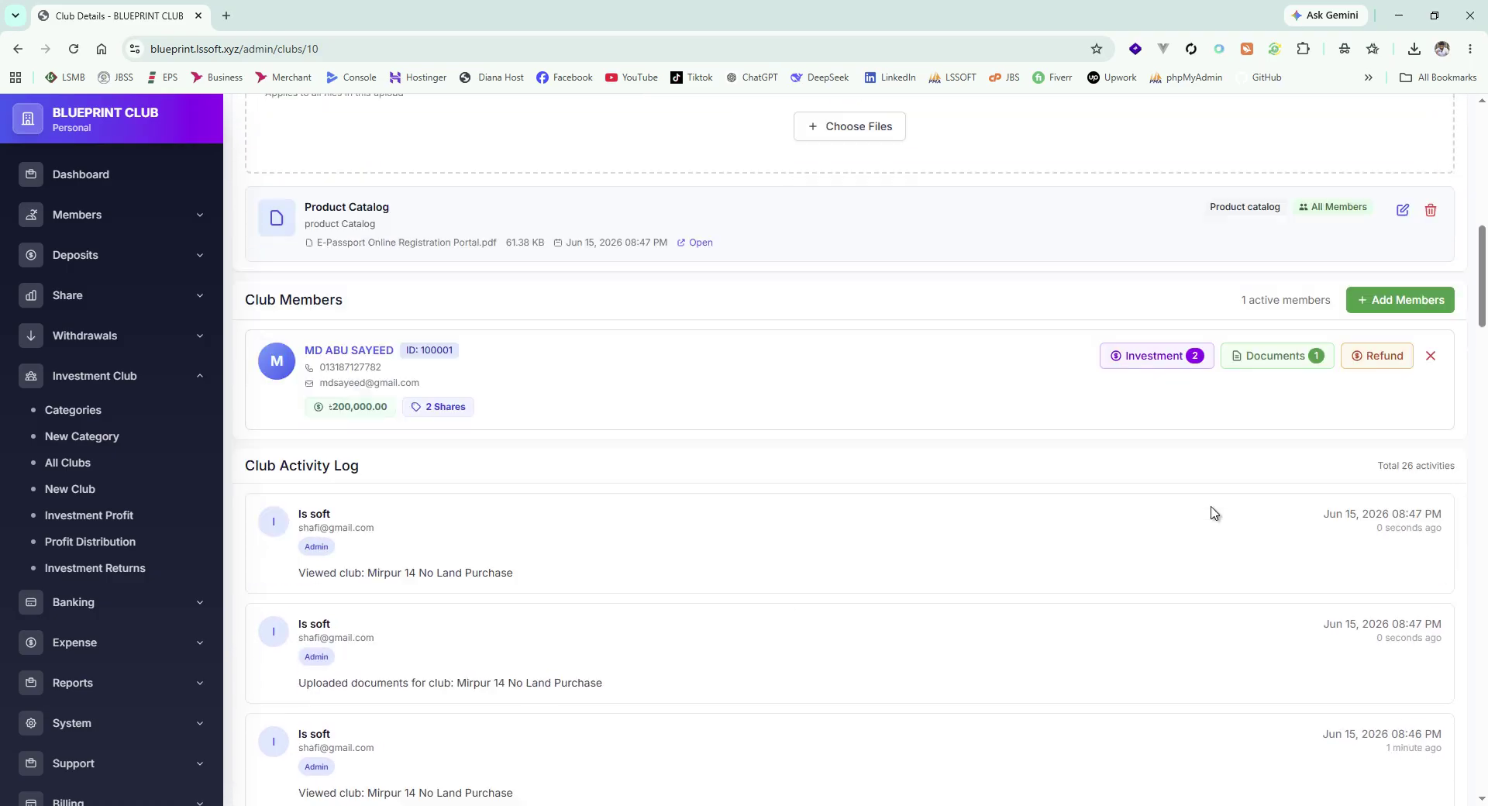
{"action": "scroll", "coordinate": [1194, 488], "scroll_direction": "up", "scroll_amount": 5}
{"action": "scroll", "coordinate": [1194, 465], "scroll_direction": "down", "scroll_amount": 4}
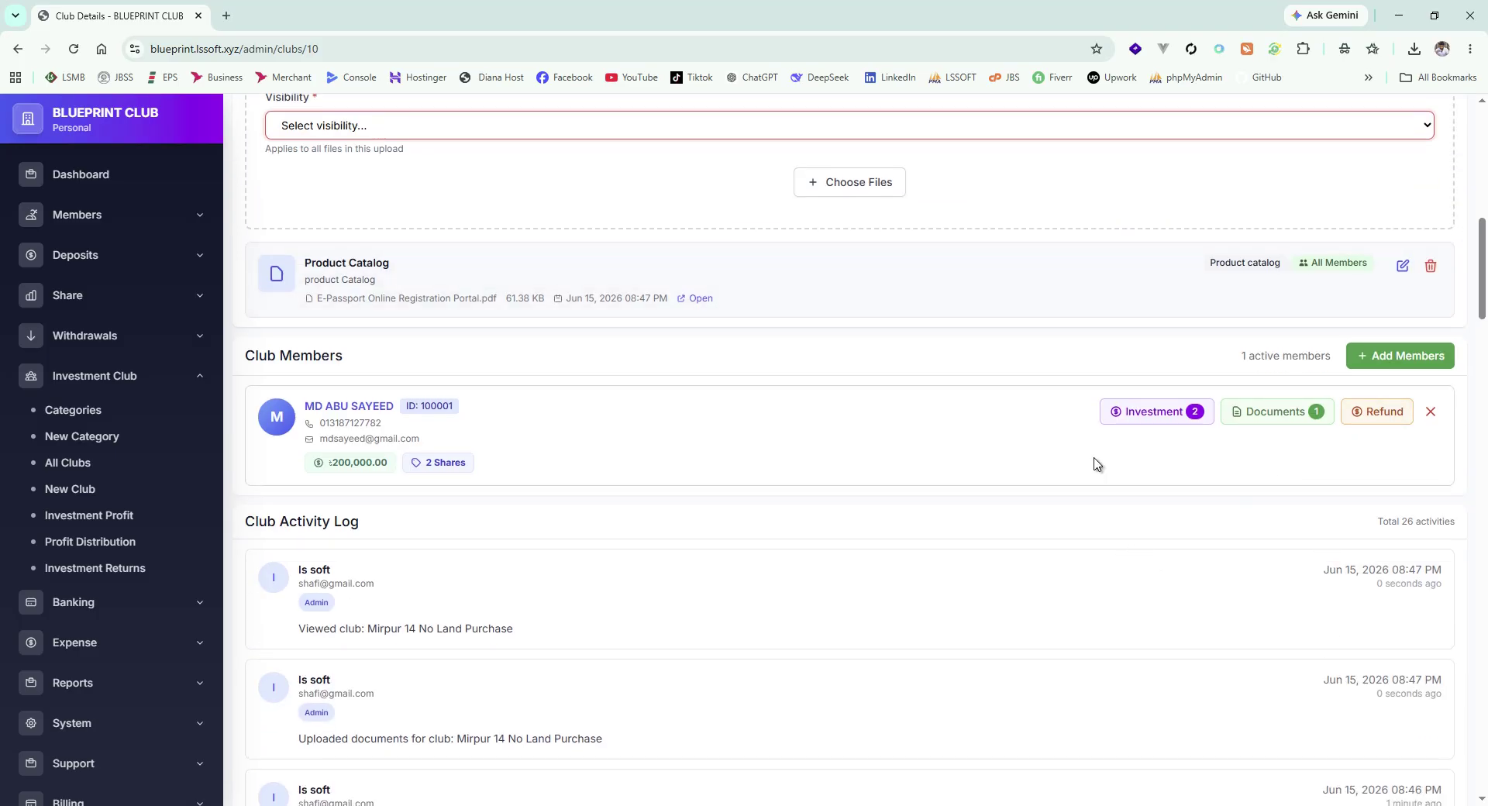
{"action": "scroll", "coordinate": [1214, 428], "scroll_direction": "up", "scroll_amount": 4}
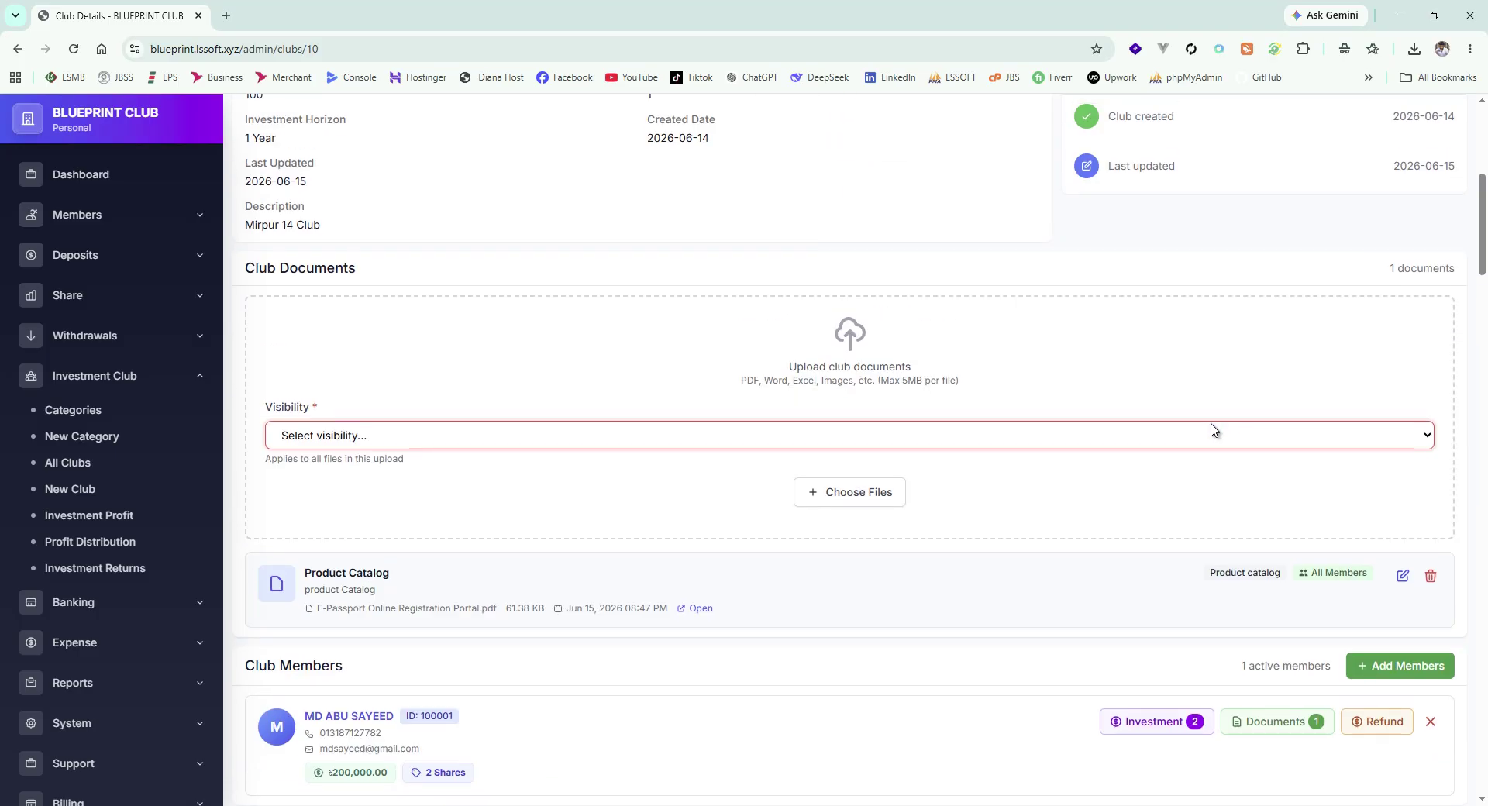
Review the whole club page from the club information and quick stats down to the activity log and back.
{"action": "scroll", "coordinate": [1230, 446], "scroll_direction": "up", "scroll_amount": 6}
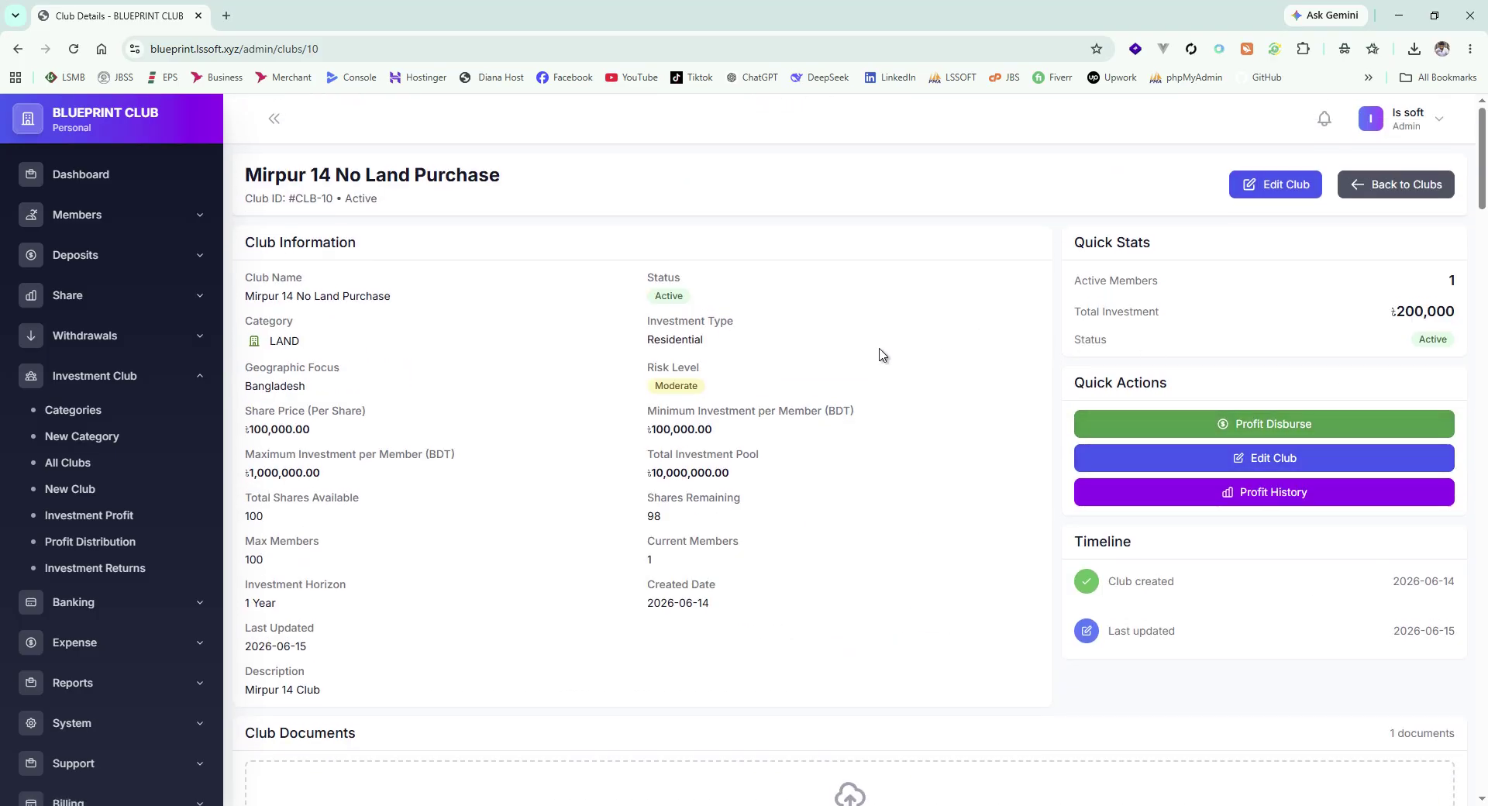
{"action": "scroll", "coordinate": [878, 355], "scroll_direction": "down", "scroll_amount": 6}
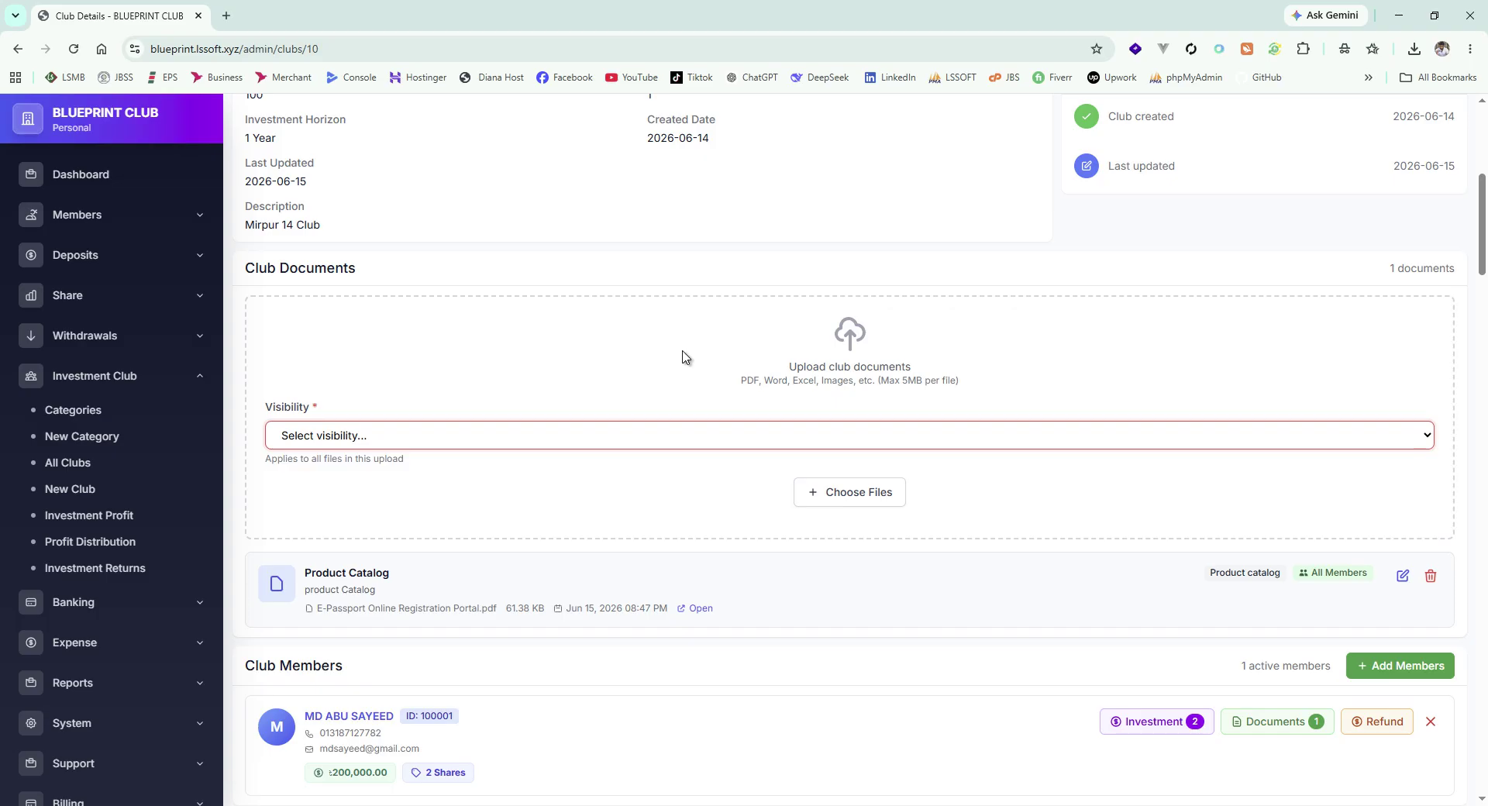
{"action": "scroll", "coordinate": [858, 411], "scroll_direction": "down", "scroll_amount": 3}
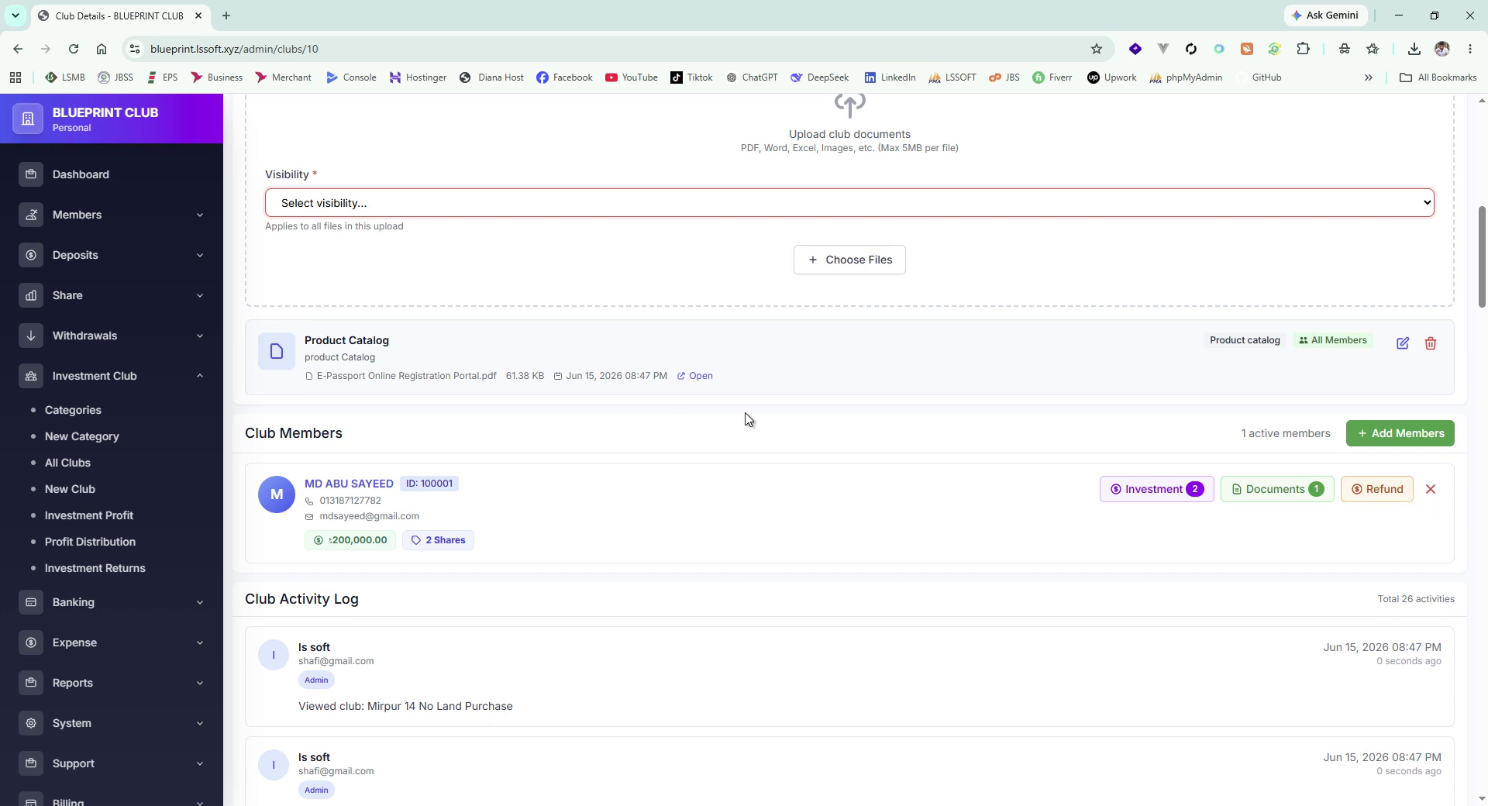
{"action": "scroll", "coordinate": [748, 418], "scroll_direction": "down", "scroll_amount": 6}
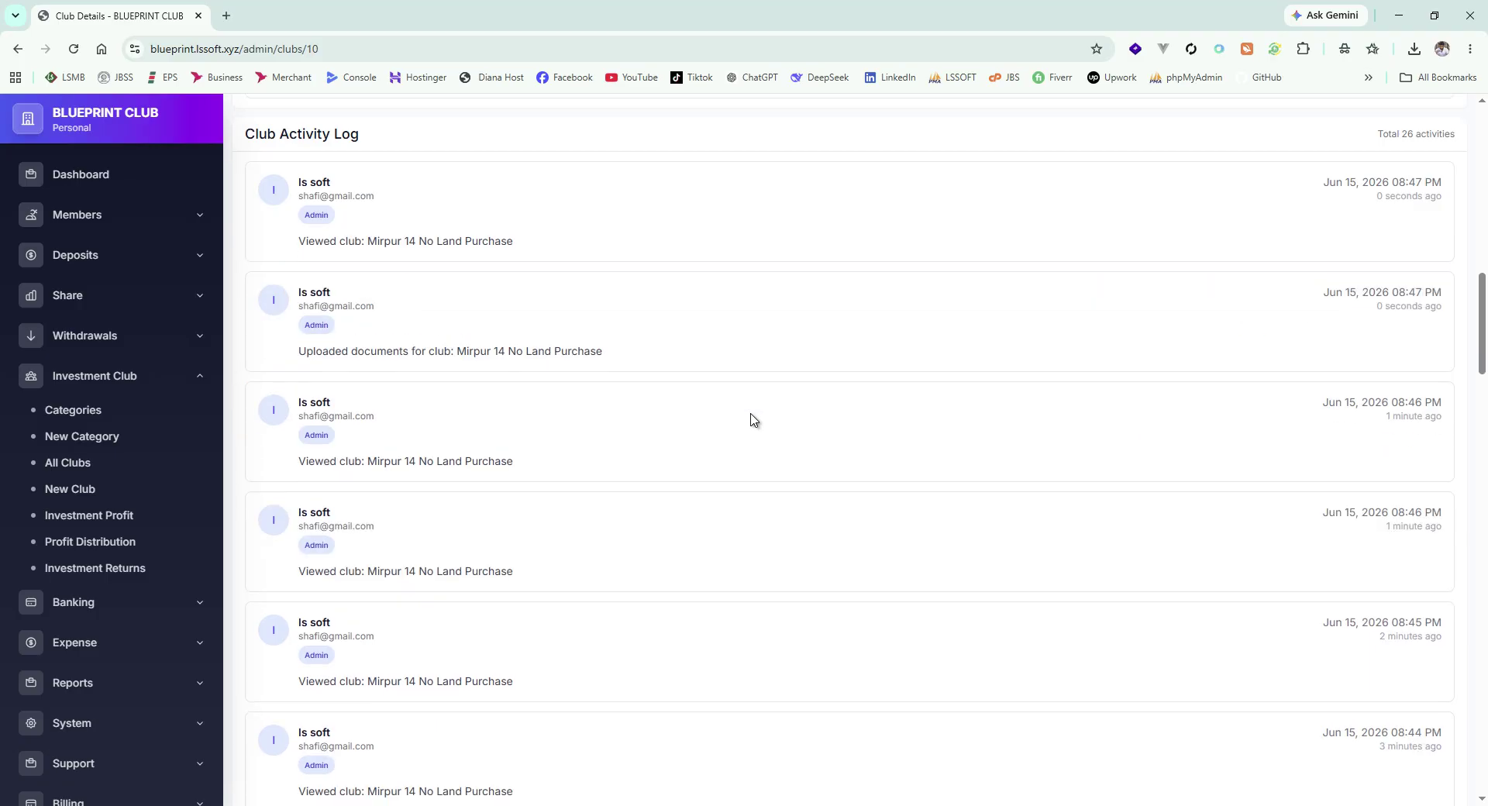
{"action": "scroll", "coordinate": [843, 492], "scroll_direction": "up", "scroll_amount": 13}
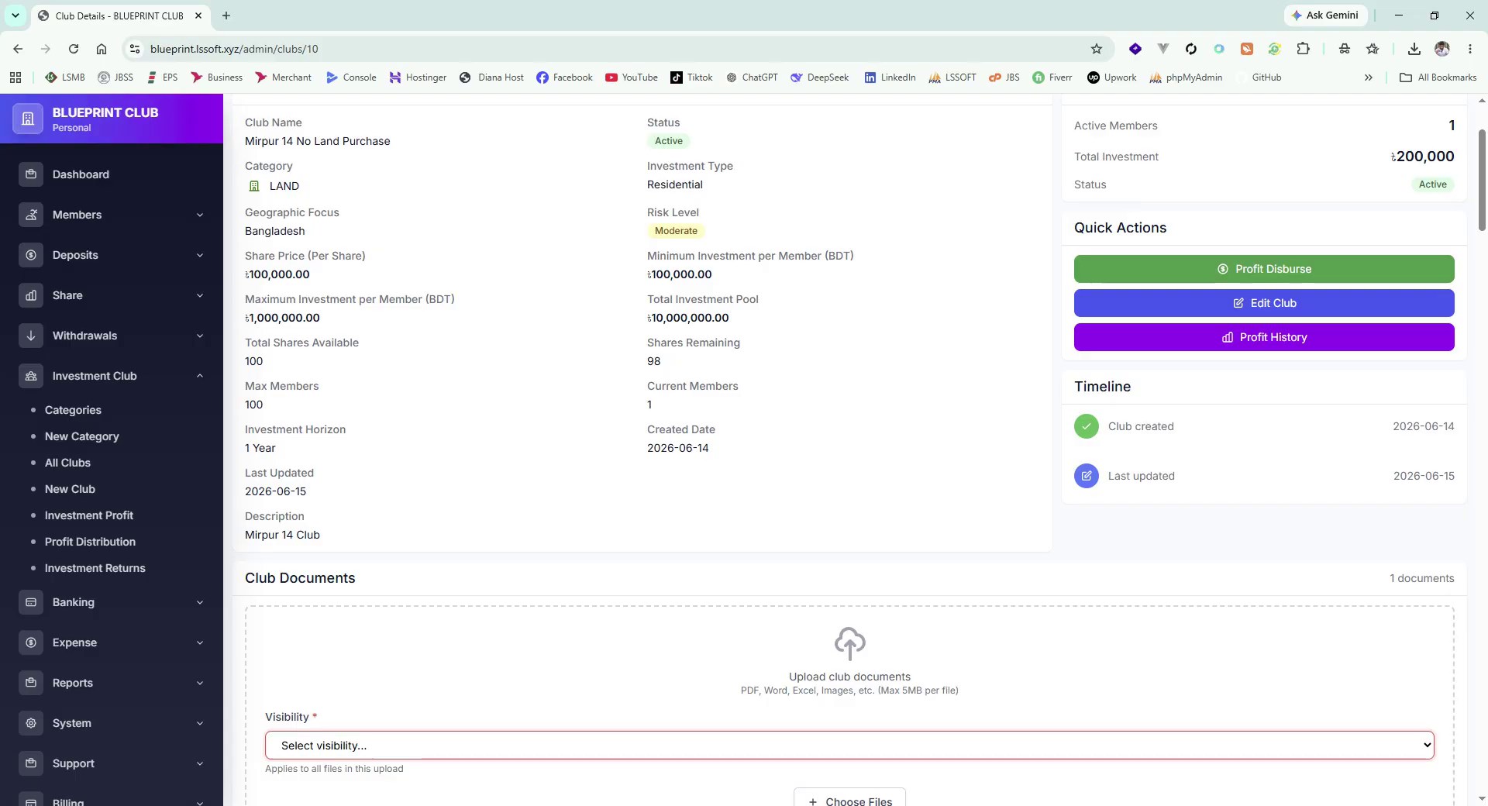
{"action": "mouse_move", "coordinate": [931, 805]}
{"action": "scroll", "coordinate": [889, 486], "scroll_direction": "up", "scroll_amount": 2}
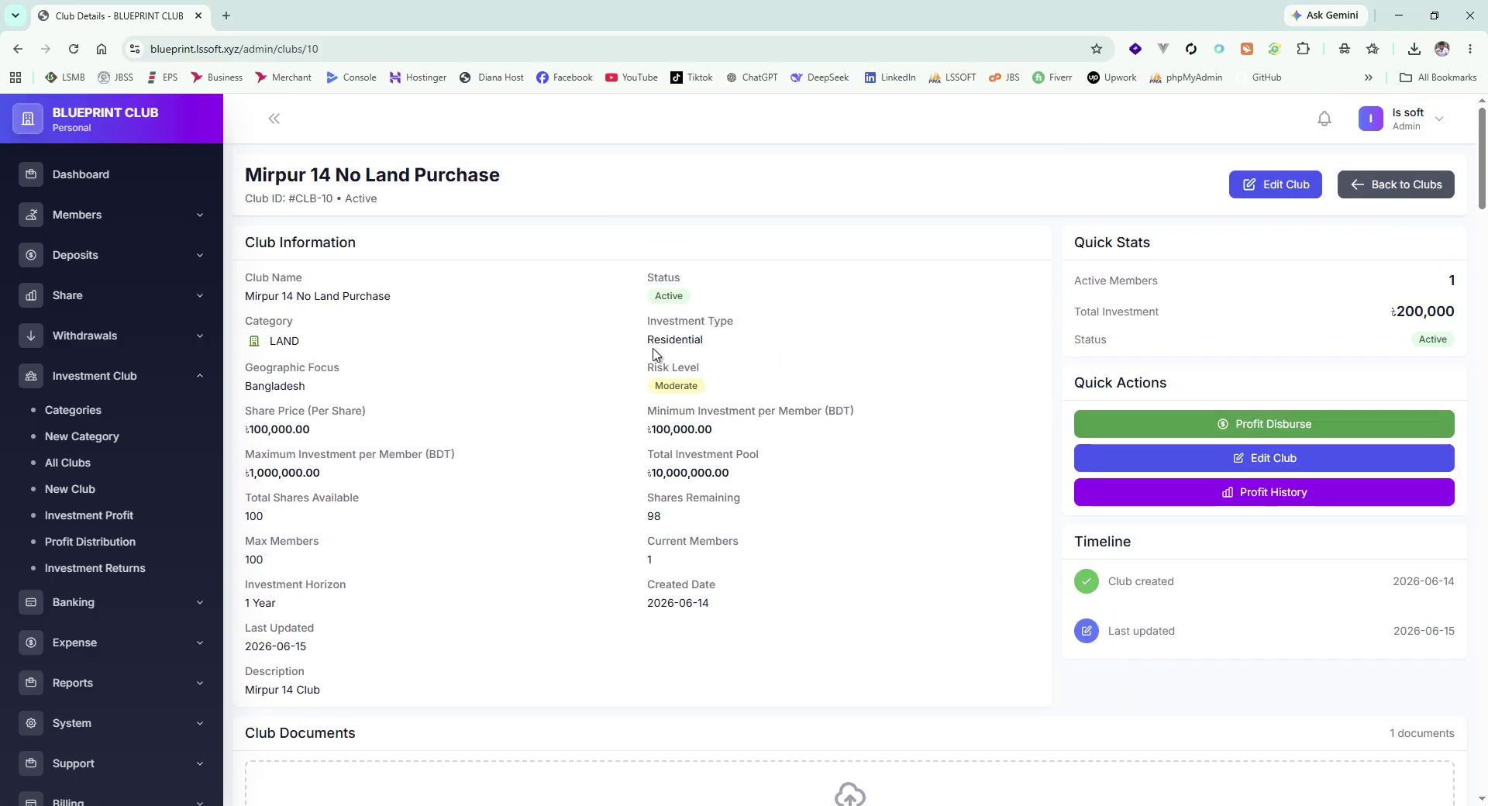